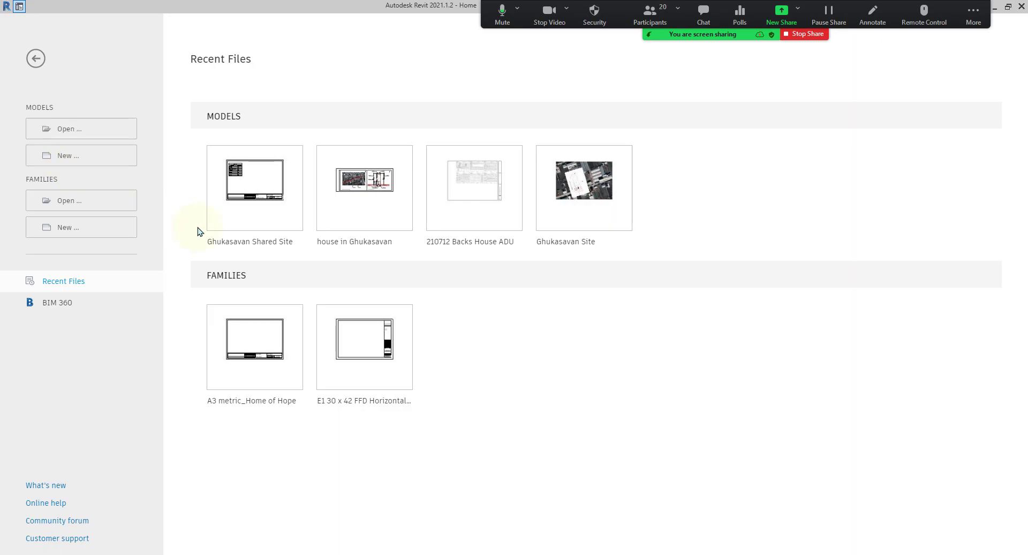
Create a new project from the Imperial-Architectural Template
click(64, 161)
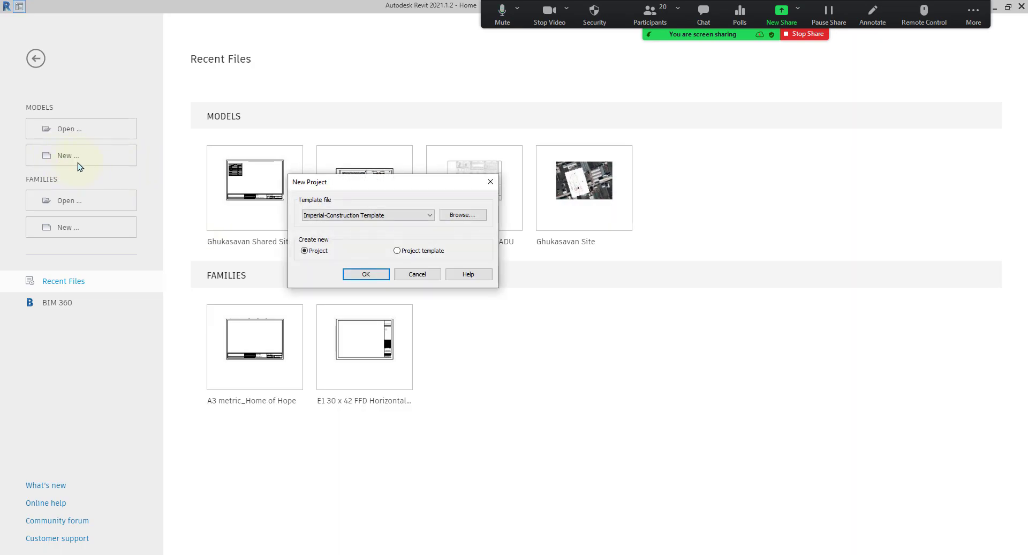
click(383, 216)
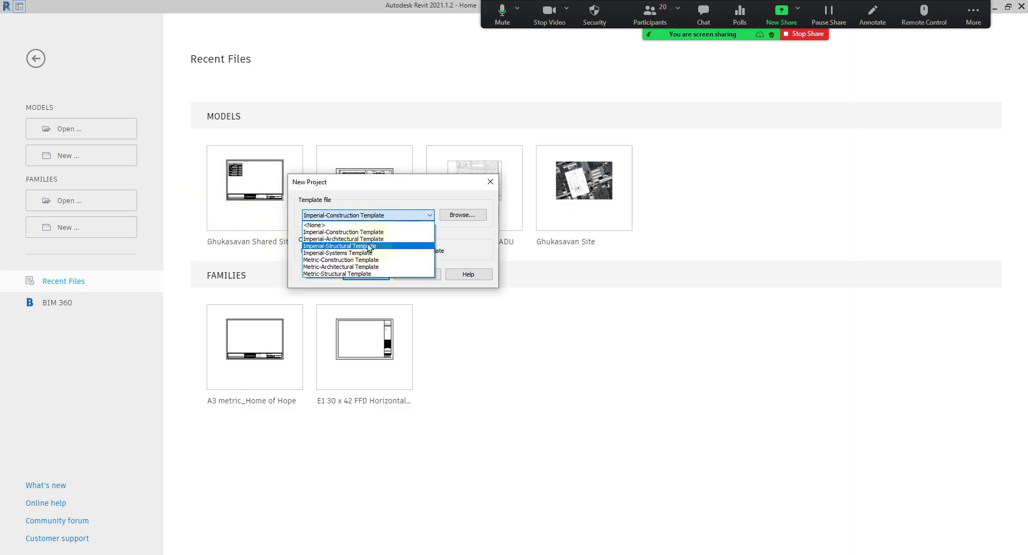
click(375, 239)
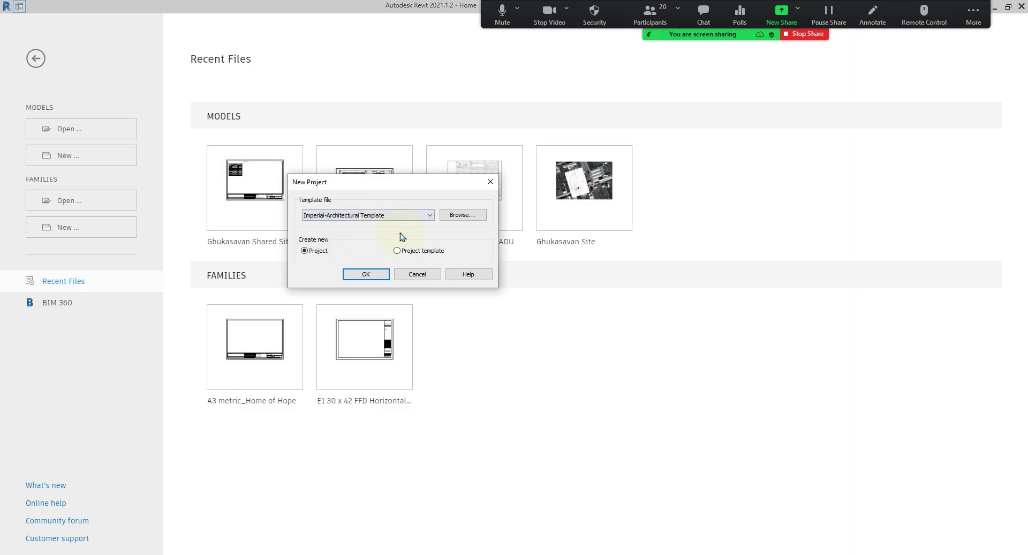
click(364, 274)
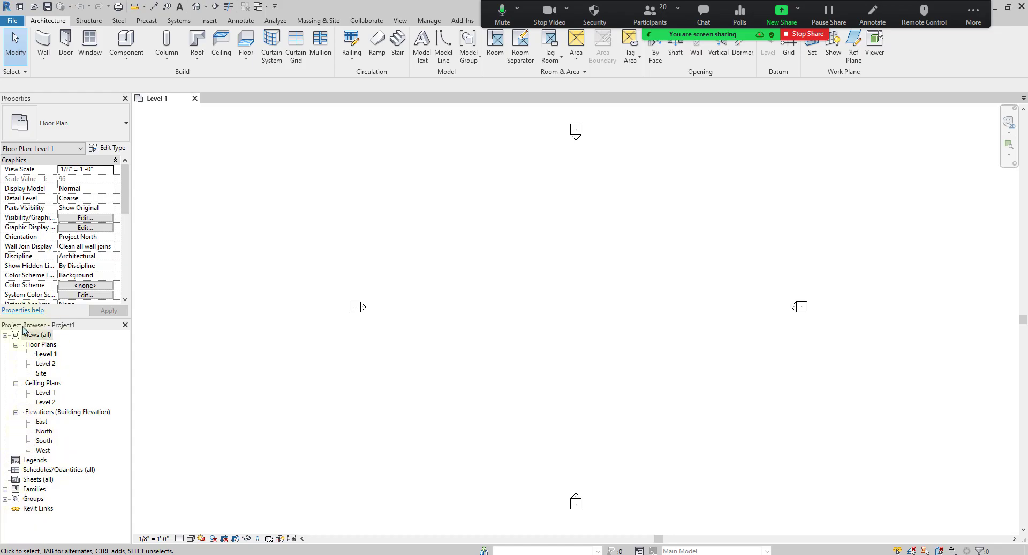
Examine the Level 1 floor plan's properties and the available architecture, structure, steel, precast, systems, insert and annotation tools
click(45, 354)
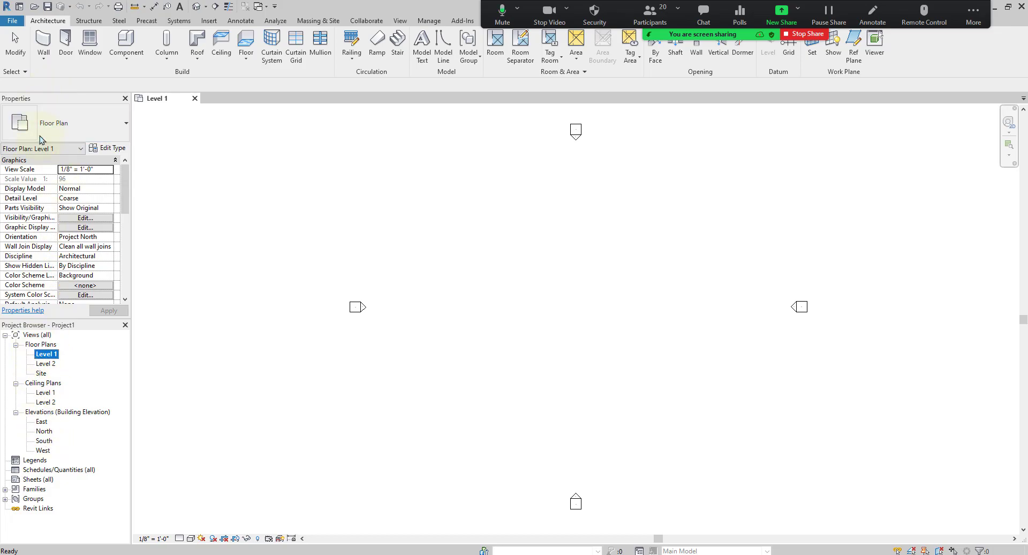
drag(124, 199, 125, 179)
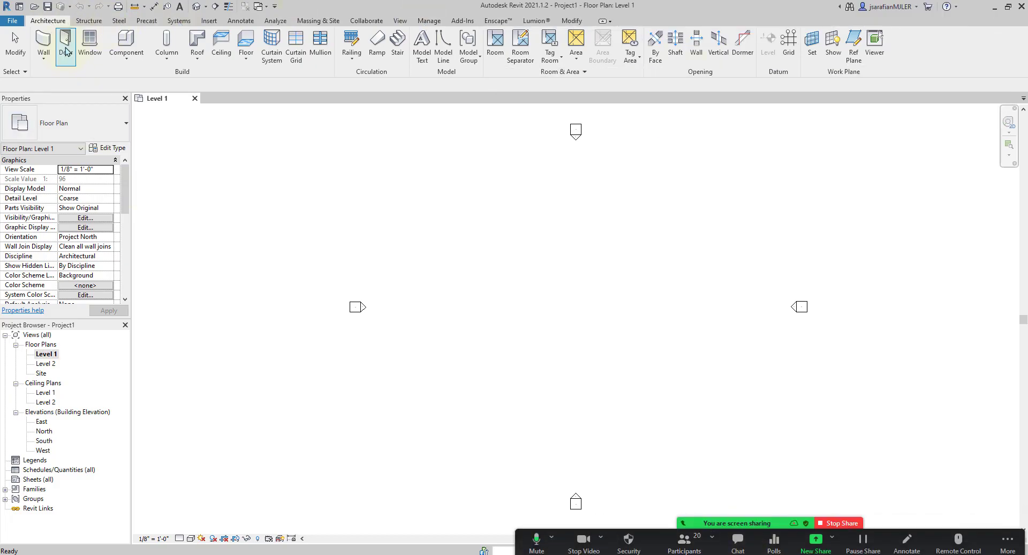
click(123, 59)
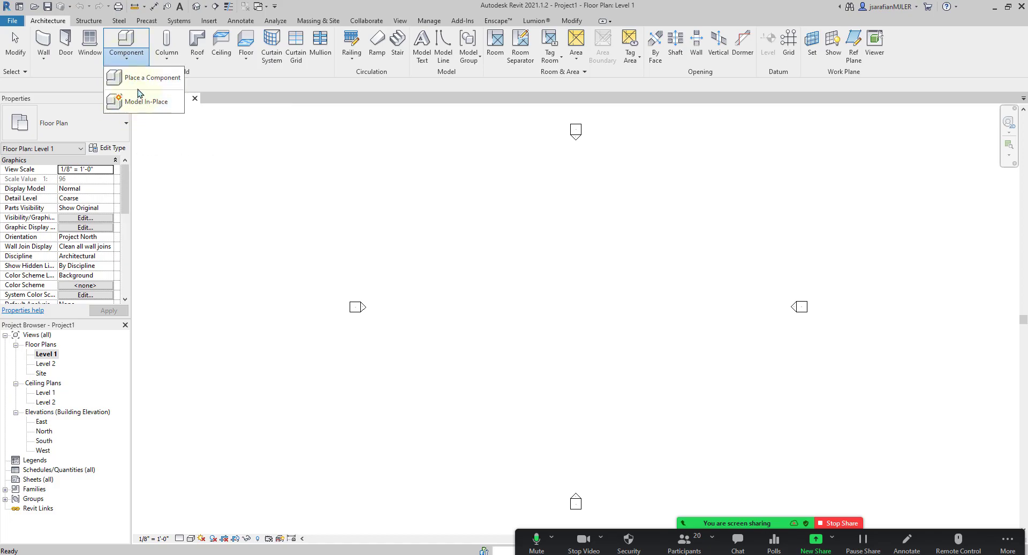
click(131, 60)
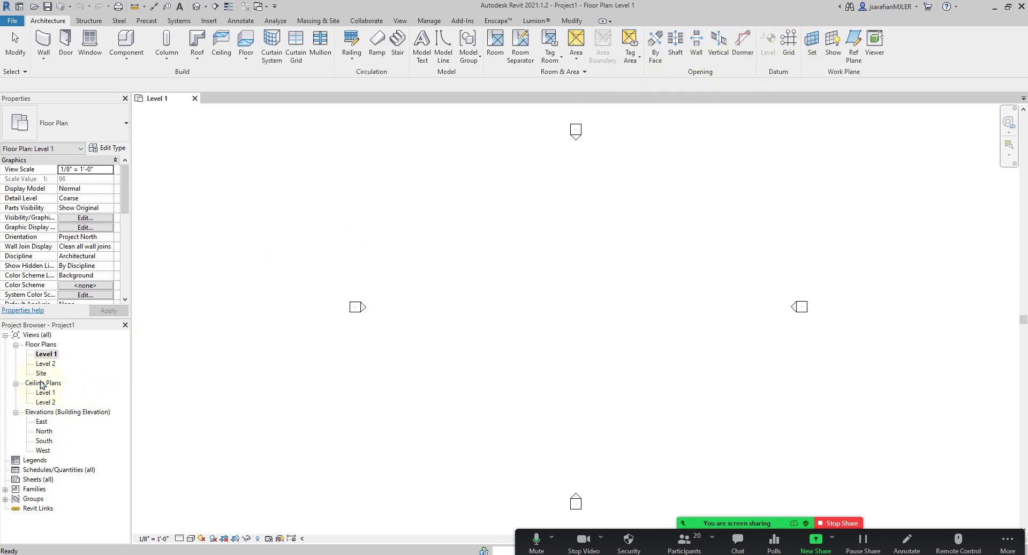
click(43, 355)
click(88, 20)
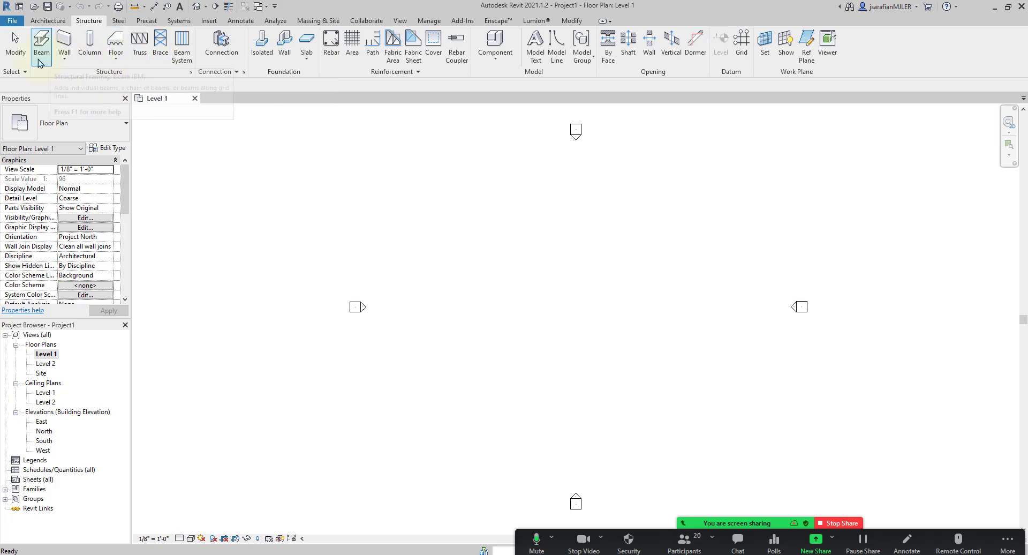
click(120, 22)
click(145, 22)
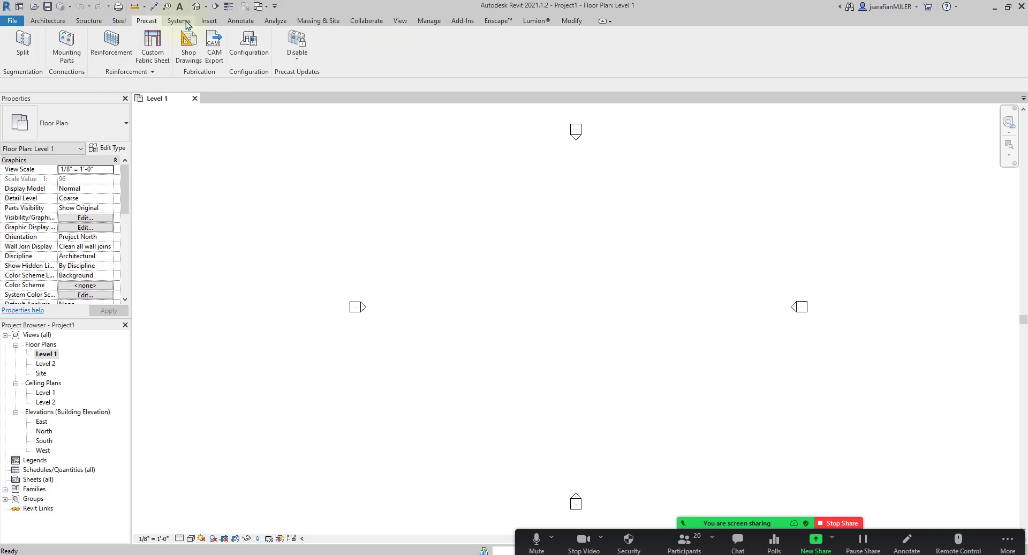
click(178, 21)
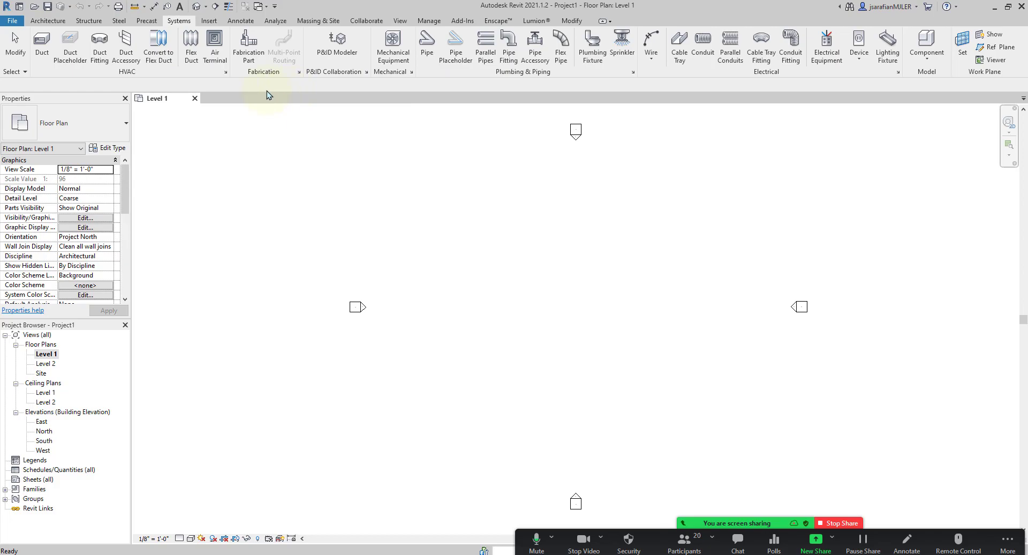
click(209, 20)
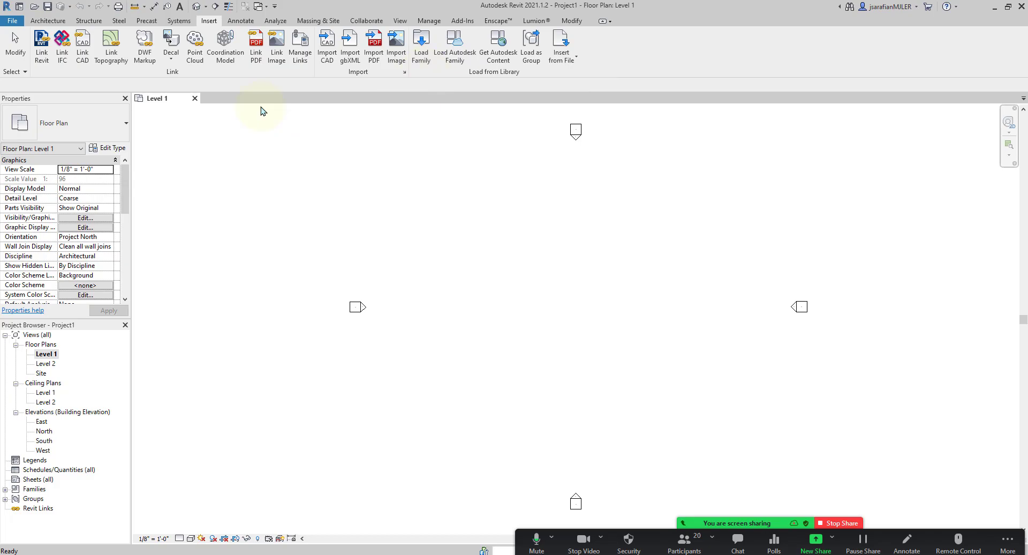
click(242, 22)
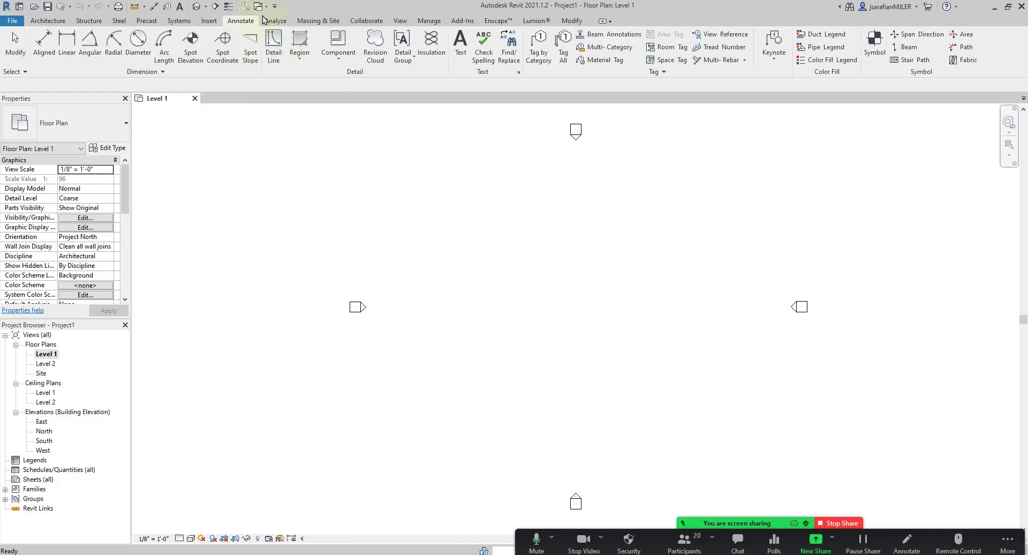
Toggle the thin lines display and review the model categories in the Level 1 Visibility/Graphic Overrides
click(399, 22)
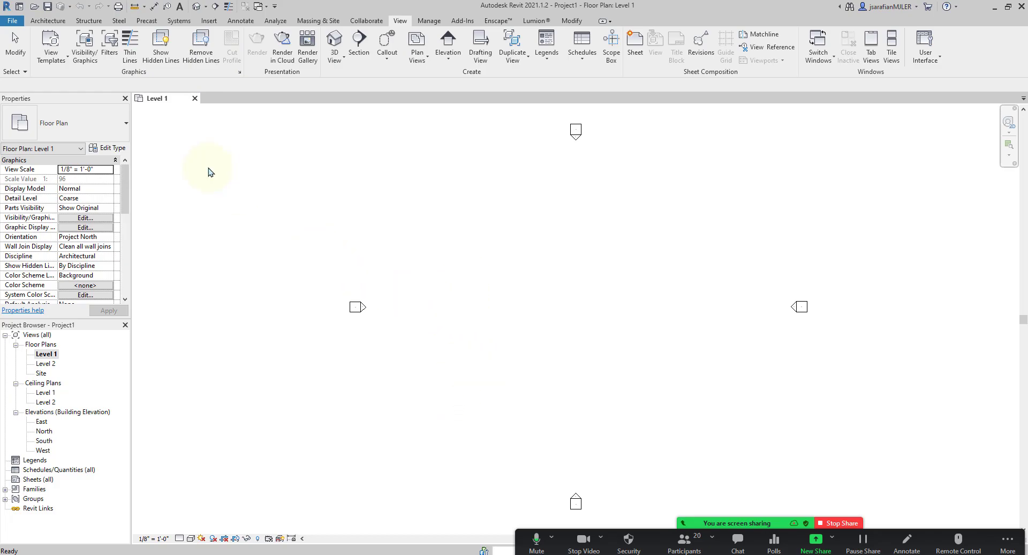
key(t)
key(l)
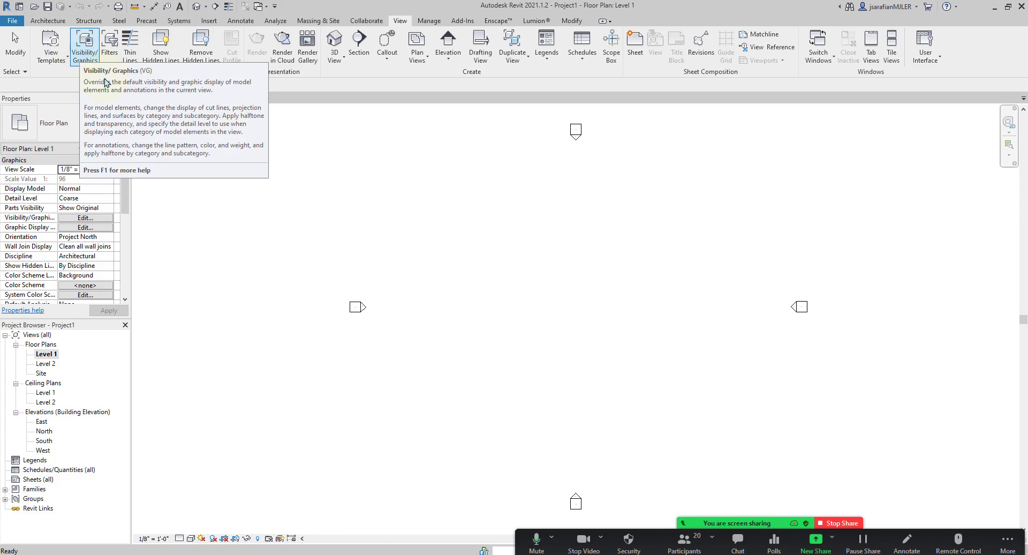
click(86, 45)
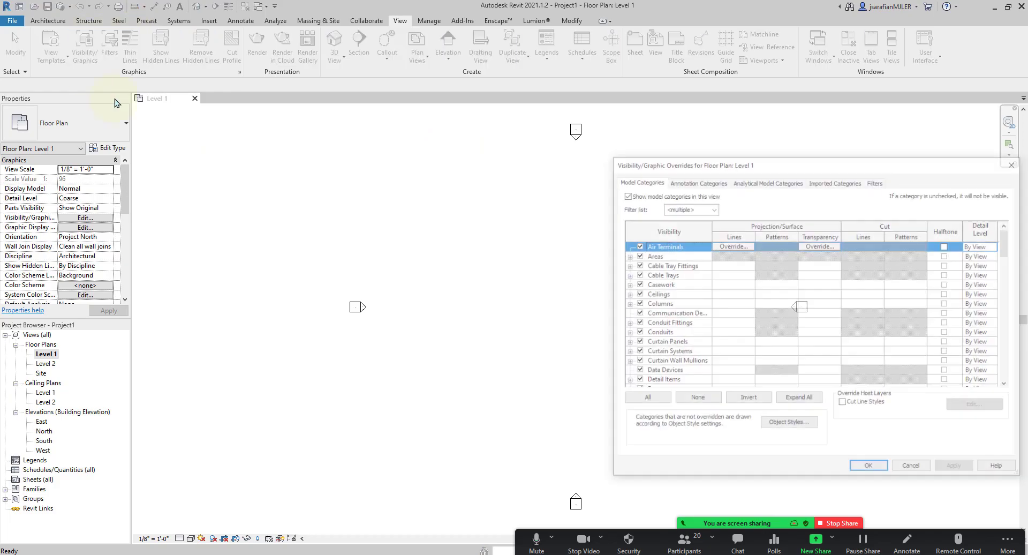
drag(755, 172, 535, 138)
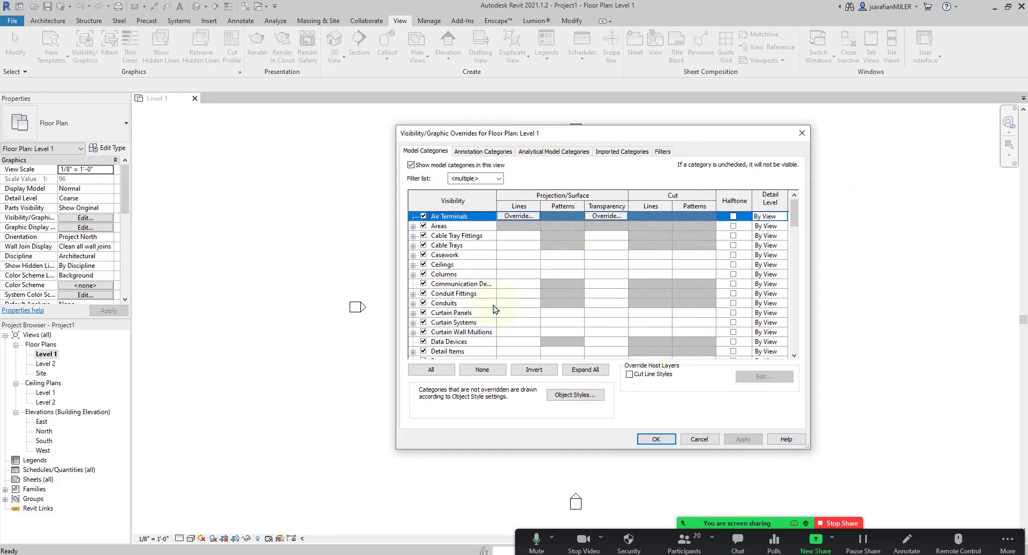
scroll(482, 306, down, 2)
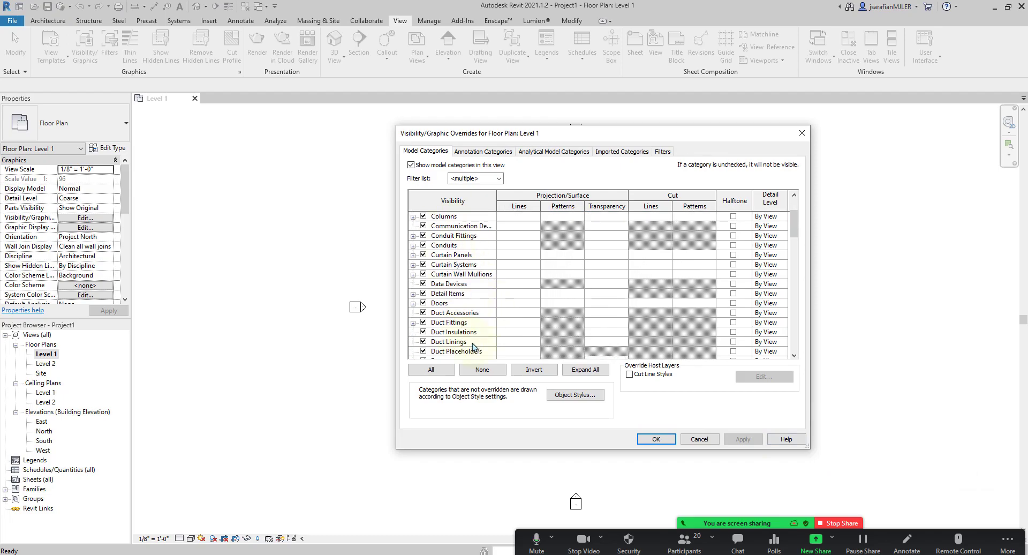
scroll(460, 278, down, 4)
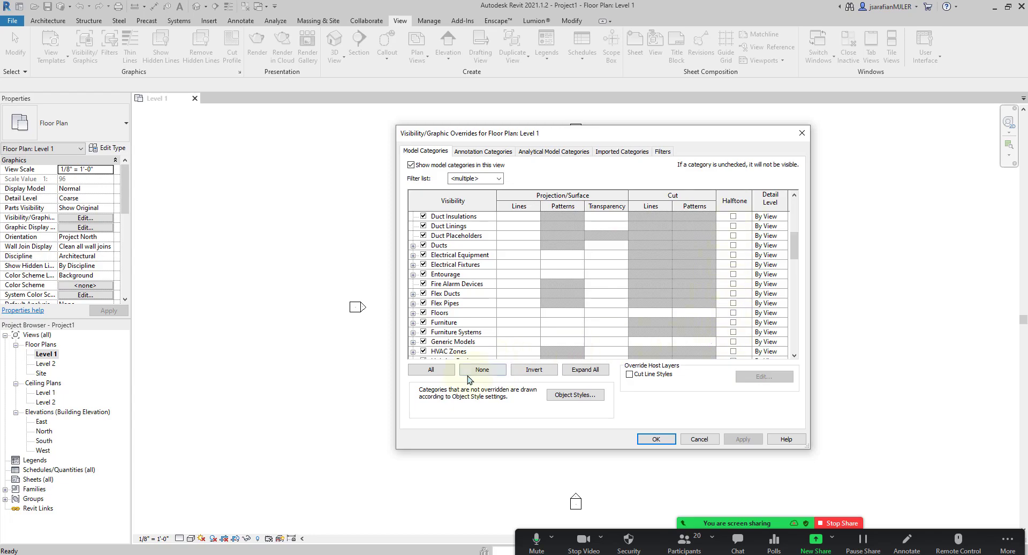
click(656, 439)
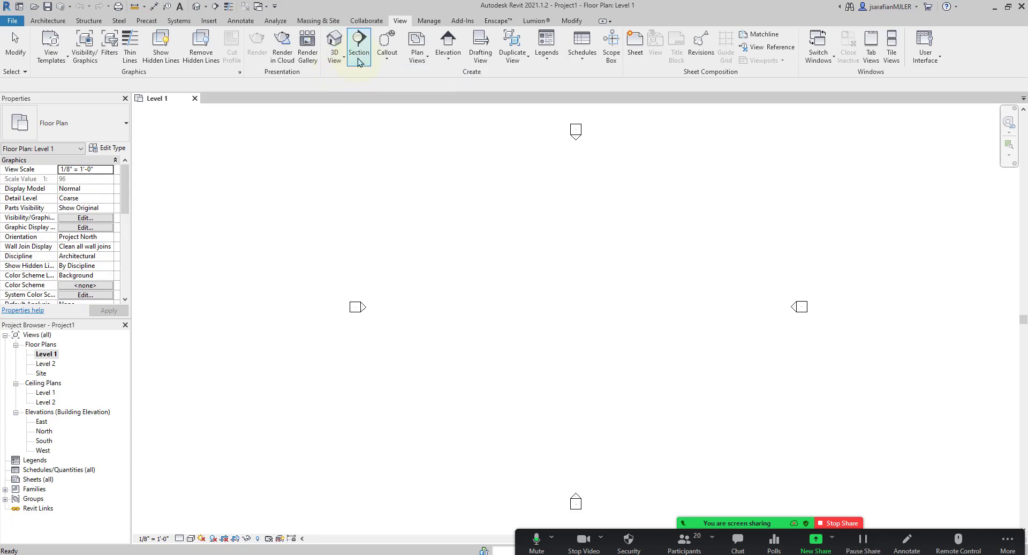
Examine the options for creating 3D views, plan views, legends and schedules, and locate the project's sheets
click(342, 58)
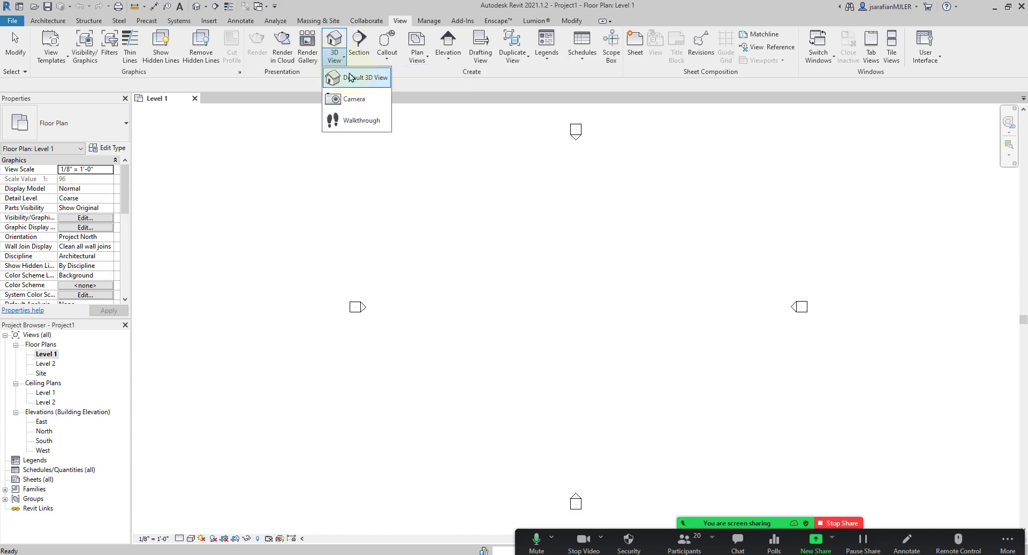
click(444, 92)
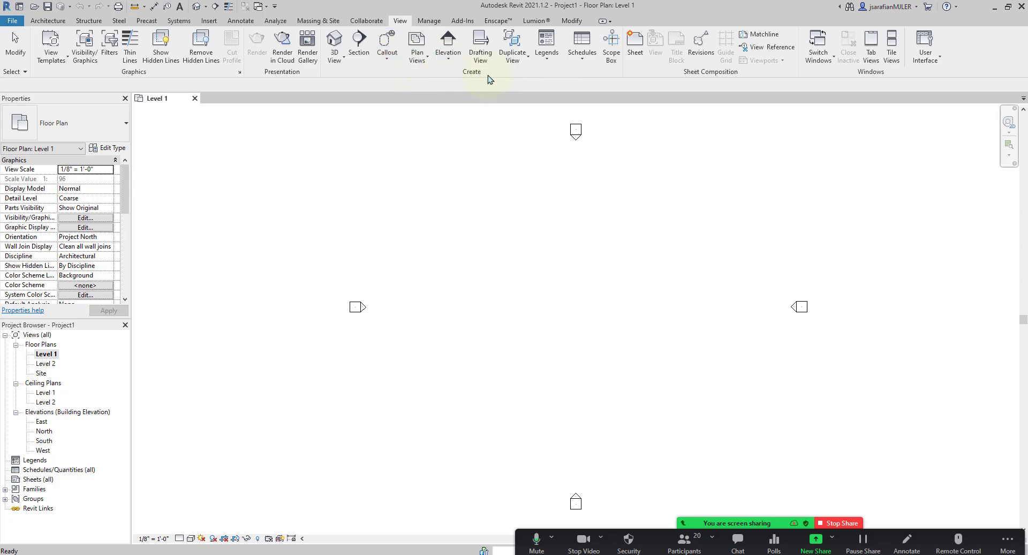
click(418, 54)
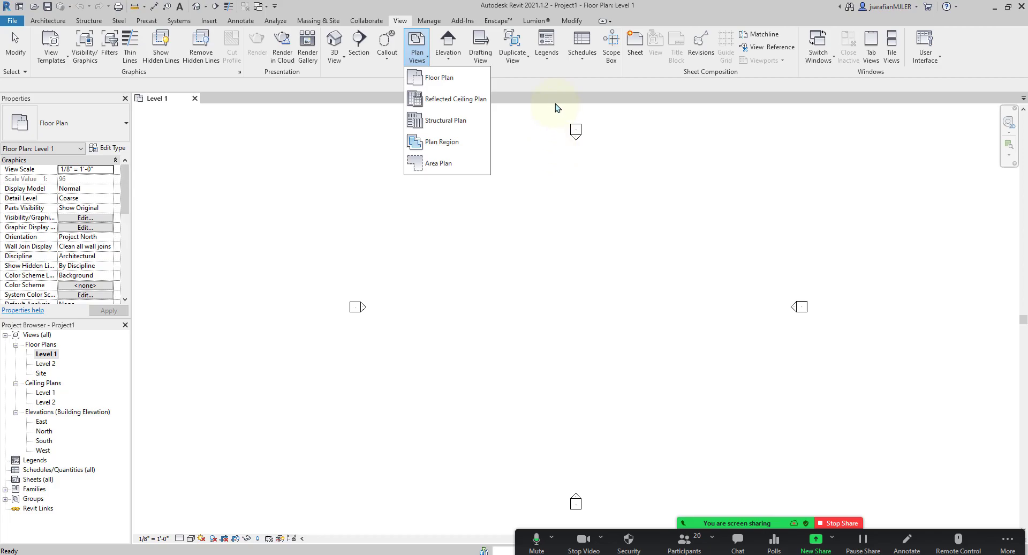
click(532, 87)
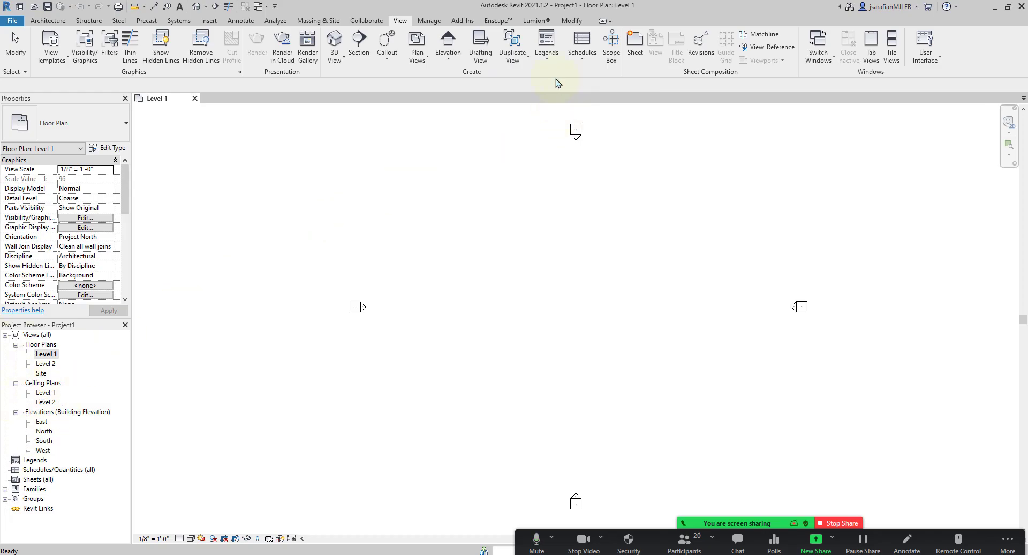
click(550, 64)
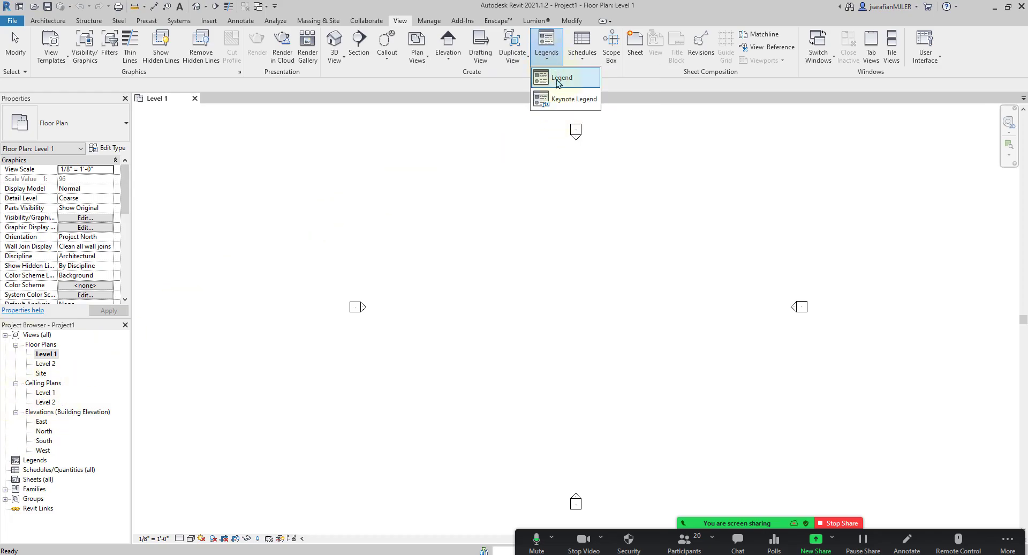
click(588, 58)
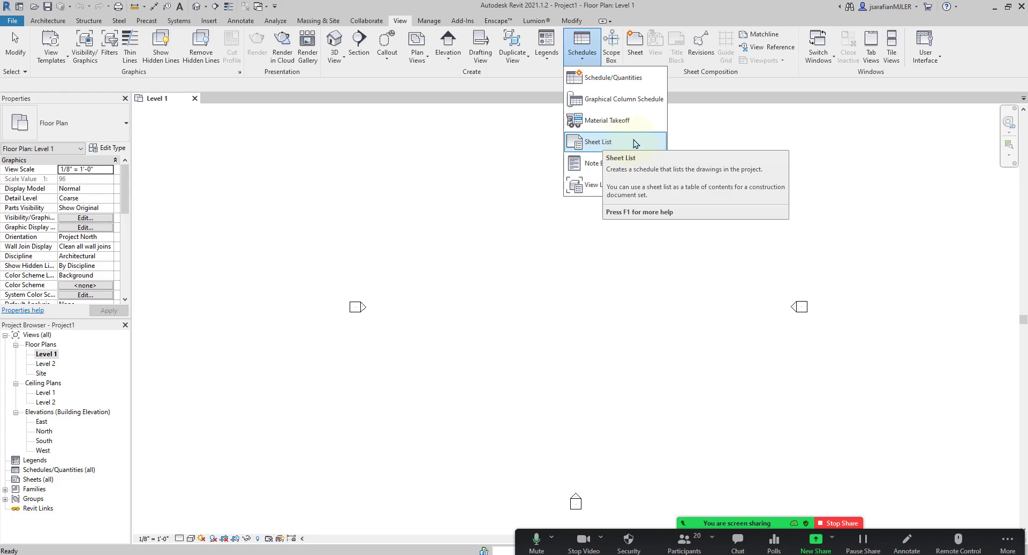
click(709, 89)
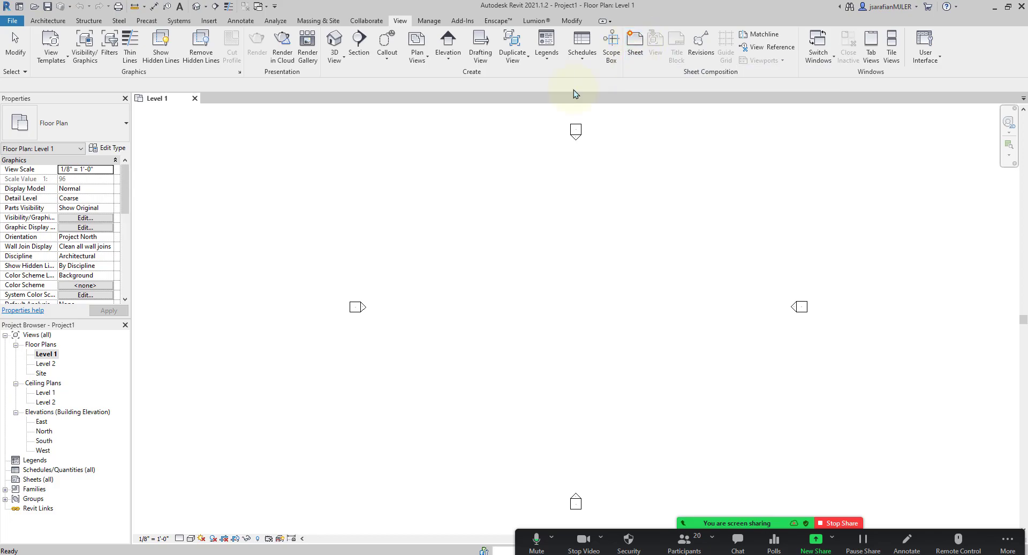
click(33, 478)
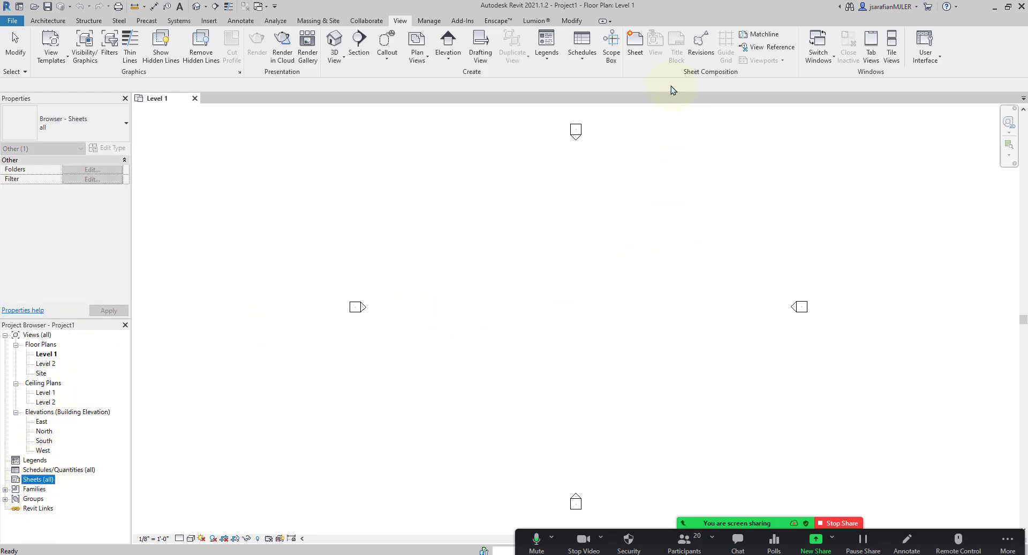
Examine the project's additional settings, its location and weather data, and the options for repositioning the project
click(425, 20)
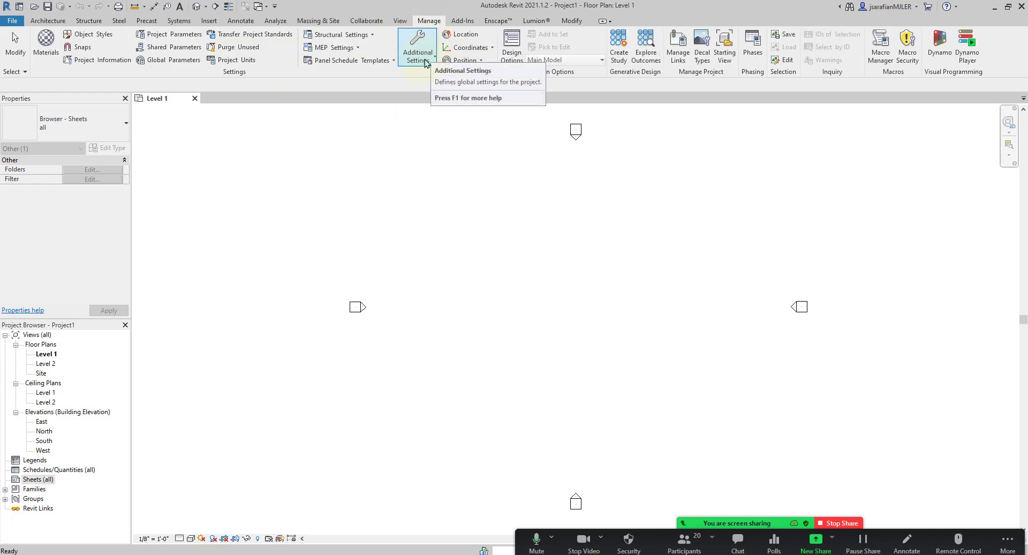
click(426, 62)
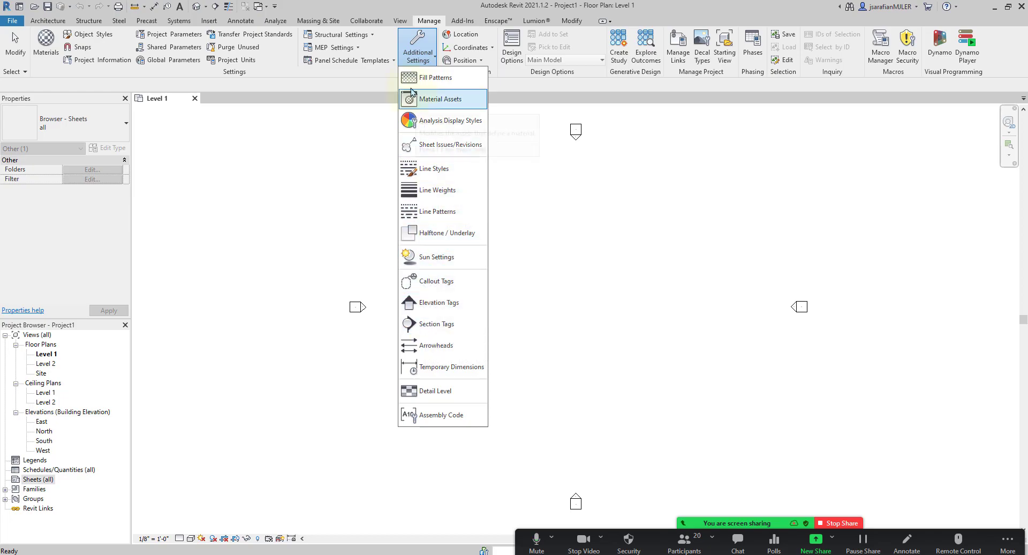
click(524, 91)
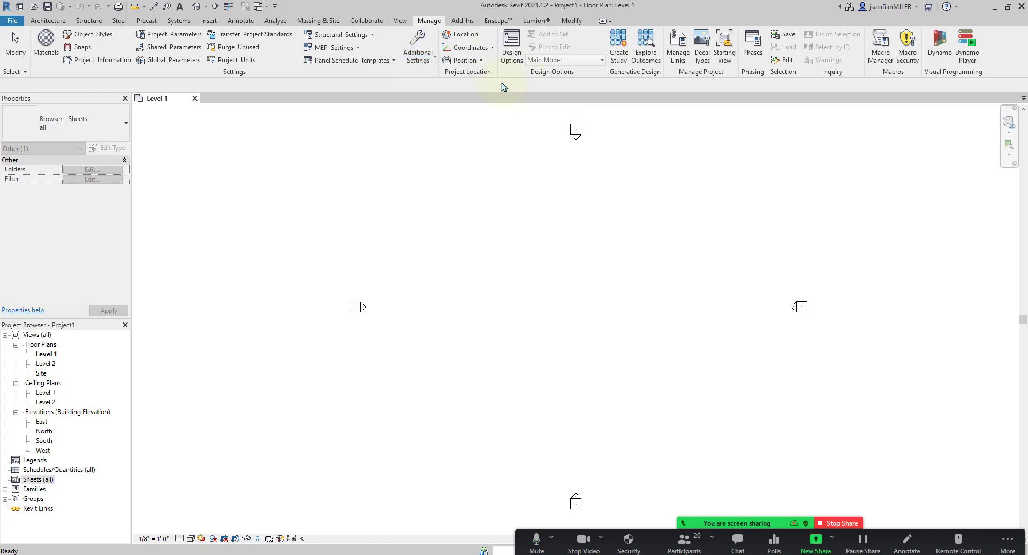
click(464, 35)
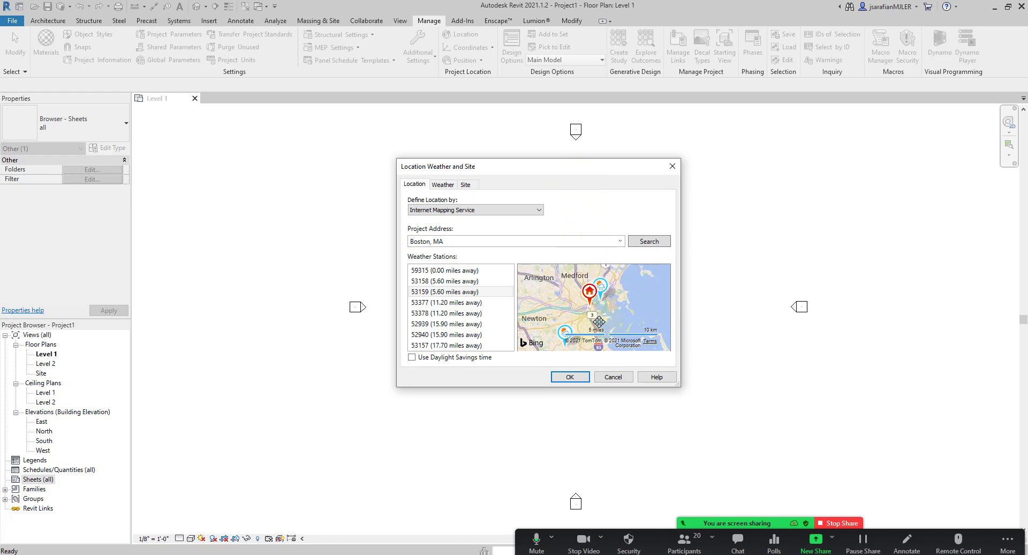
click(613, 377)
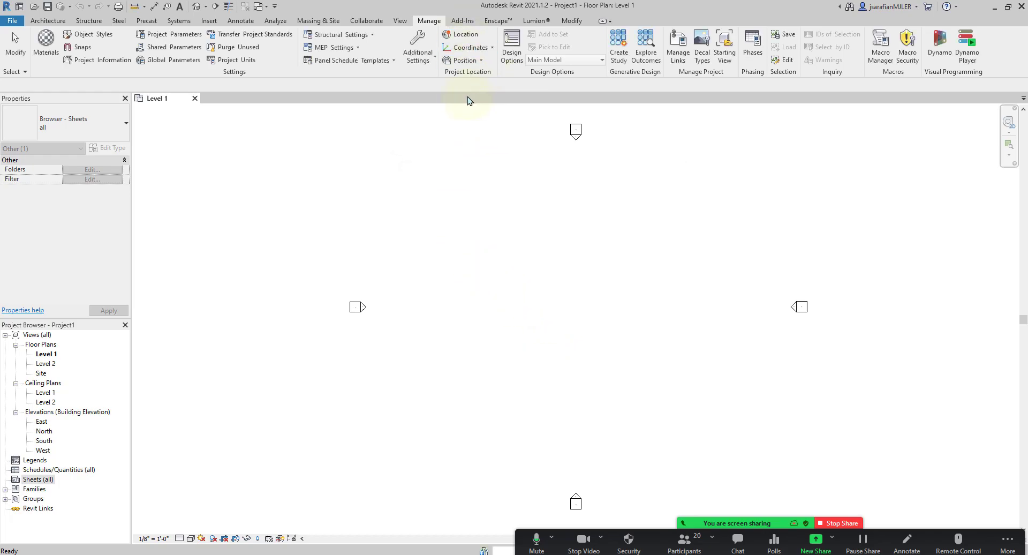
click(480, 61)
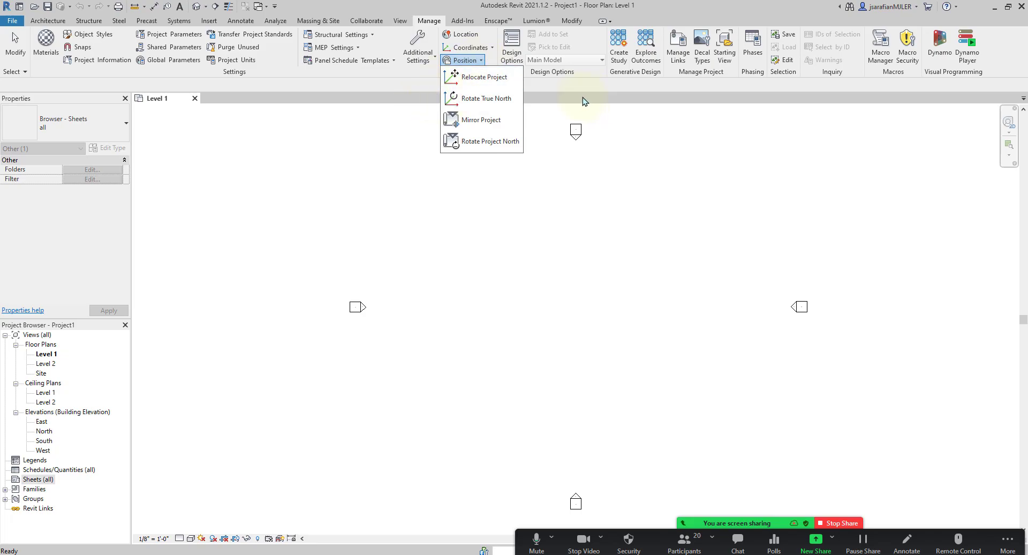
click(567, 92)
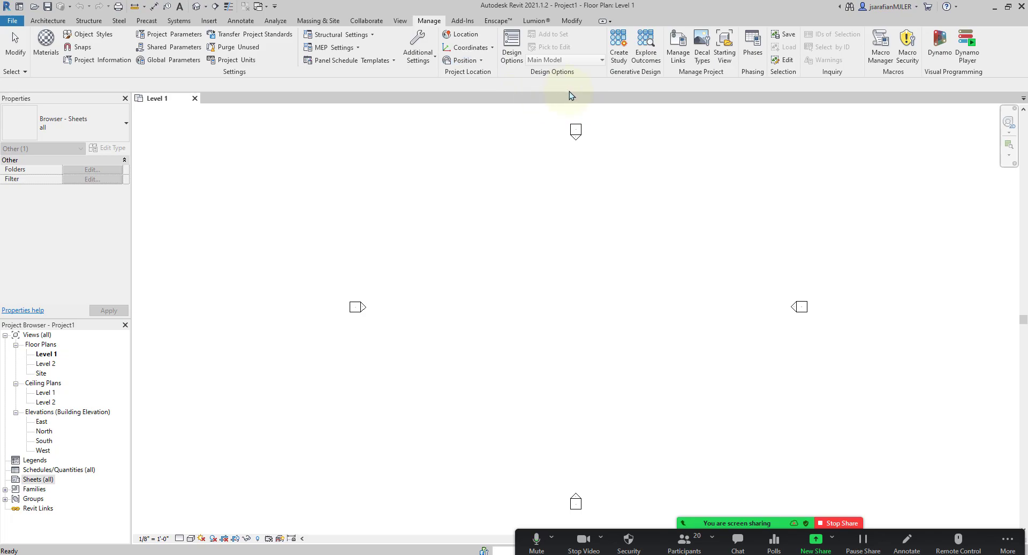
Examine the available eTransmit and FormIt add-ins, project management tools, Enscape and Lumion rendering tools, and return to the architecture tools
click(463, 21)
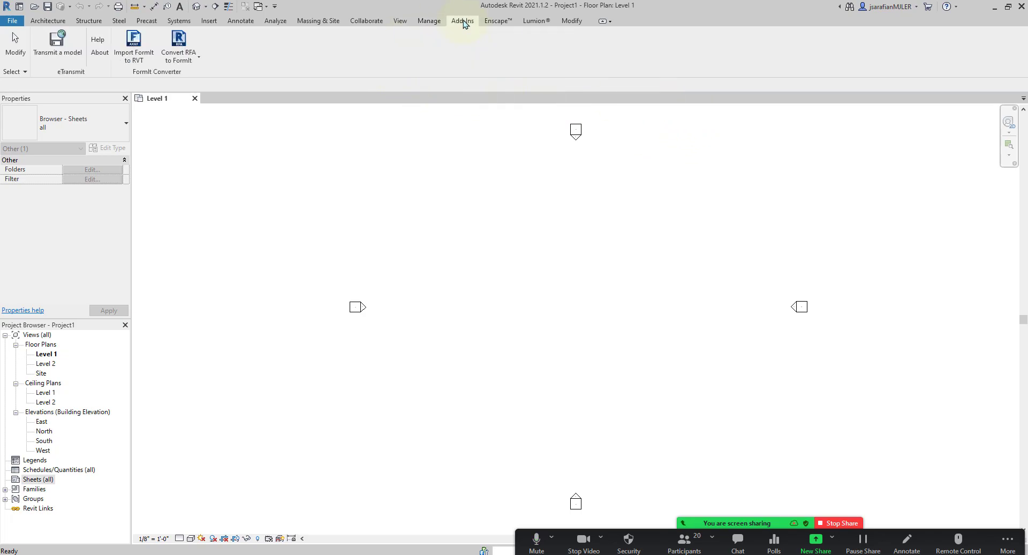
click(433, 22)
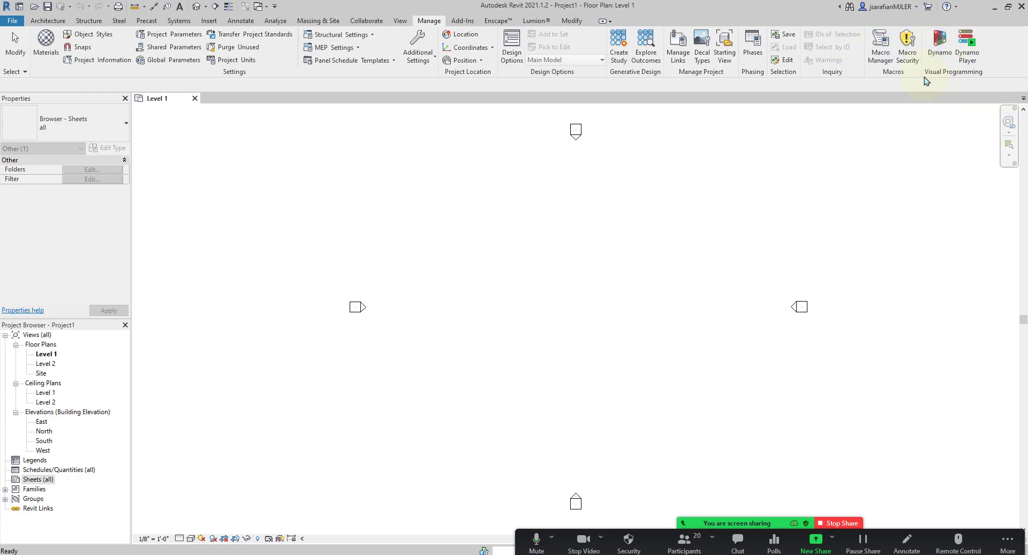
click(471, 24)
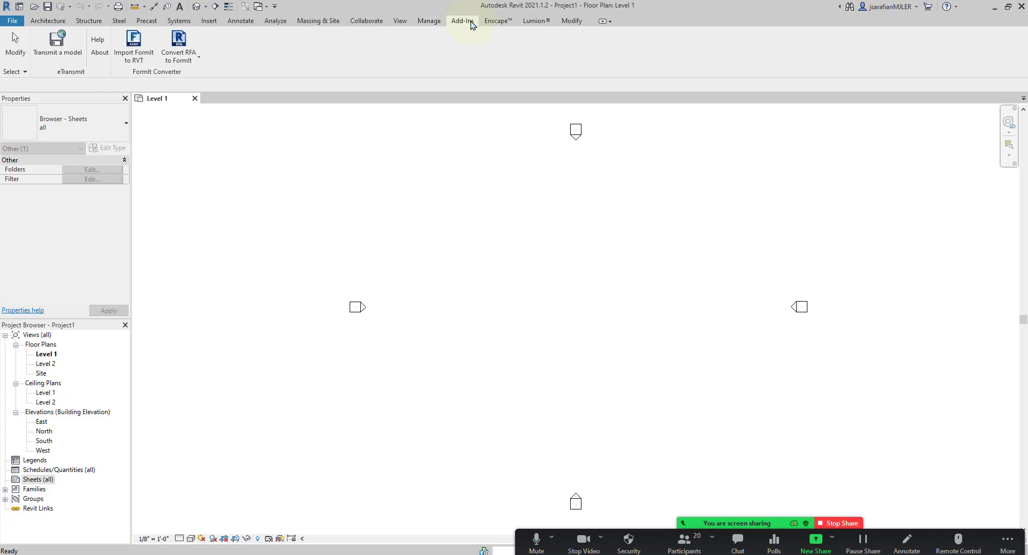
click(495, 23)
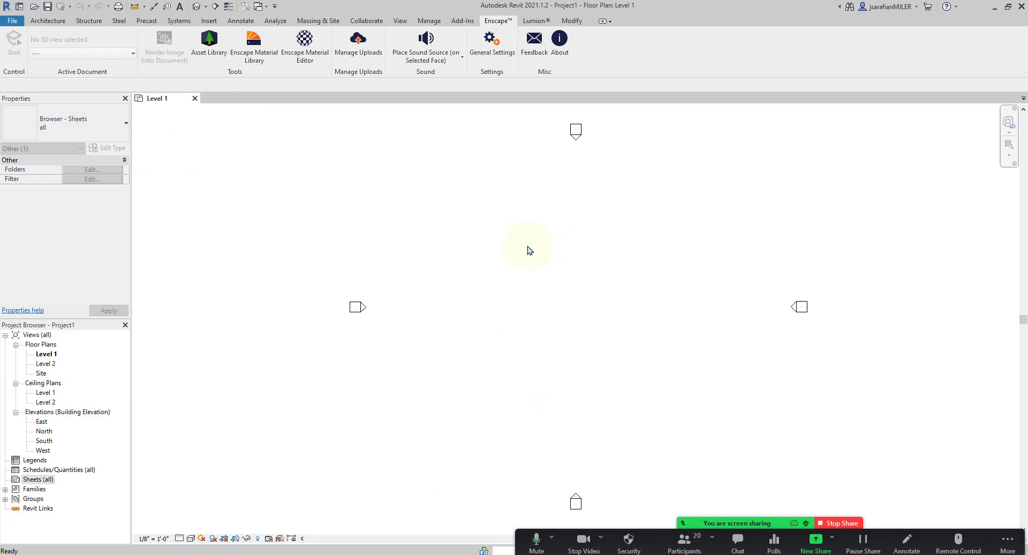
click(534, 22)
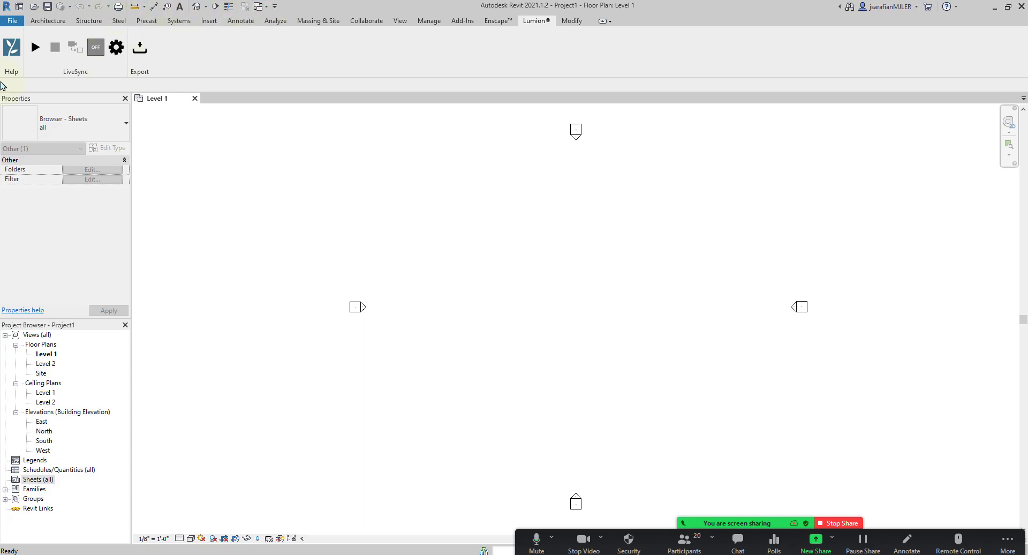
click(48, 20)
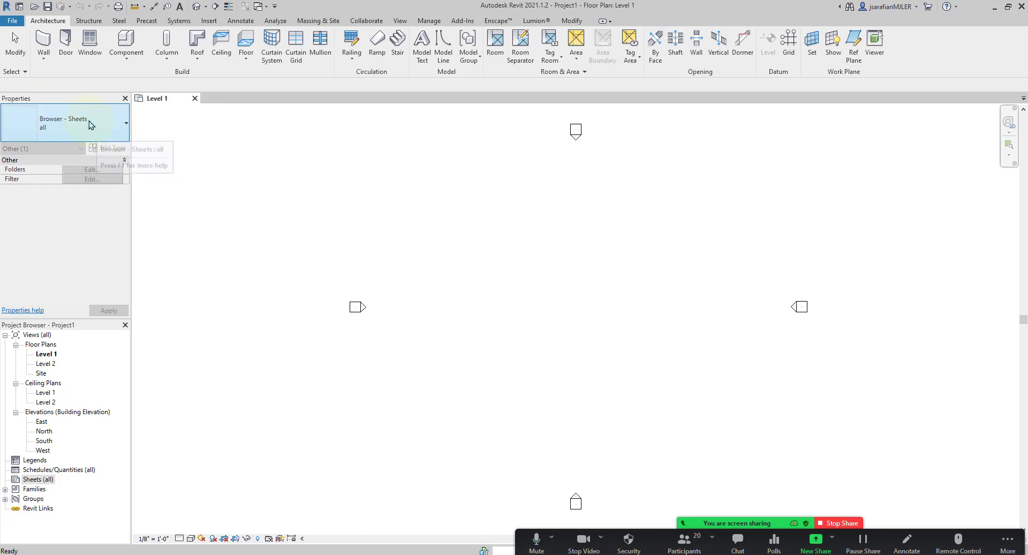
Detach the Project Browser from its docked place and close it
mouse_move(82, 97)
mouse_down()
mouse_move(192, 132)
mouse_move(264, 193)
mouse_move(298, 204)
mouse_move(178, 159)
mouse_move(75, 96)
mouse_move(101, 92)
mouse_move(86, 124)
mouse_move(94, 108)
mouse_move(102, 115)
mouse_up()
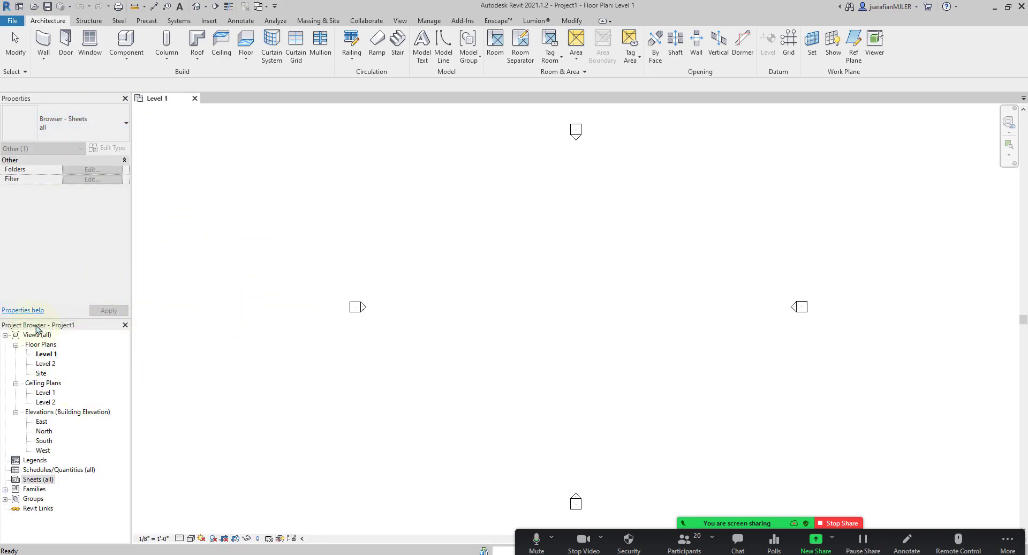
drag(92, 329, 210, 301)
click(241, 302)
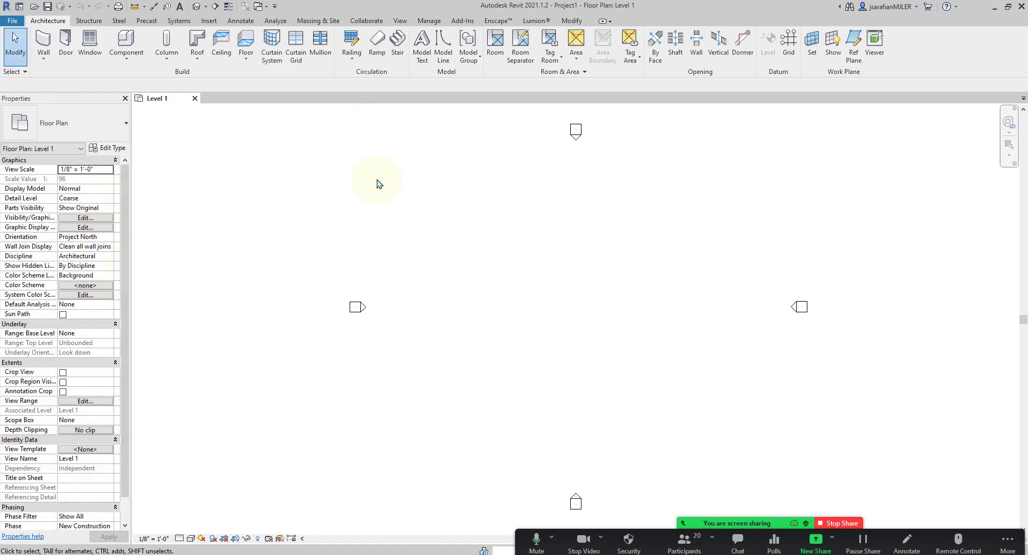
Turn the display of the Project Browser back on in the user interface settings
click(564, 22)
click(425, 21)
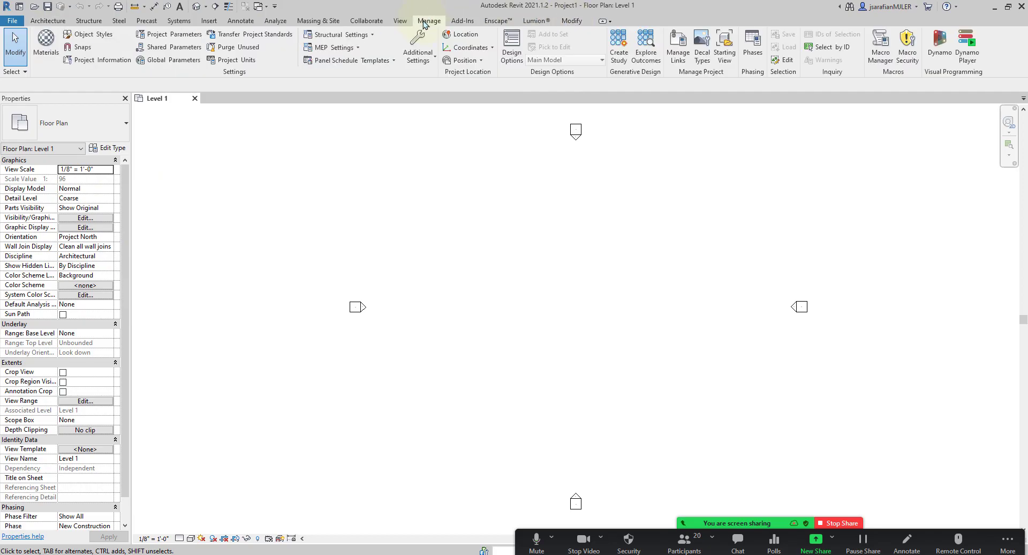
click(402, 23)
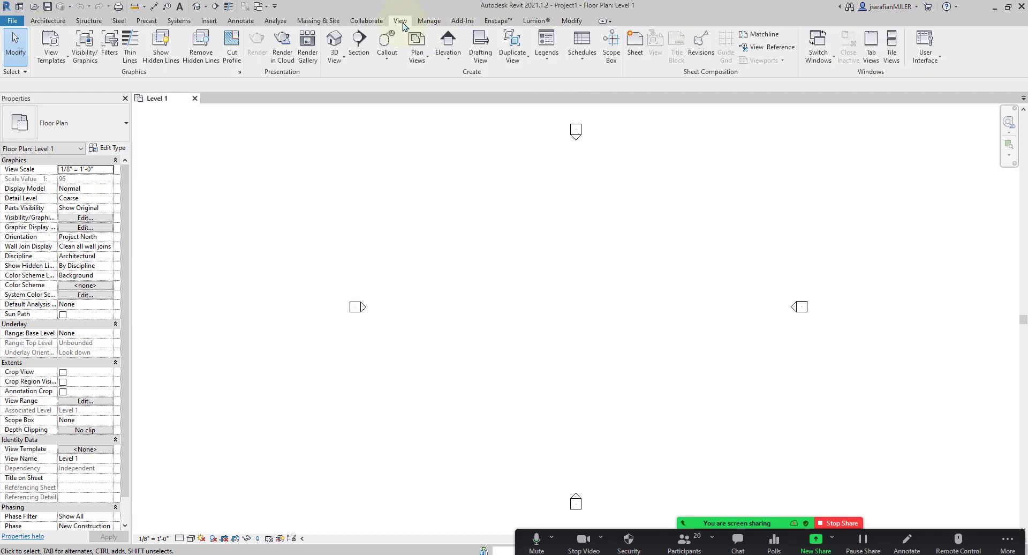
click(922, 56)
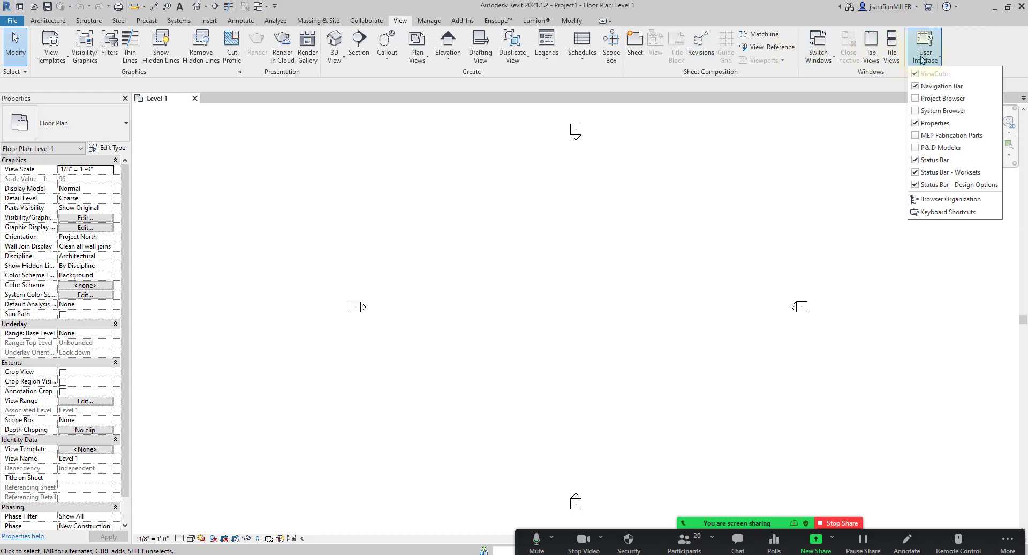
click(917, 99)
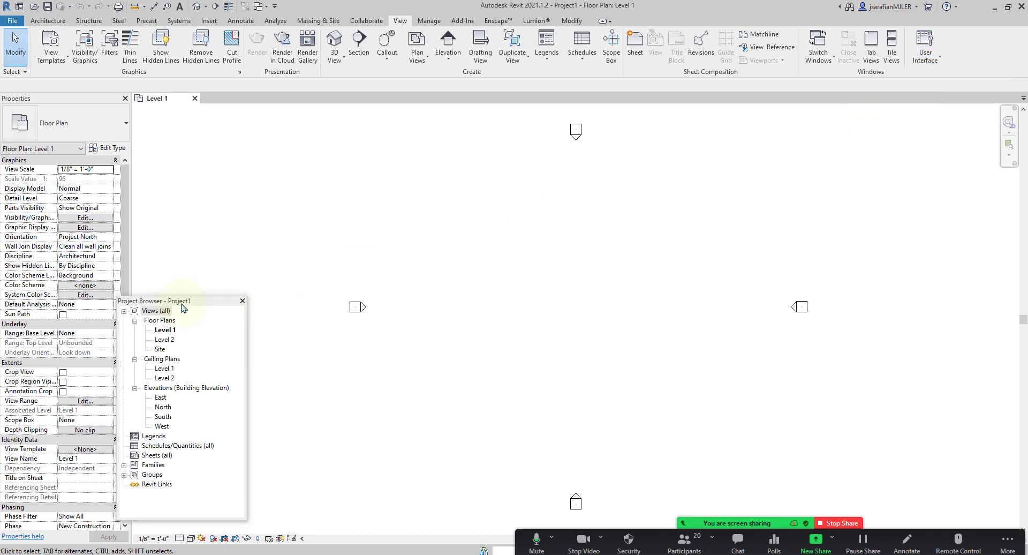
Dock the floating Project Browser beneath the Properties palette and adjust the height shared between the two
drag(192, 304, 228, 299)
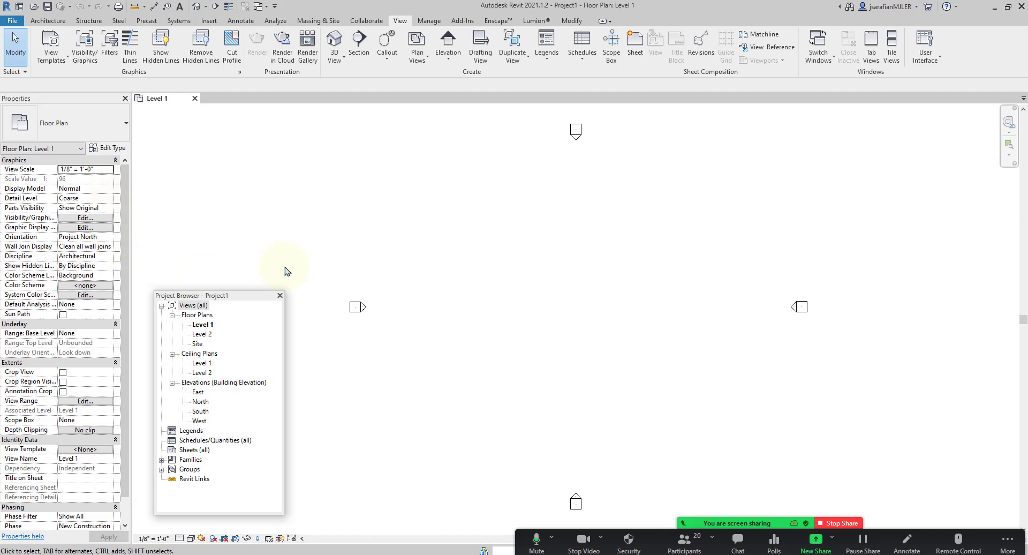
click(922, 56)
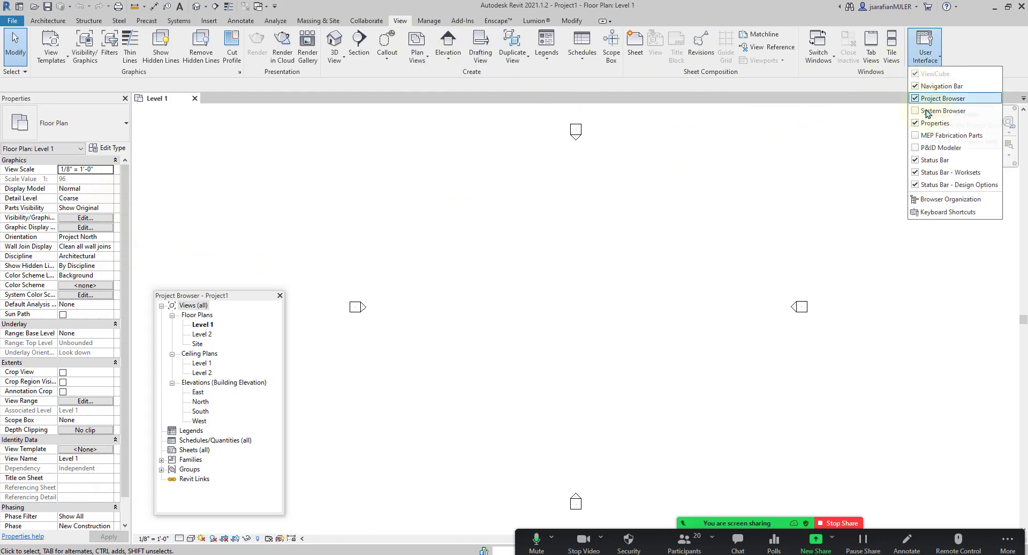
drag(229, 298, 69, 541)
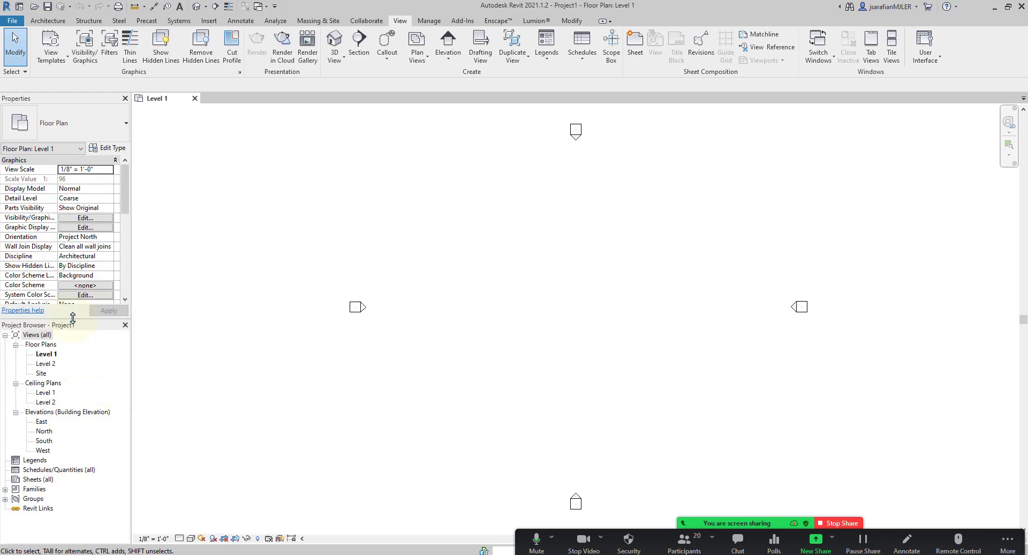
drag(73, 318, 73, 265)
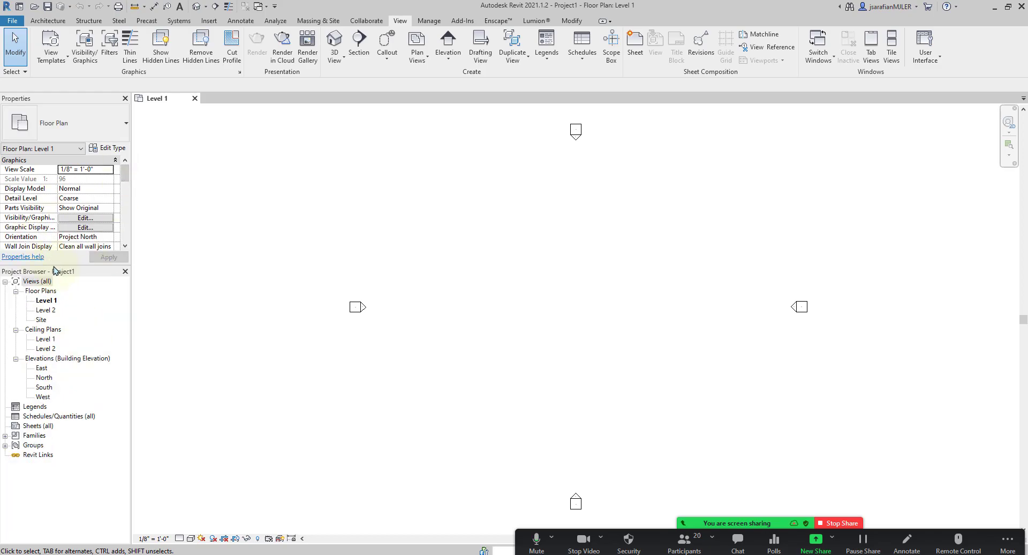
drag(55, 264, 78, 324)
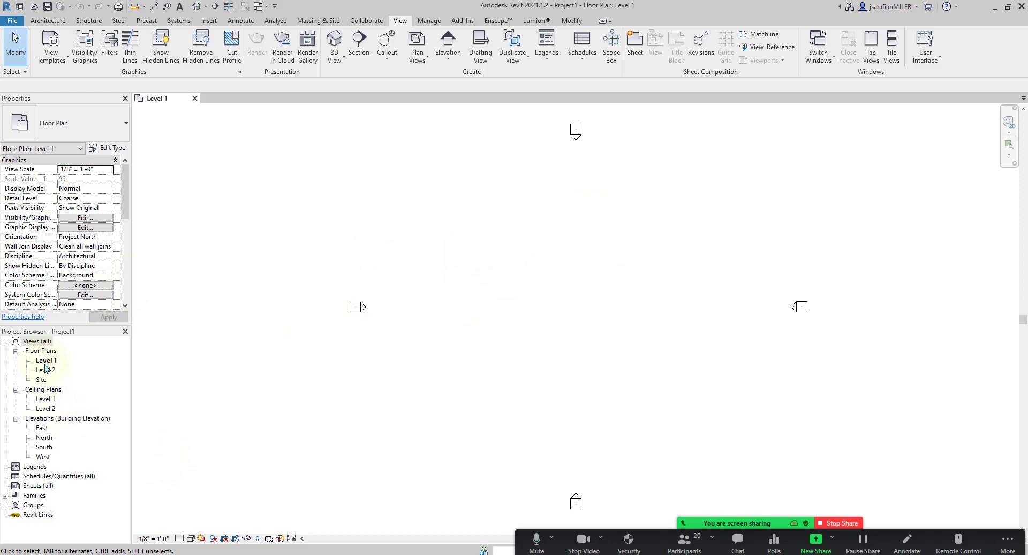
Review the floor plans and building elevations in the project, and open the Level 1 ceiling plan and the East elevation
click(34, 361)
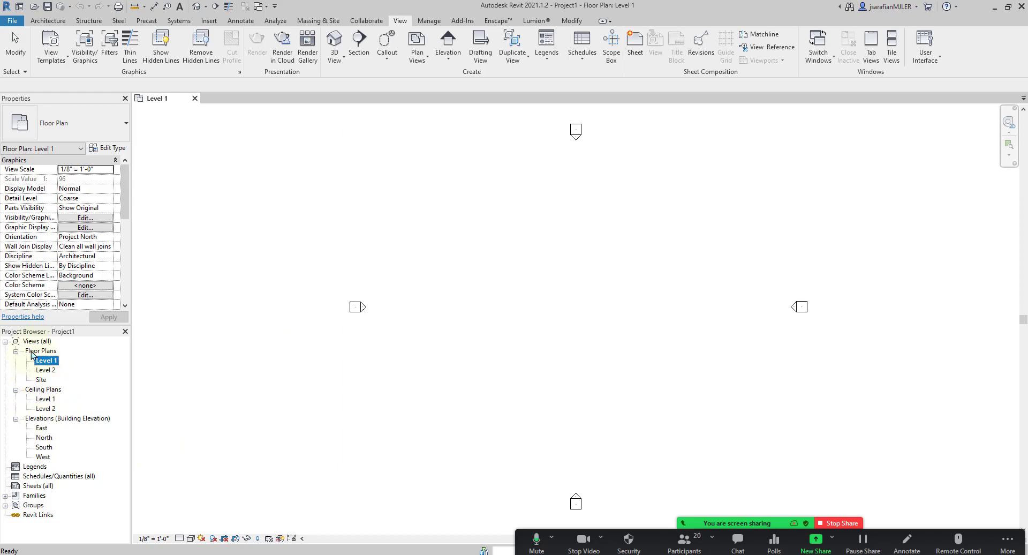
click(49, 420)
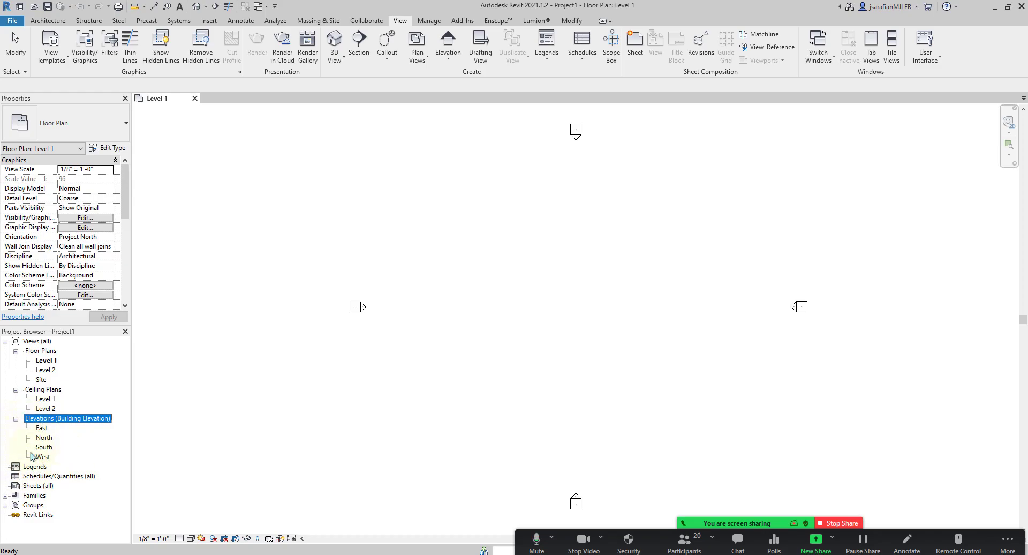
click(408, 370)
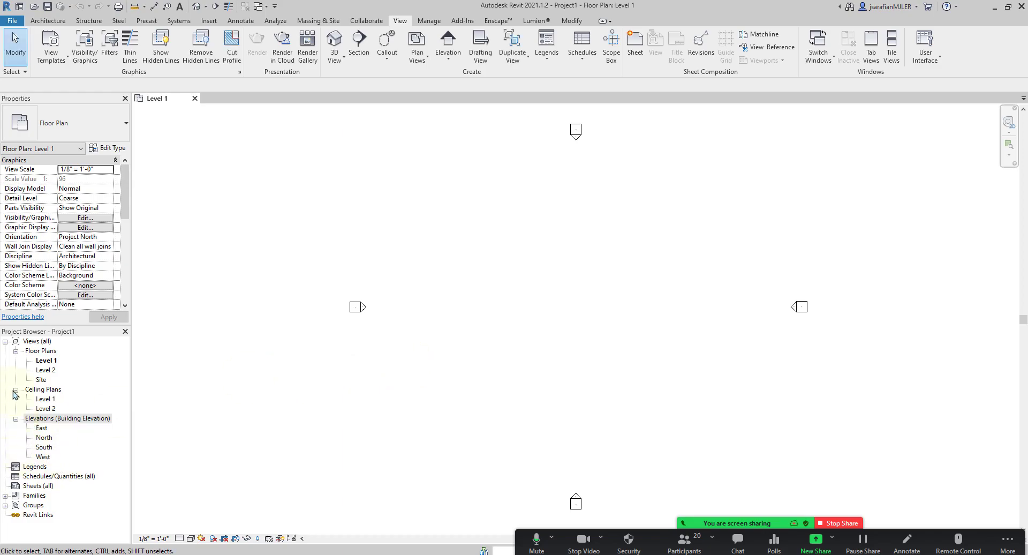
double_click(43, 399)
double_click(51, 426)
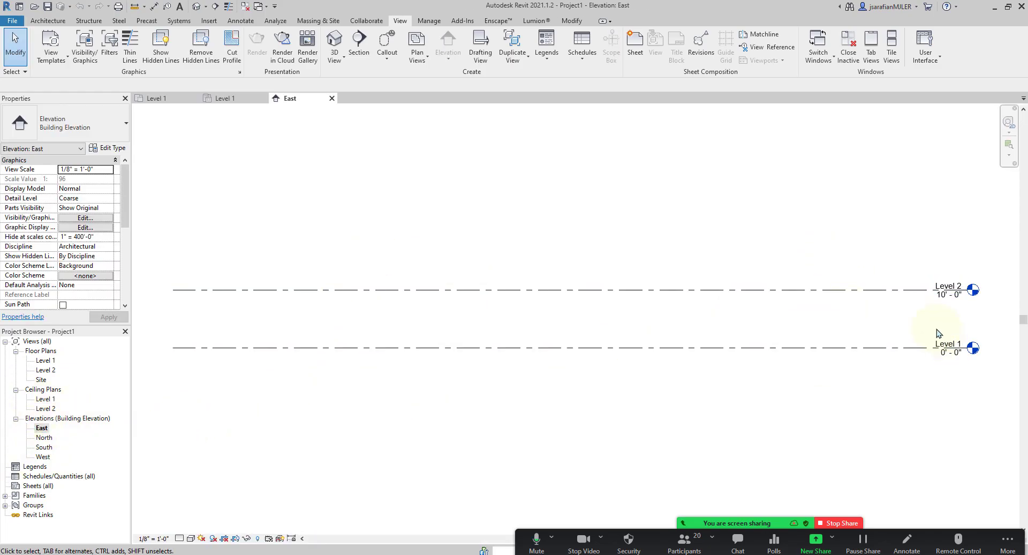
click(40, 419)
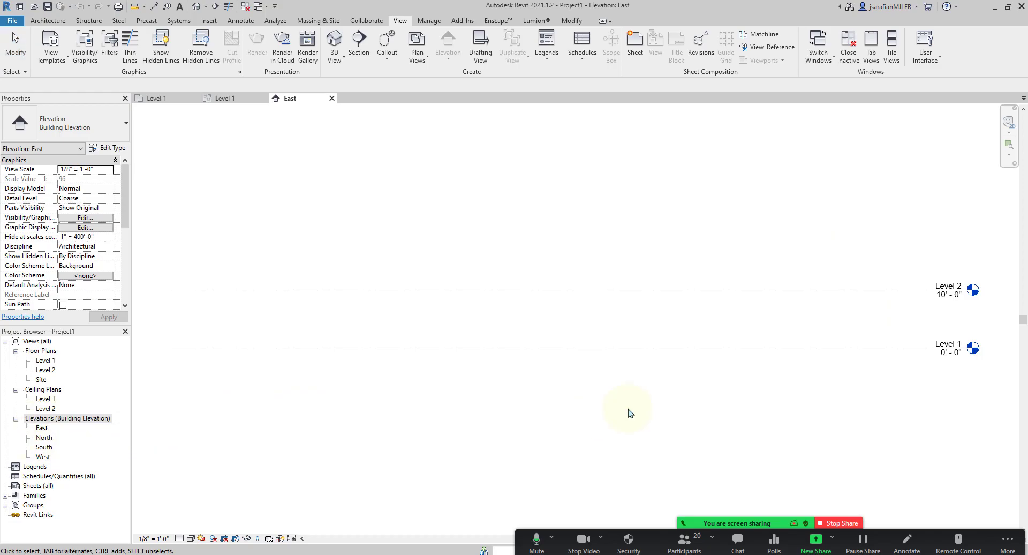
Draw a new level at 20'-0" above Level 2 in the East elevation, with its head aligned to the existing level heads
scroll(930, 324, up, 1)
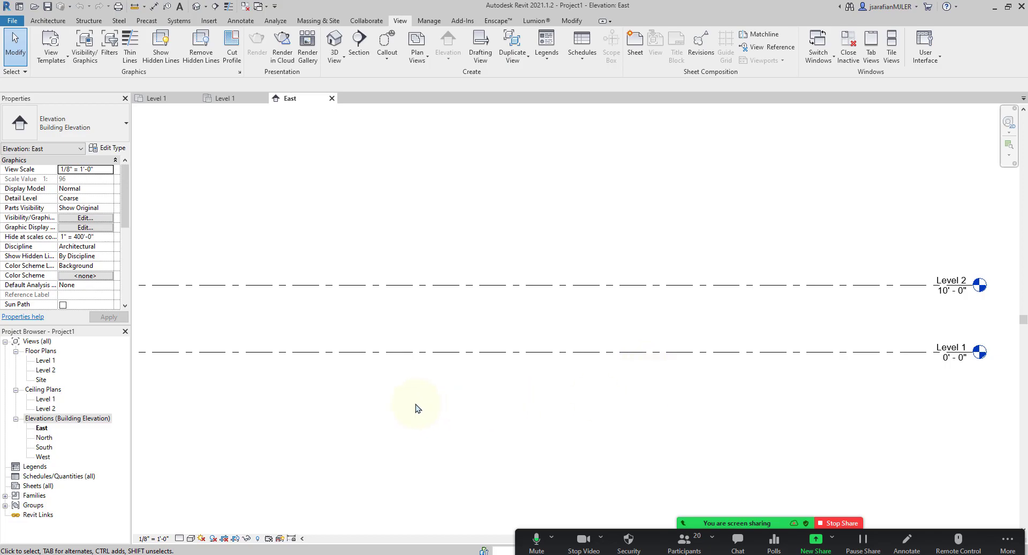
scroll(417, 405, down, 2)
scroll(856, 360, up, 3)
scroll(836, 337, up, 2)
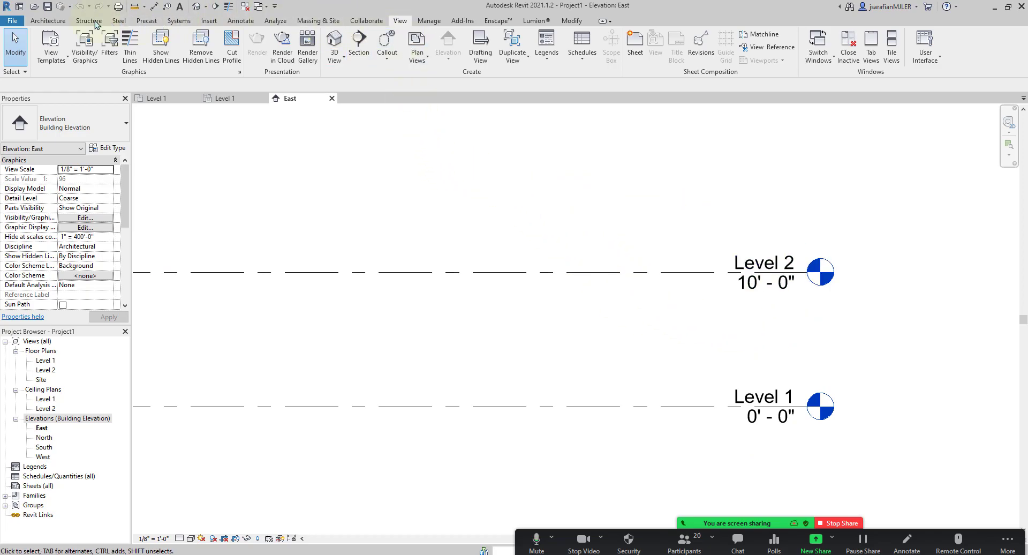
click(67, 22)
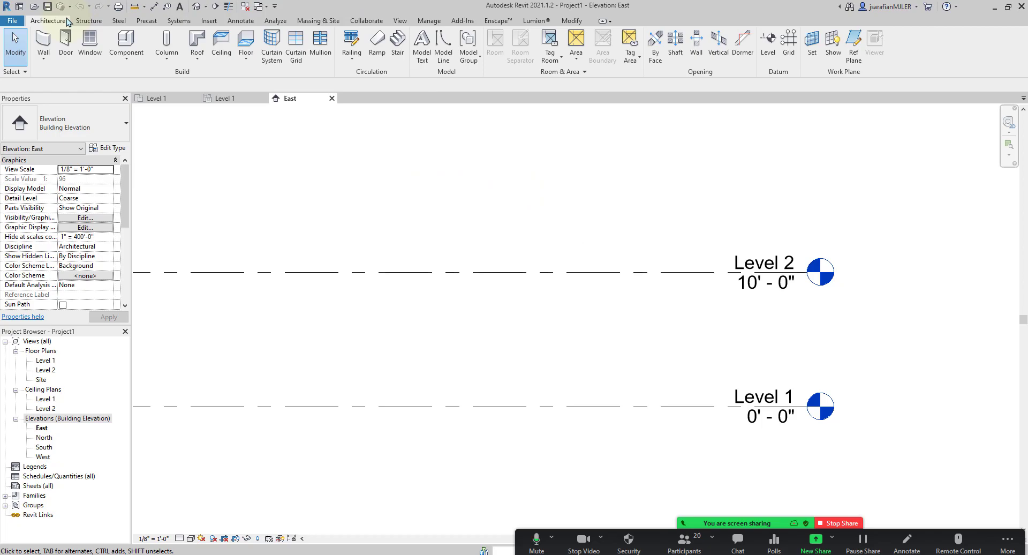
click(766, 52)
scroll(685, 336, down, 2)
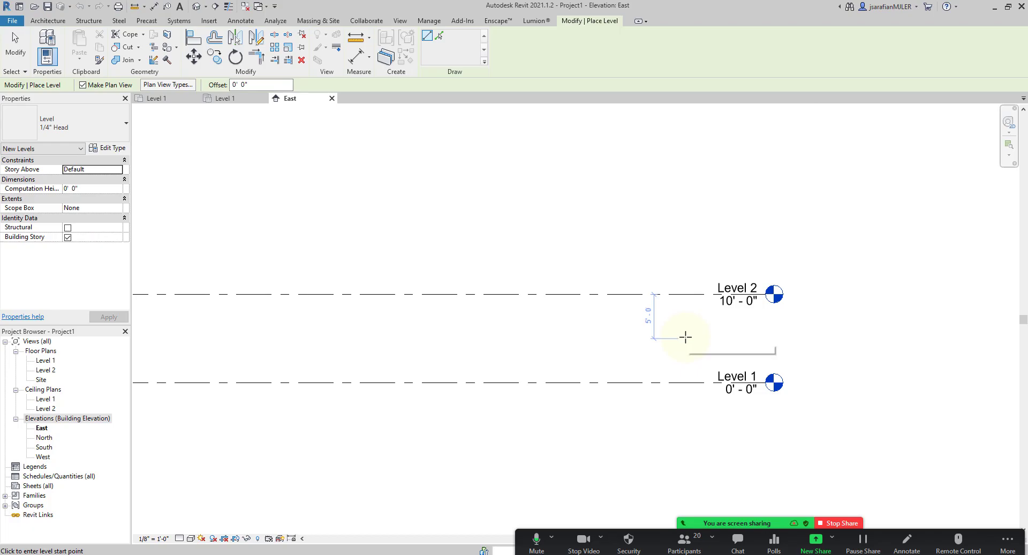
scroll(685, 336, down, 2)
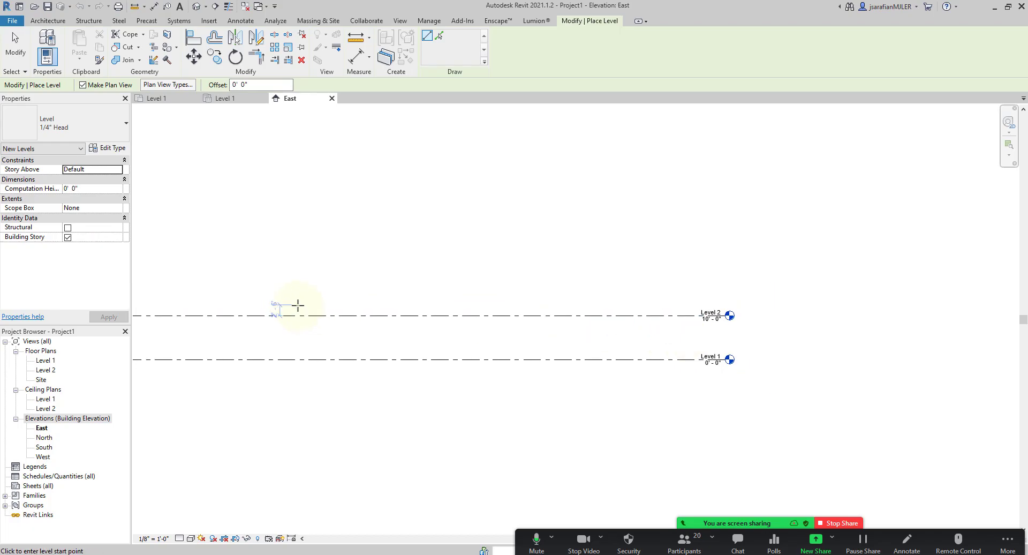
click(218, 271)
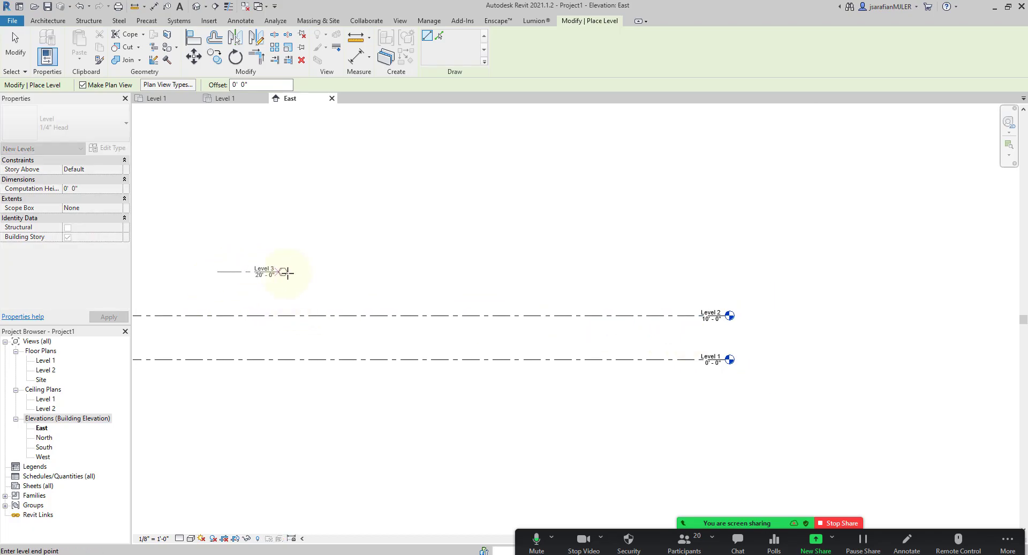
click(724, 283)
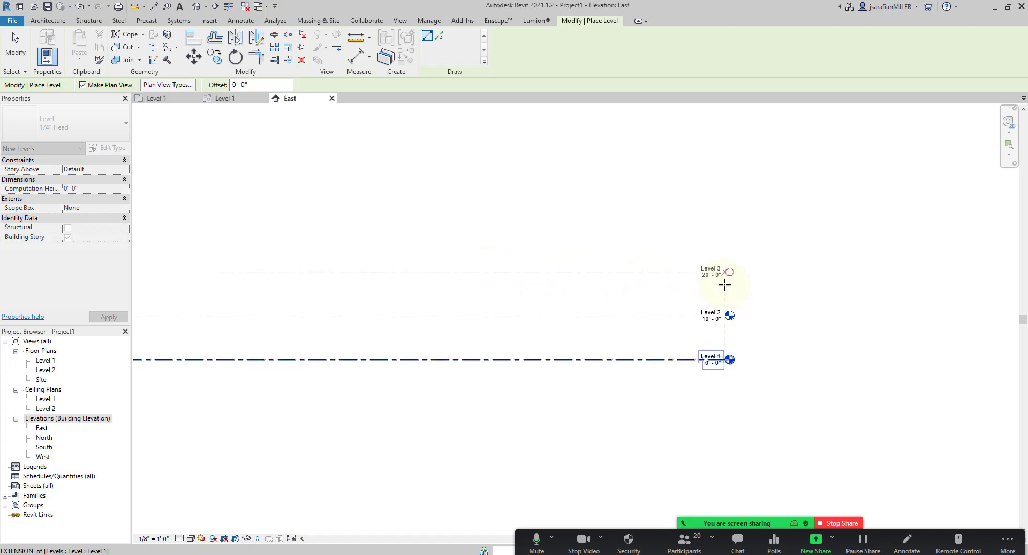
key(Escape)
key(Escape)
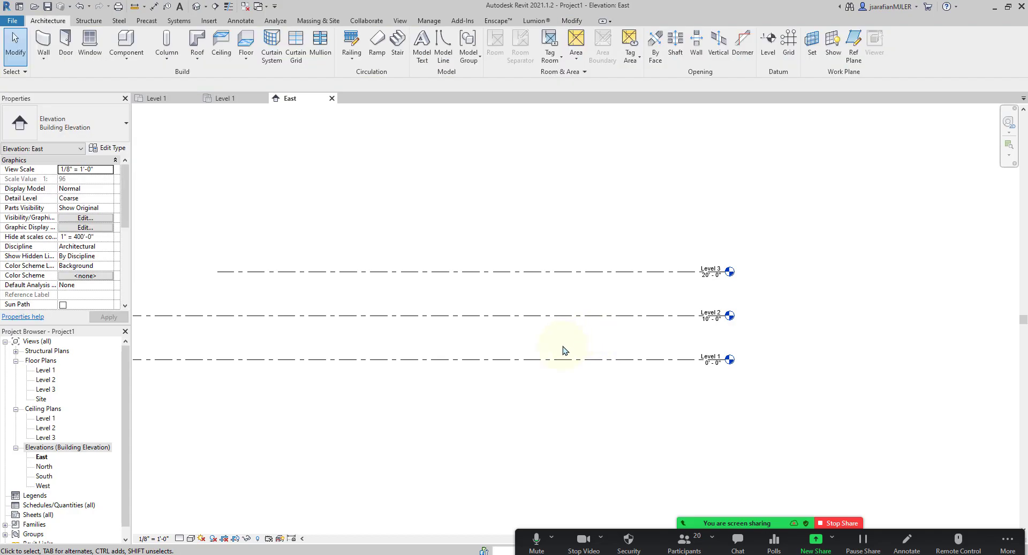
Examine the three levels in the East elevation and locate the Level 3 floor plan among the project views
scroll(633, 367, up, 3)
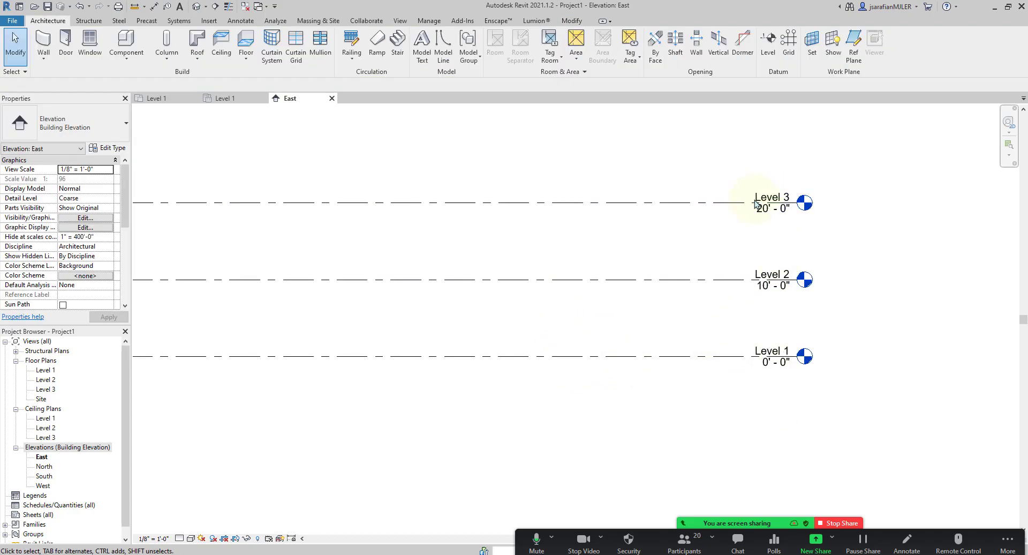
middle_drag(562, 207, 651, 385)
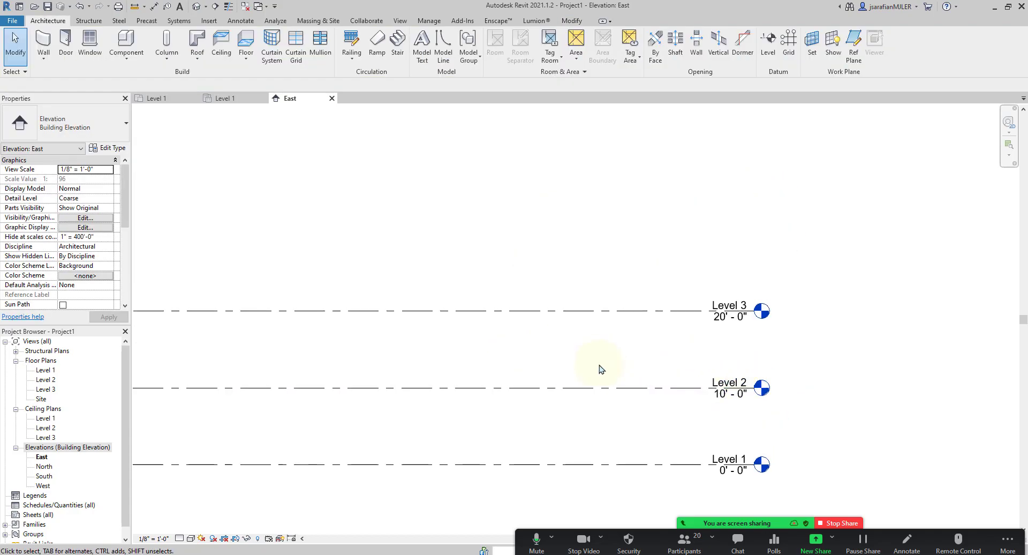
middle_drag(615, 420, 683, 272)
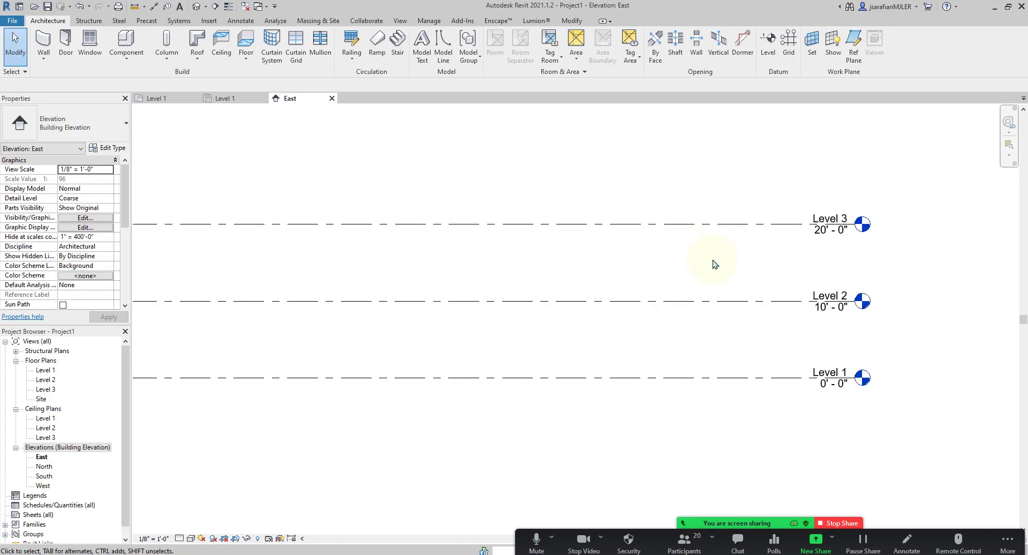
click(47, 388)
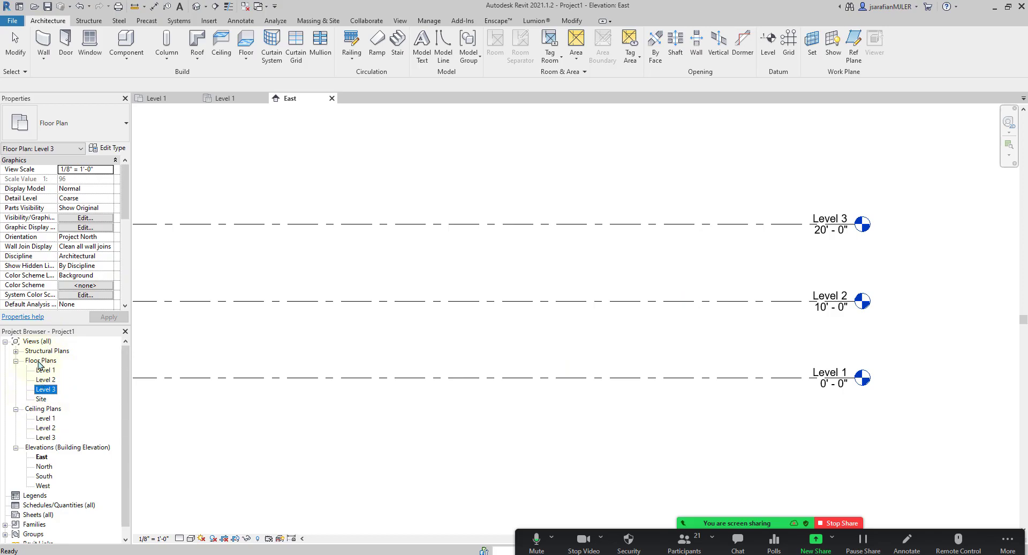
click(421, 502)
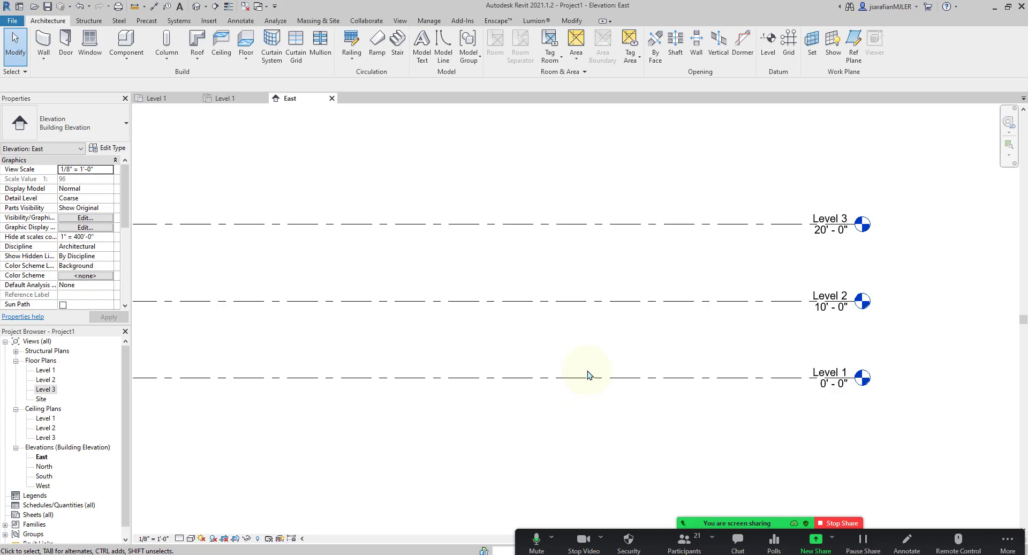
Set Level 2's elevation to 5' in the East elevation, and undo the change
middle_drag(556, 401, 599, 453)
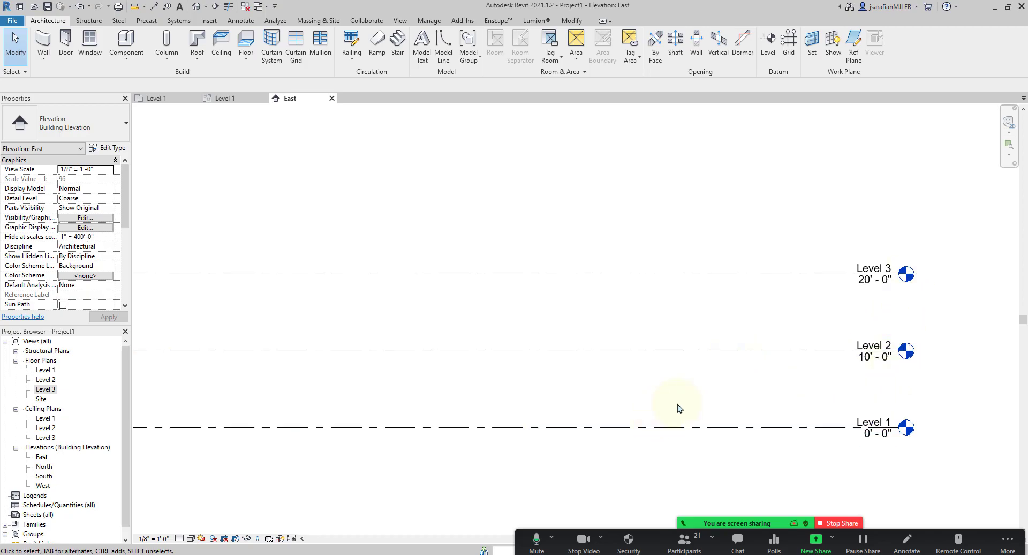
click(721, 352)
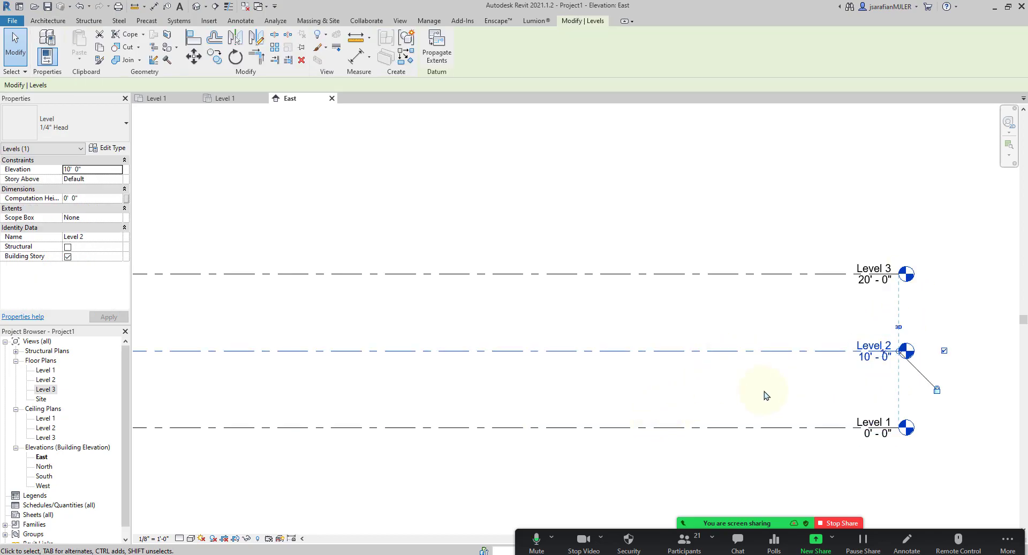
click(866, 356)
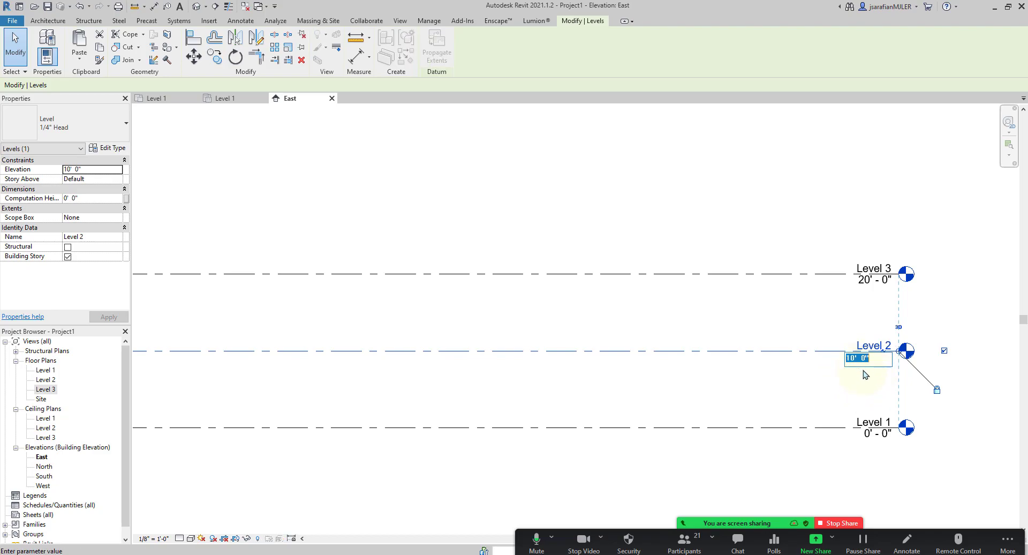
text(5')
key(Return)
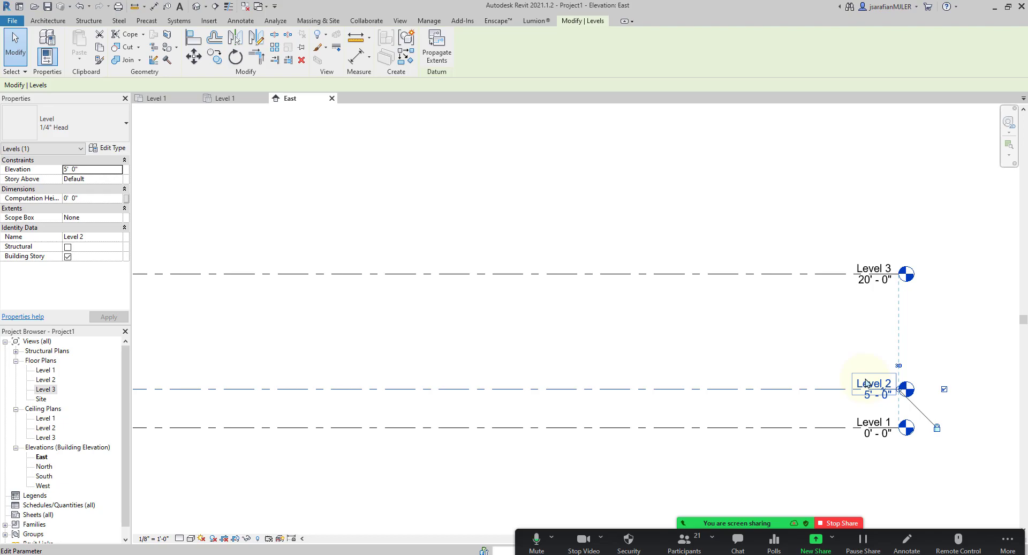
click(821, 344)
key(ctrl+z)
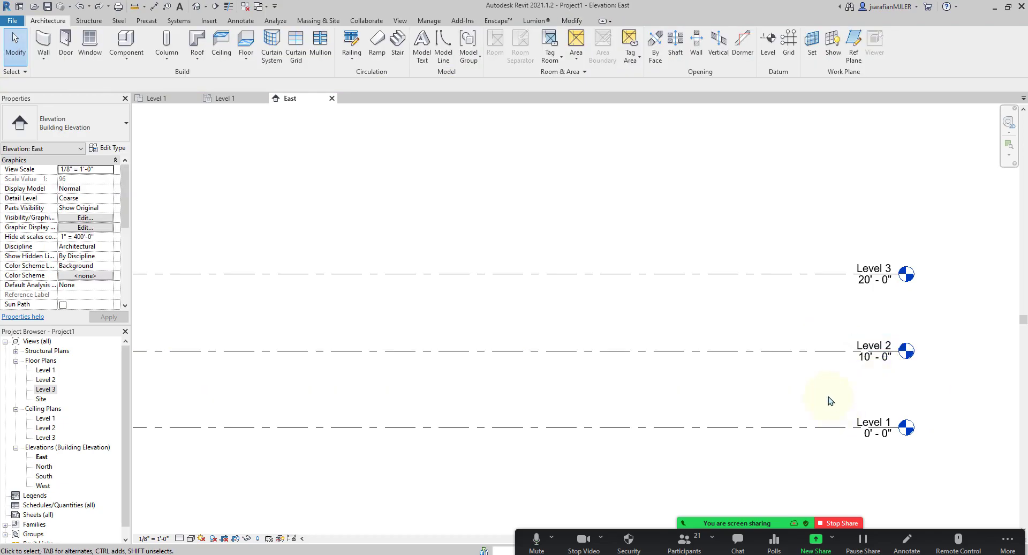
click(876, 273)
click(876, 270)
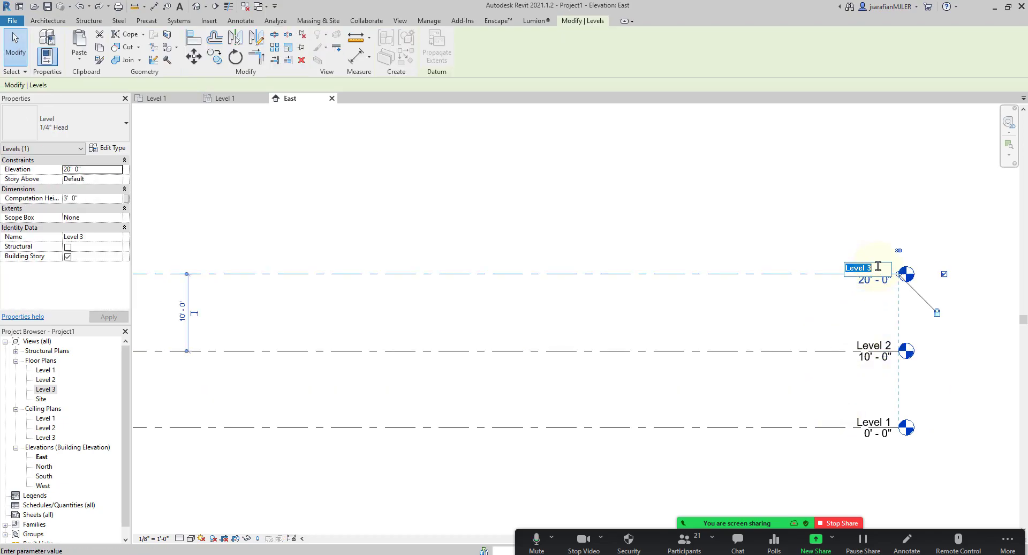
click(839, 208)
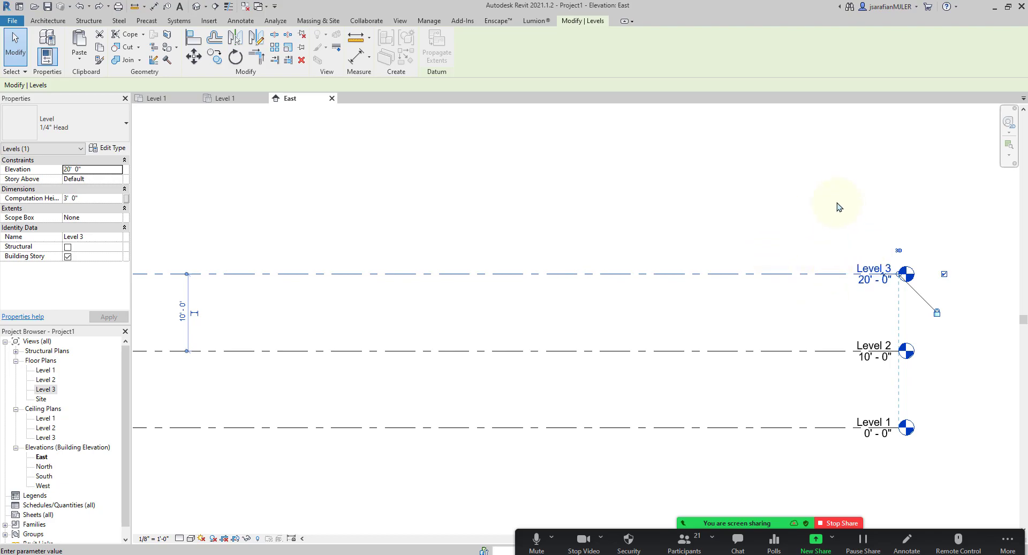
click(683, 220)
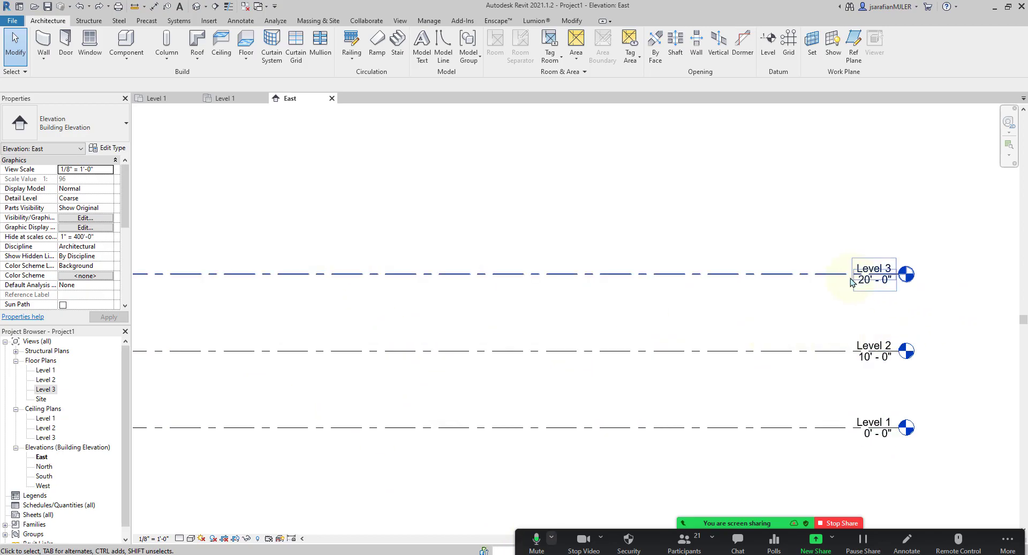
Shorten the three aligned levels in the East elevation by moving their head ends inward together
click(799, 275)
click(796, 224)
click(868, 274)
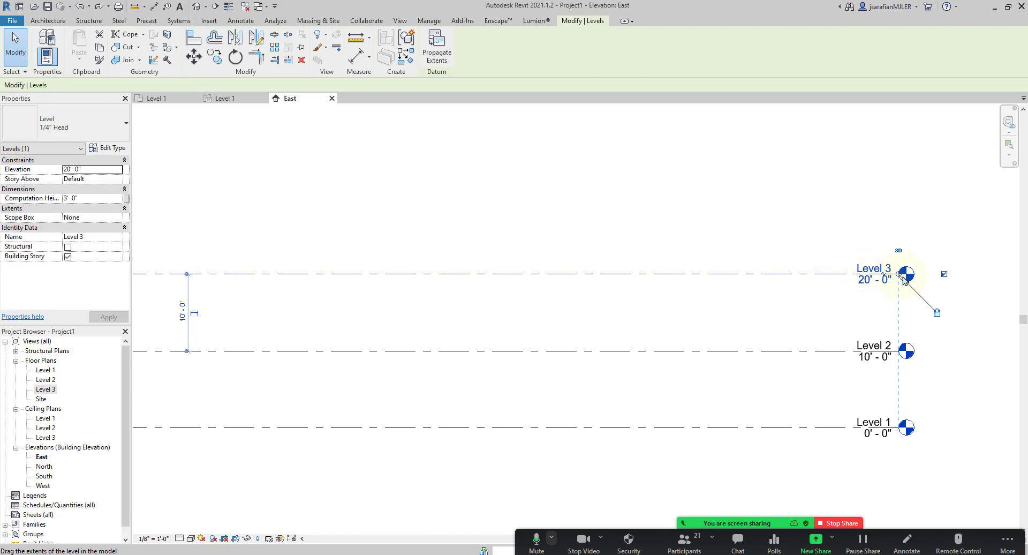
scroll(903, 280, up, 2)
scroll(899, 278, down, 2)
drag(898, 273, 844, 275)
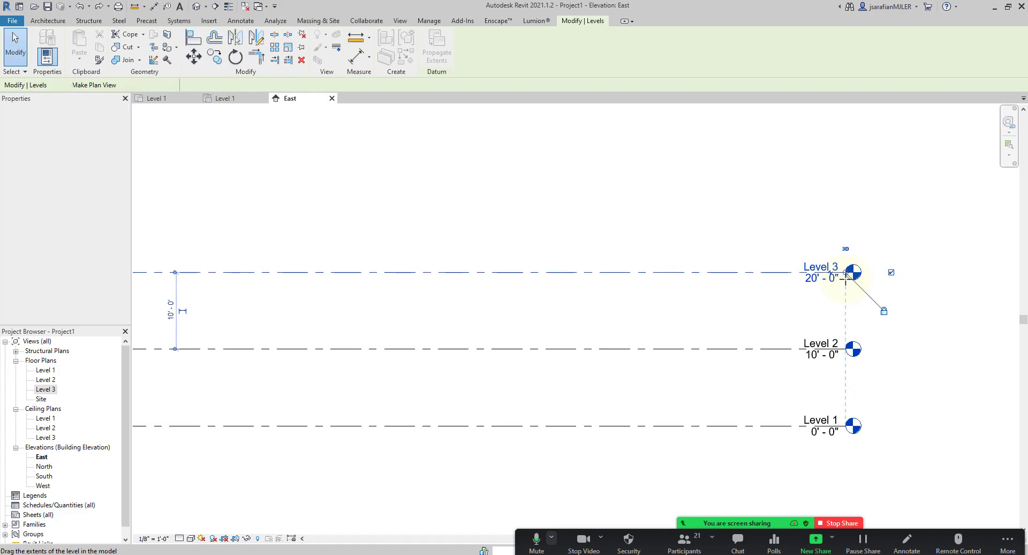
click(775, 220)
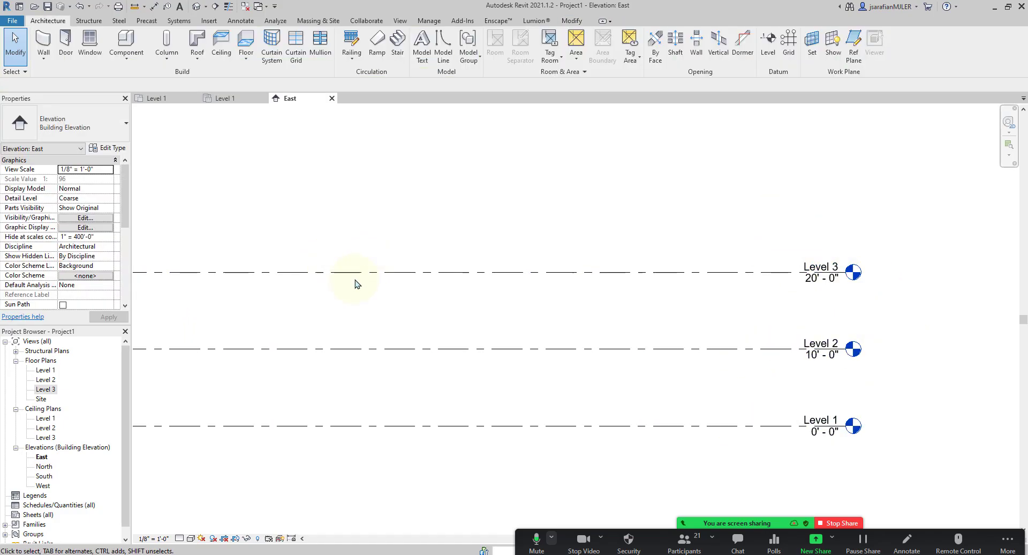
Extend the end of Level 3 opposite its head until it aligns with the ends of Levels 1 and 2
scroll(873, 324, down, 2)
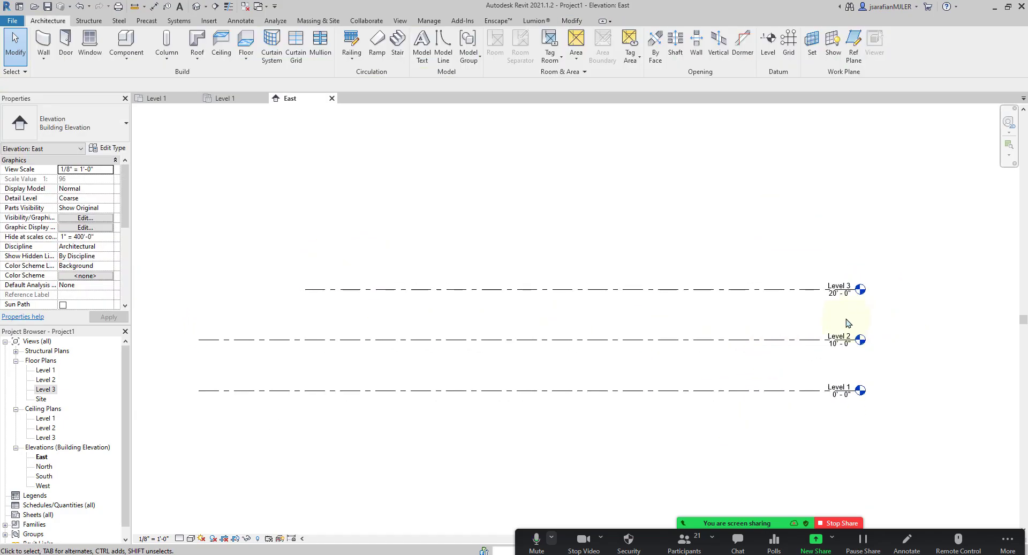
click(310, 290)
drag(306, 290, 199, 292)
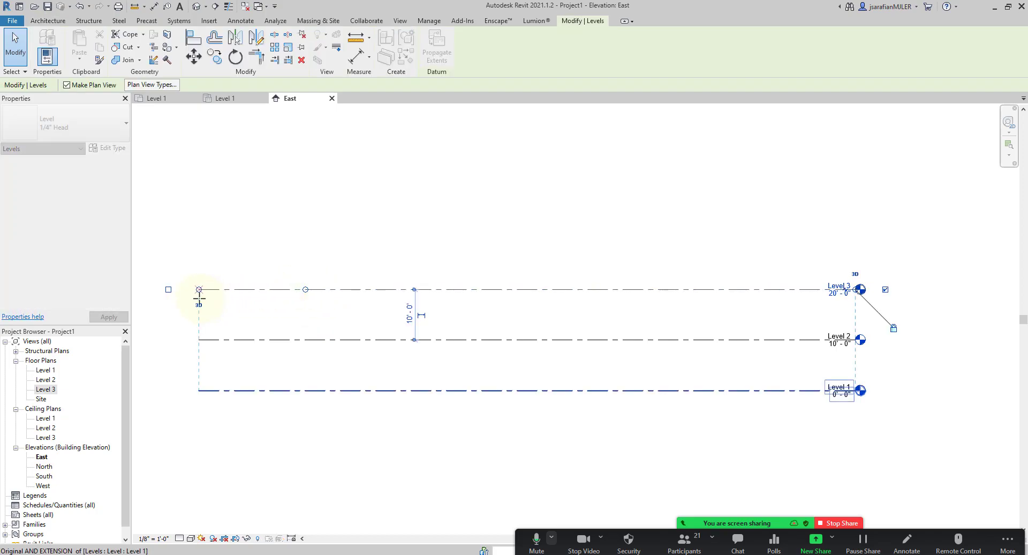
click(271, 245)
scroll(890, 305, up, 3)
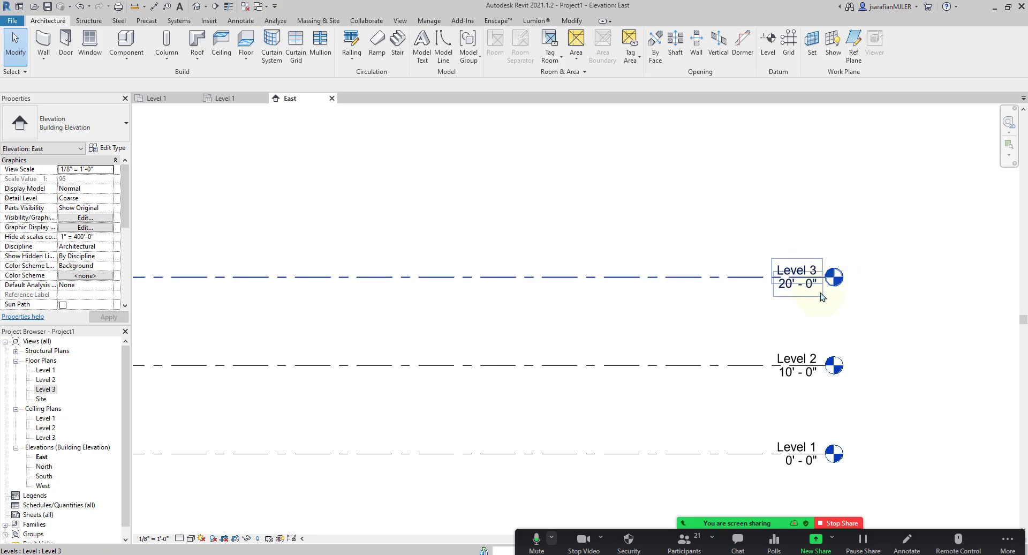
click(47, 370)
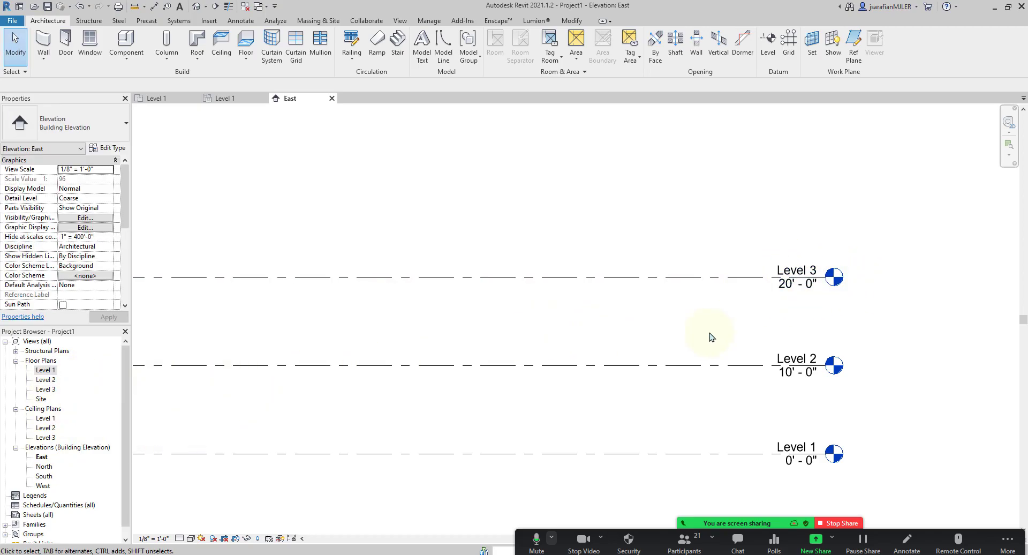
click(693, 276)
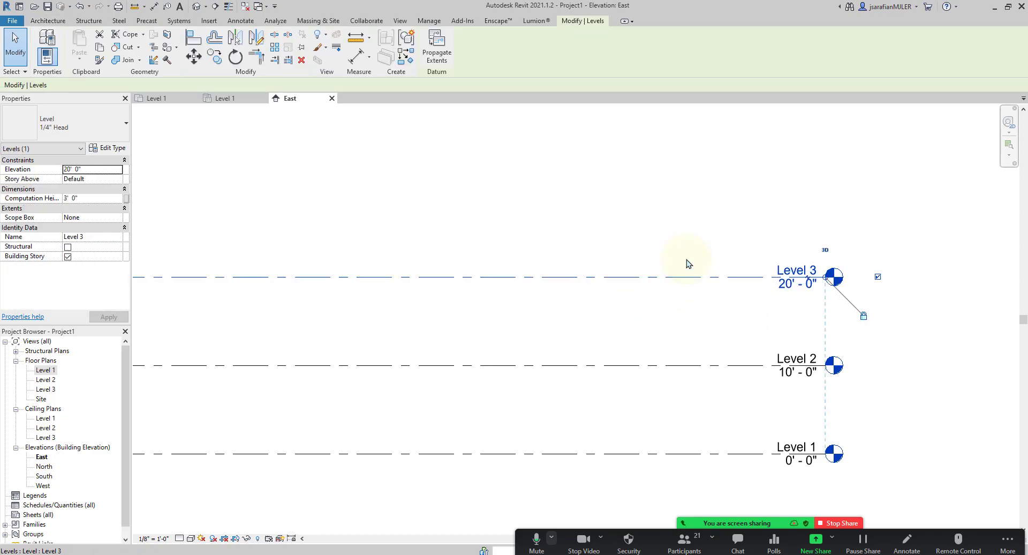
click(733, 232)
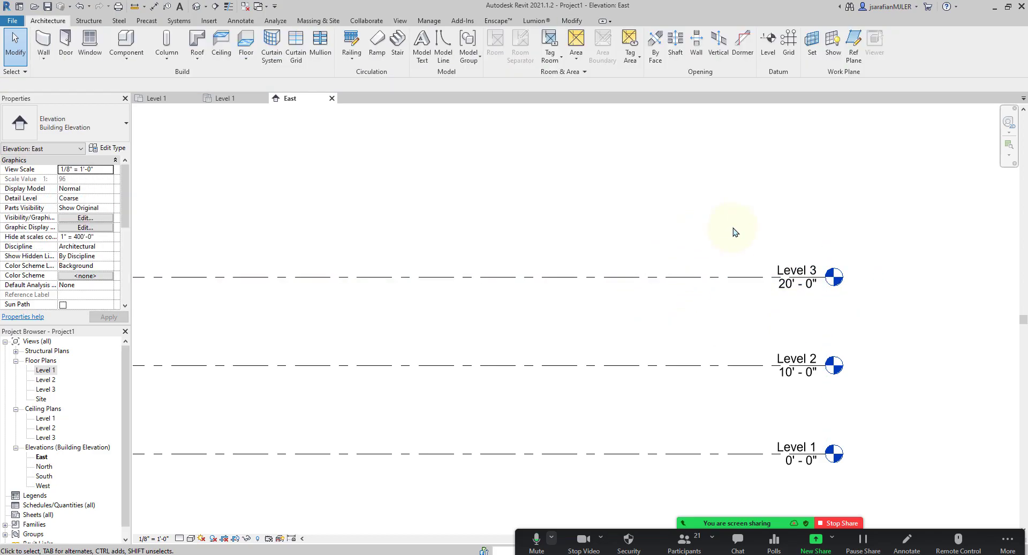
click(736, 273)
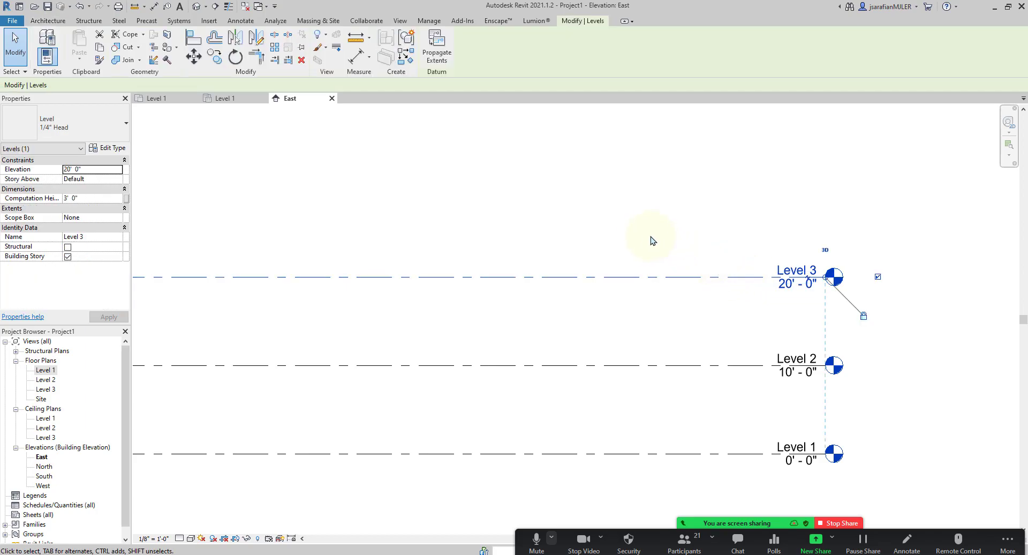
click(620, 236)
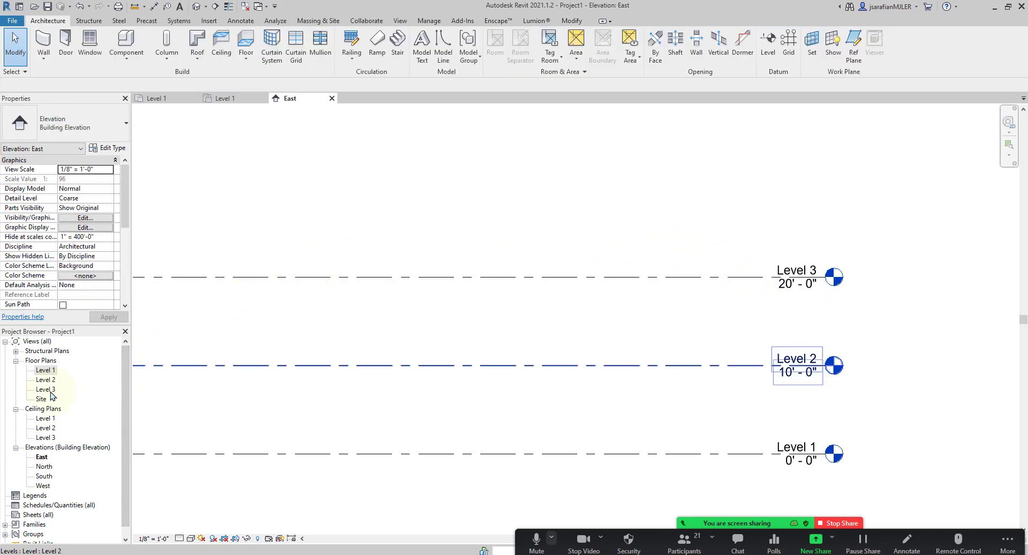
Review the Level 1 floor plan and the level lines in the East and North elevations
double_click(47, 370)
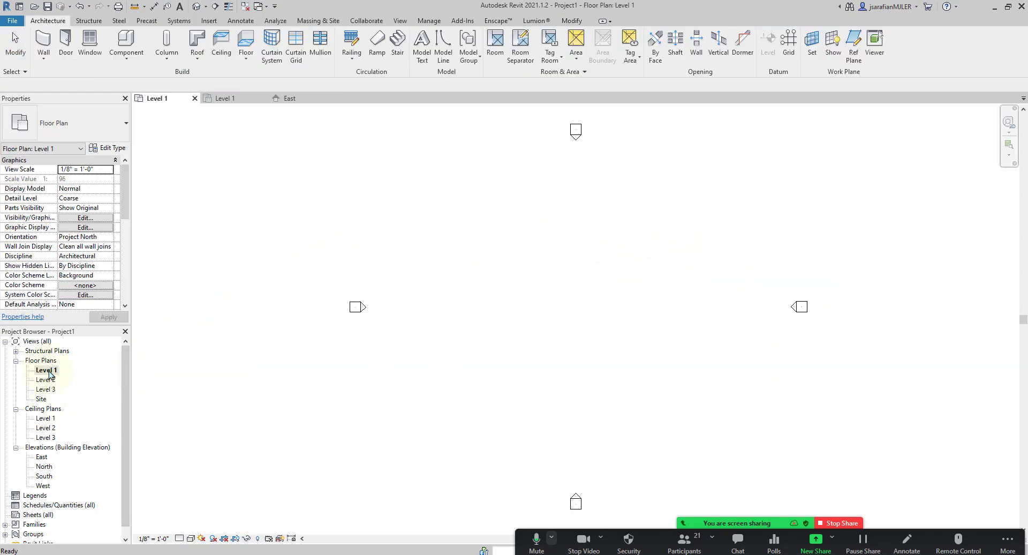
scroll(649, 268, up, 1)
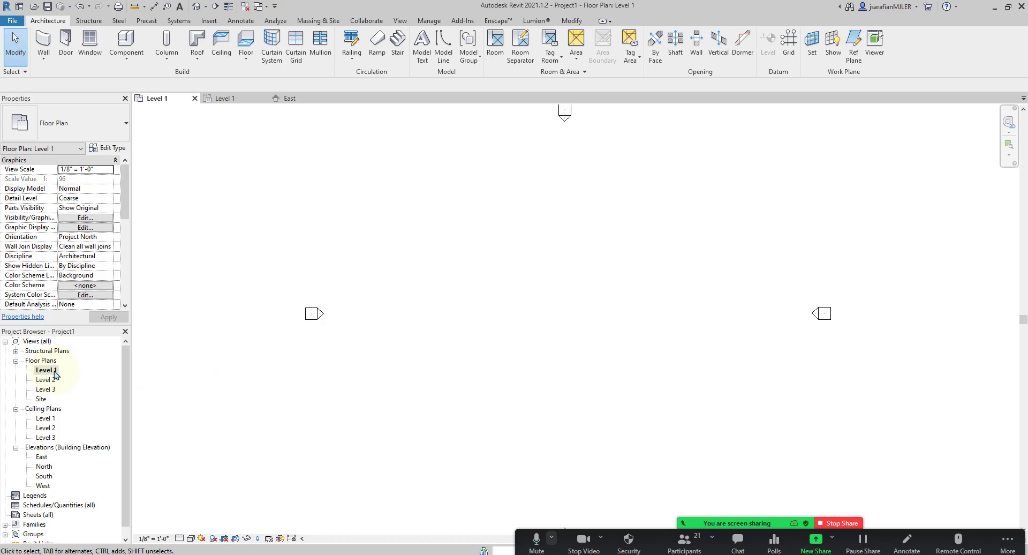
double_click(42, 457)
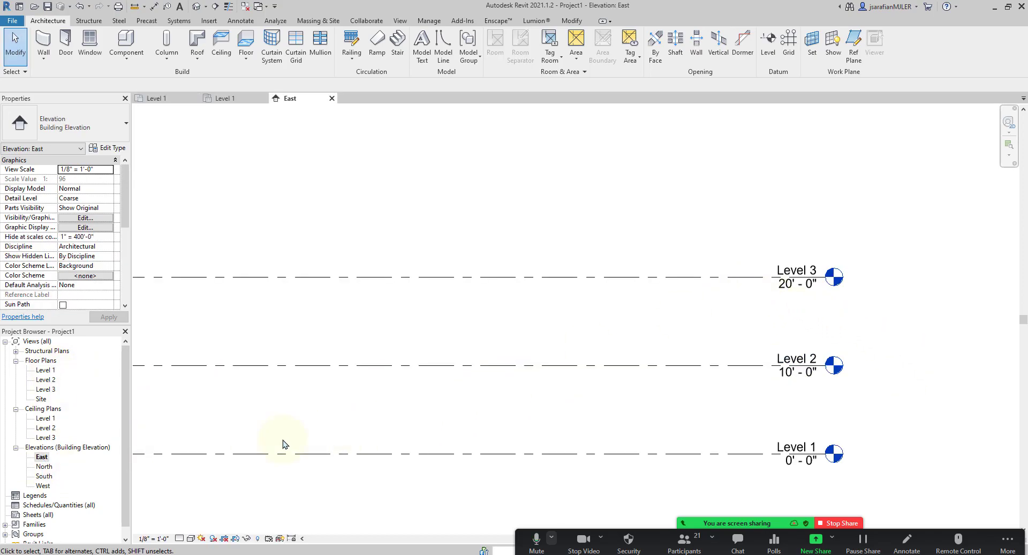
click(45, 468)
double_click(44, 468)
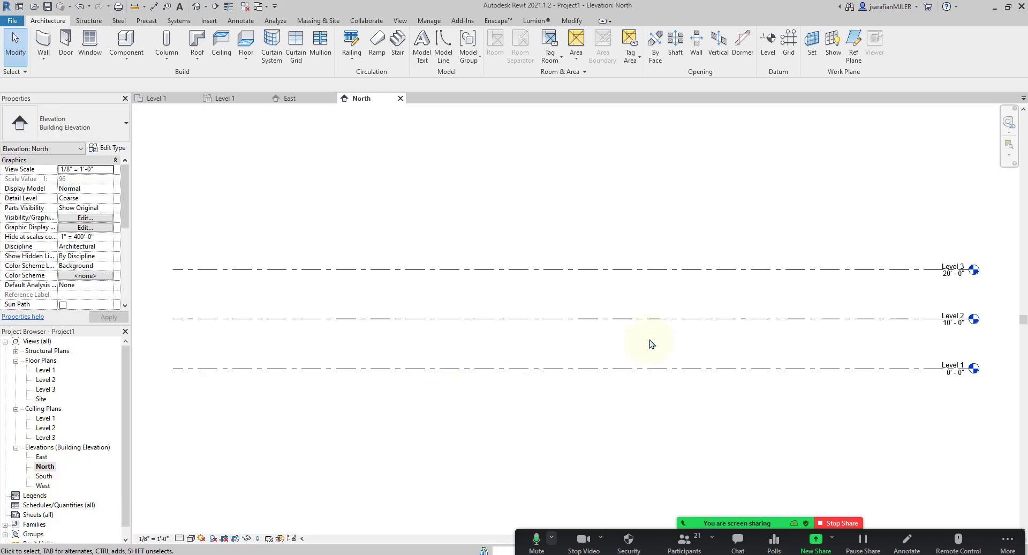
scroll(851, 318, up, 2)
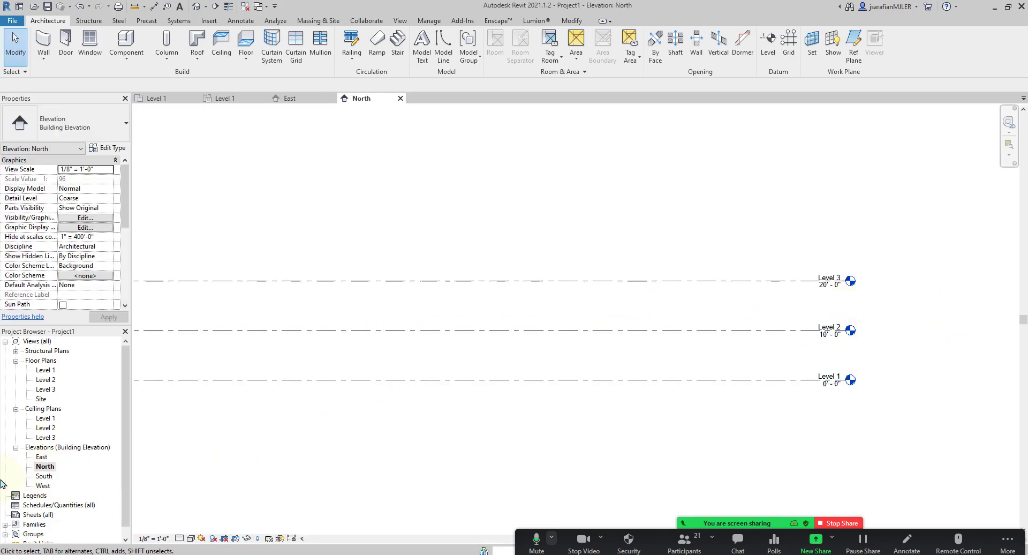
Open the South elevation and set Level 3's elevation to 15'
click(45, 477)
double_click(45, 476)
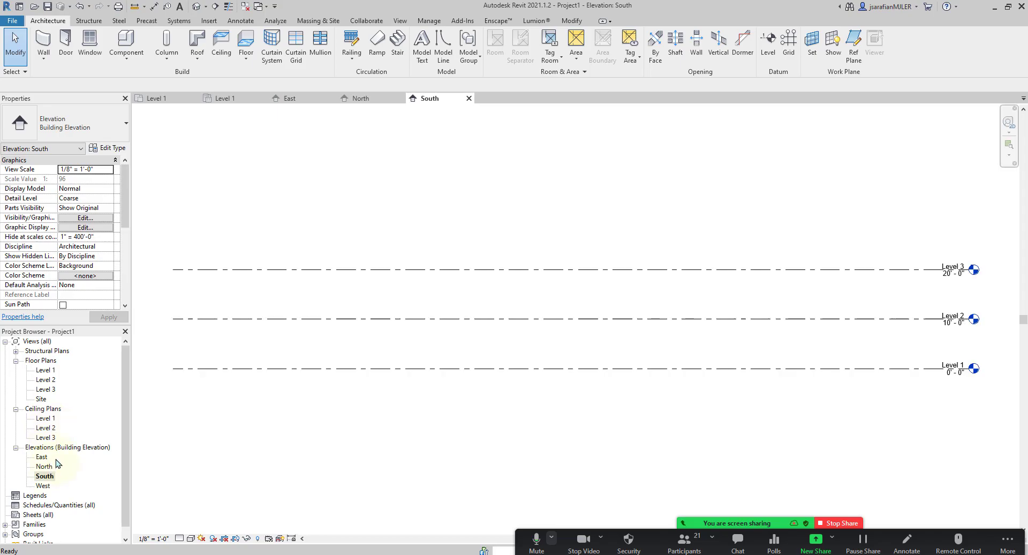
scroll(996, 316, up, 3)
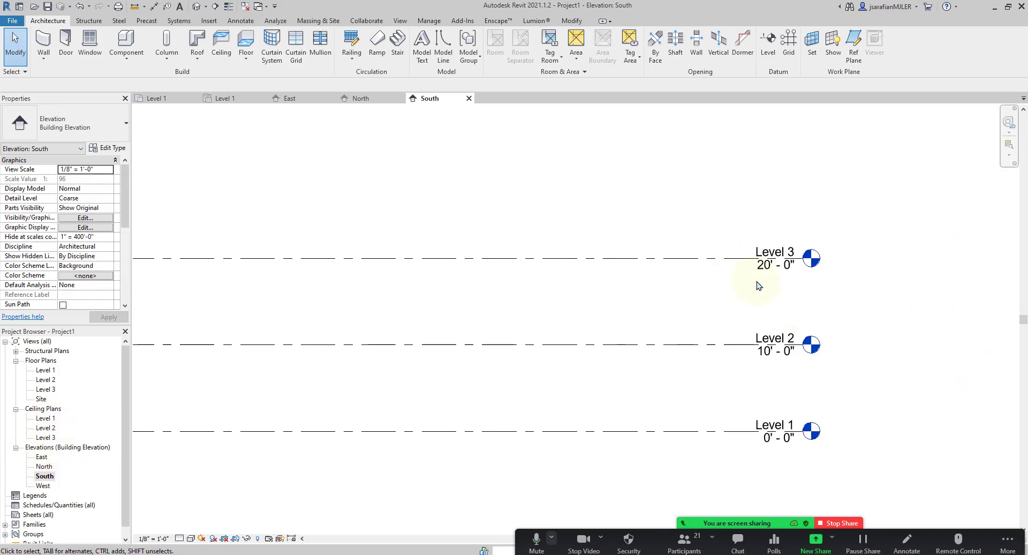
click(720, 262)
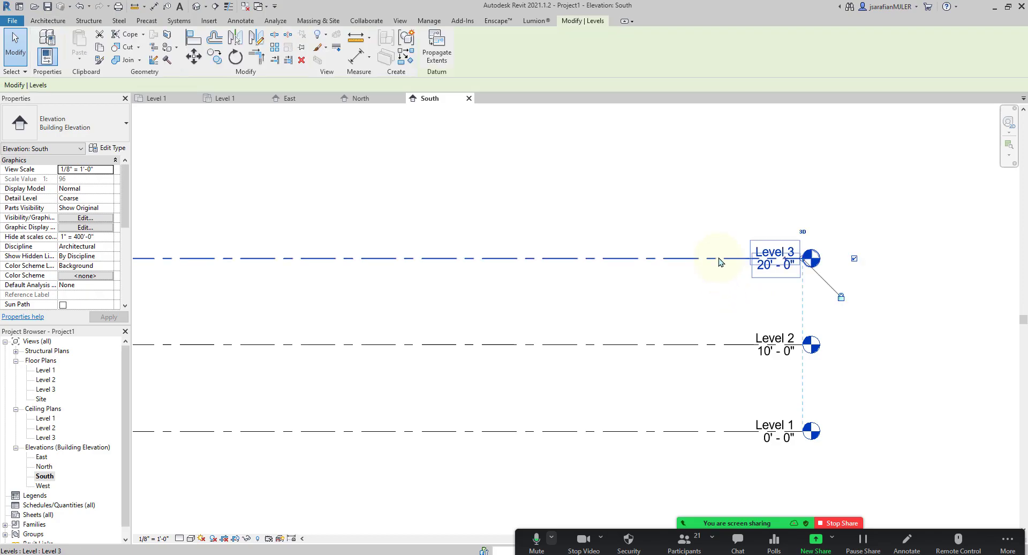
click(766, 267)
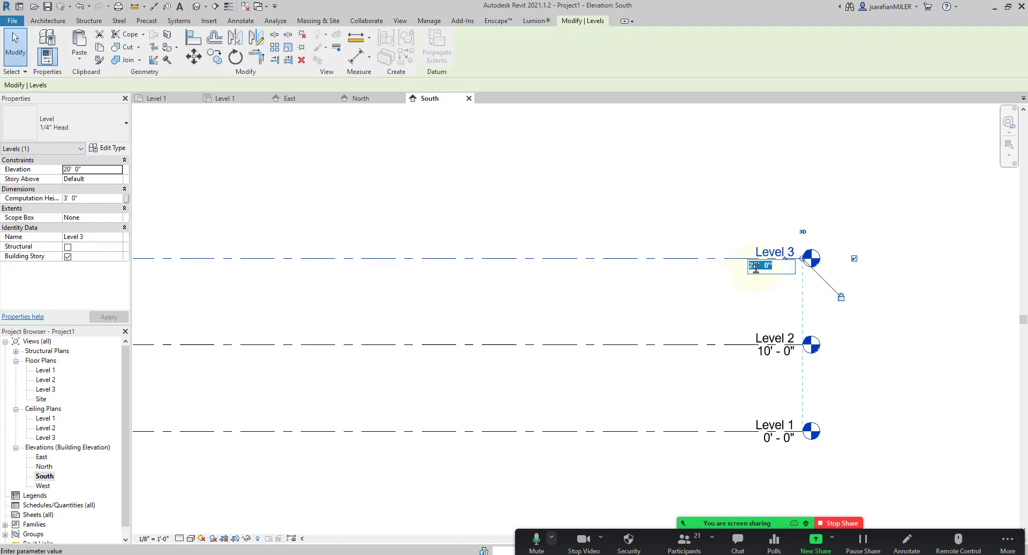
drag(756, 267, 739, 268)
text(15)
key(Return)
click(670, 248)
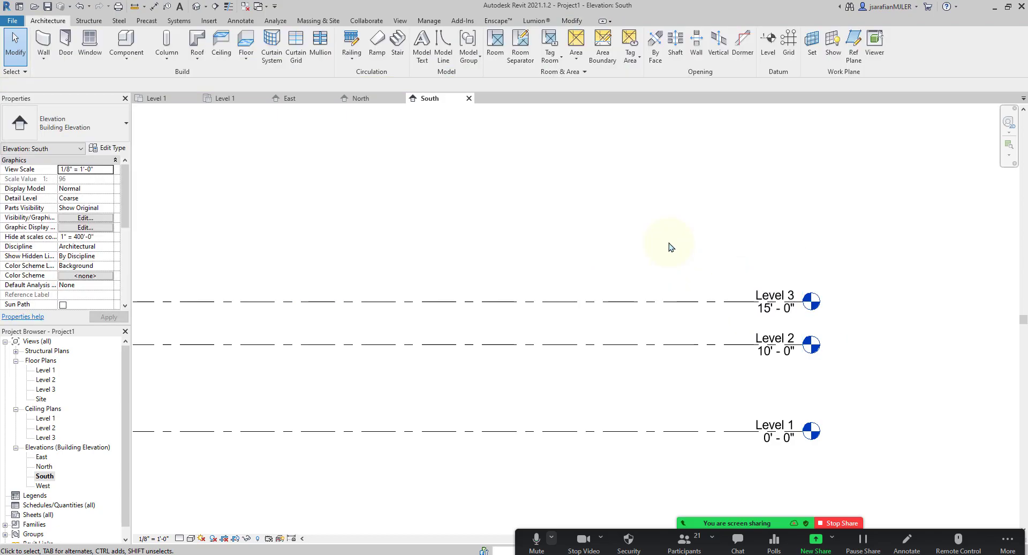
Rename Level 3 as T.O. ROOF in the South elevation without renaming the corresponding views
middle_drag(494, 389, 480, 360)
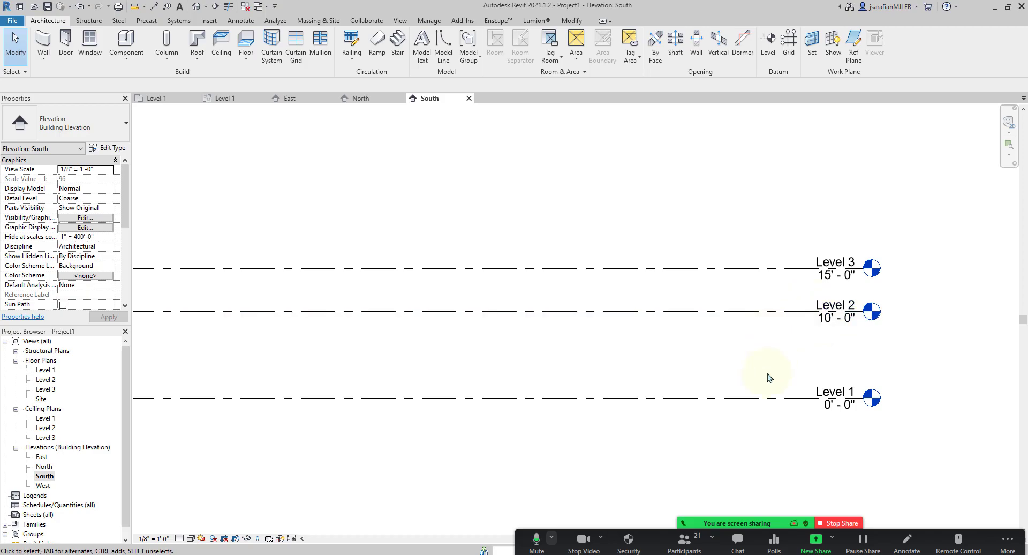
click(829, 262)
click(833, 262)
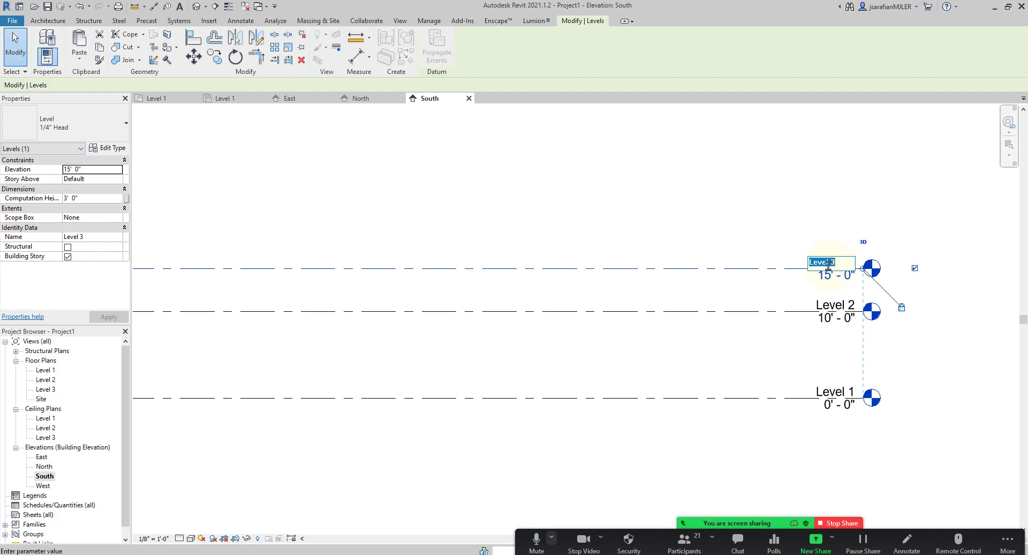
text(t)
click(772, 188)
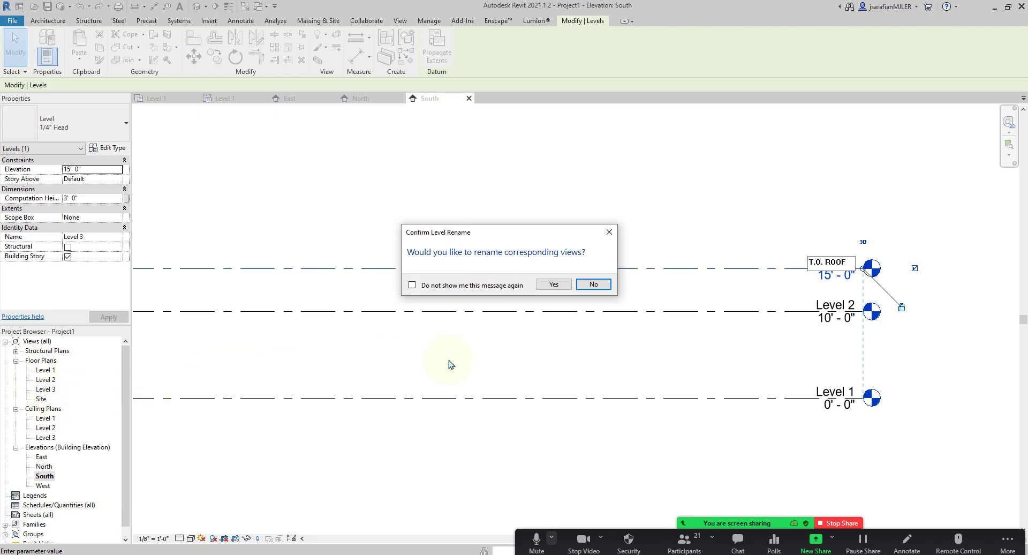
click(593, 285)
click(760, 219)
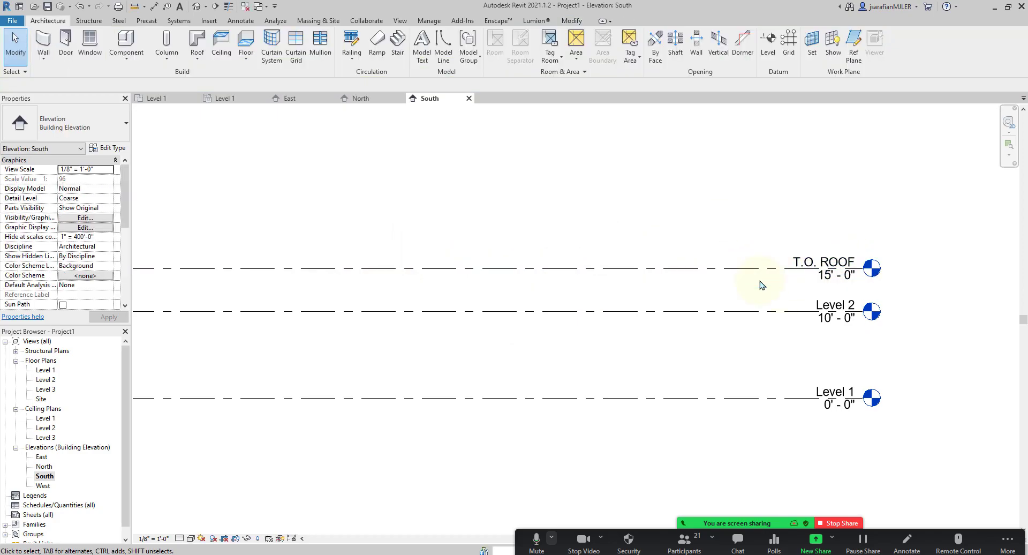
Open the Level 3 floor plan and rename that view as ROOF PLAN
middle_drag(395, 325, 463, 307)
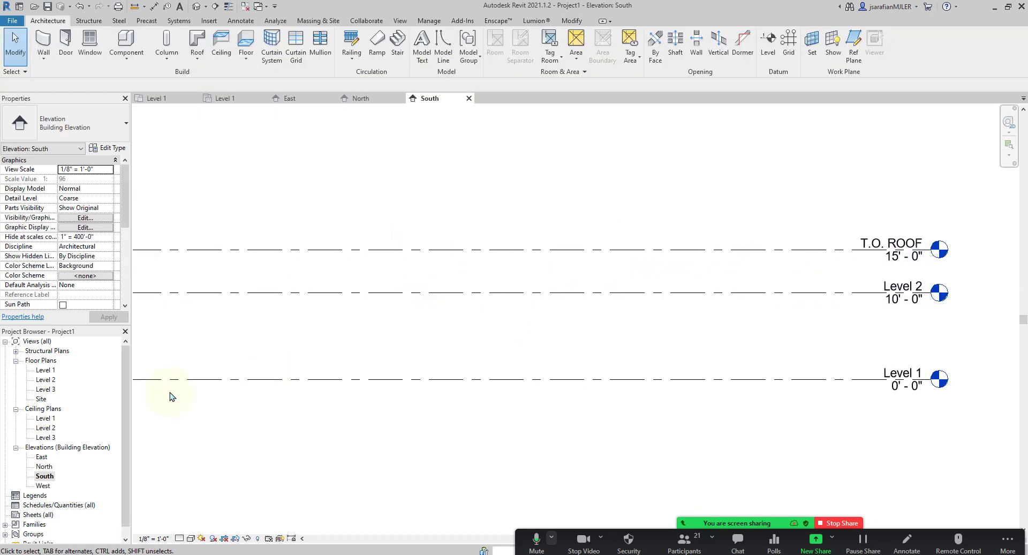
click(52, 393)
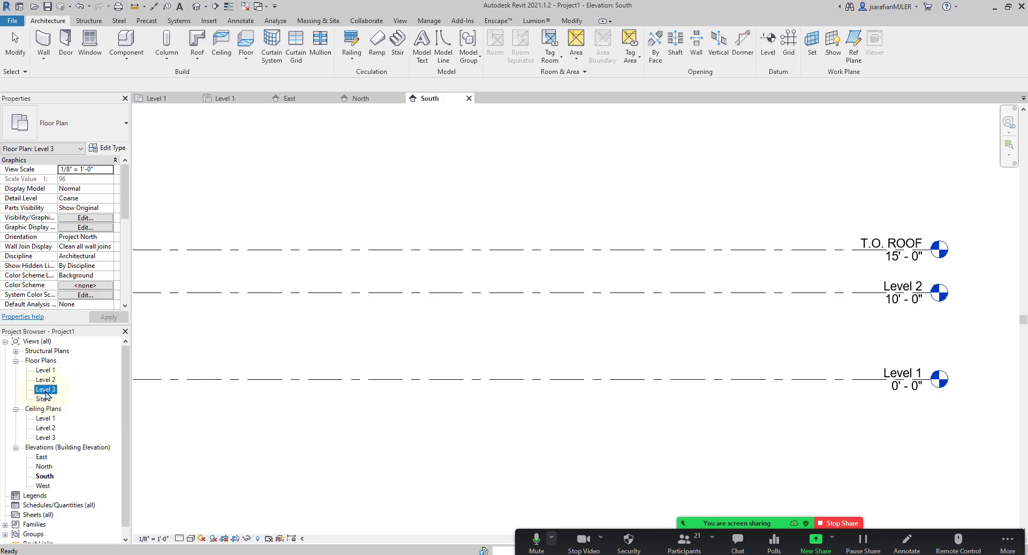
double_click(46, 390)
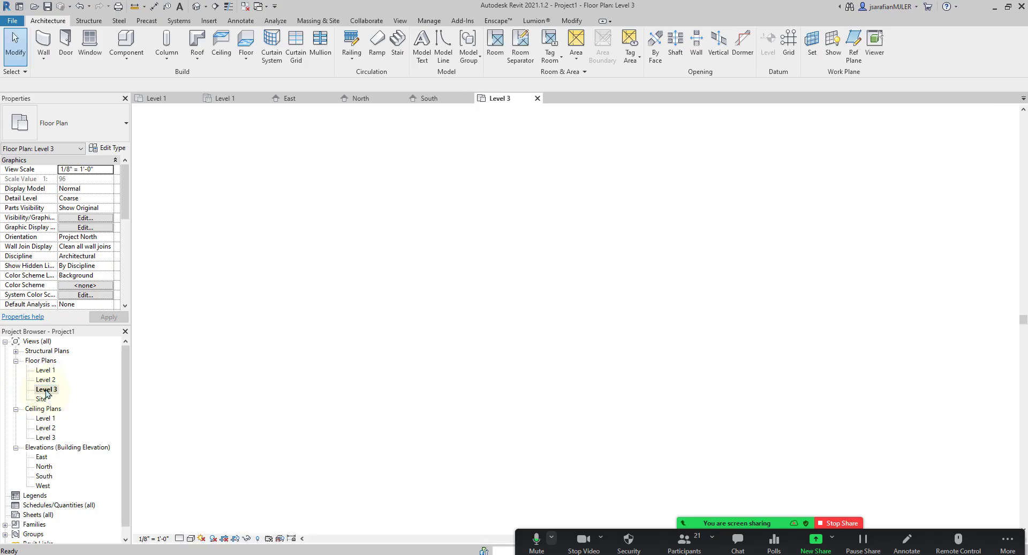
right_click(48, 394)
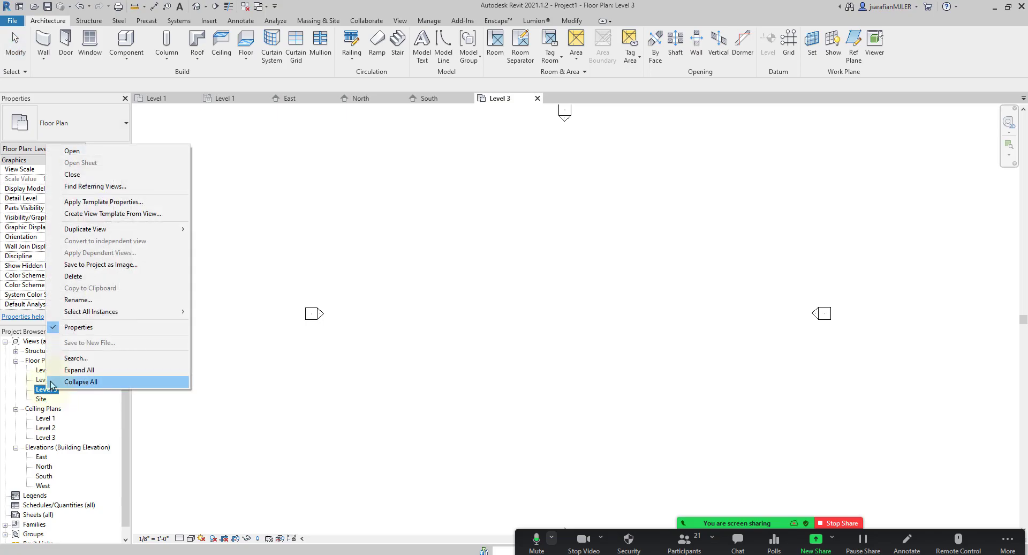
click(39, 390)
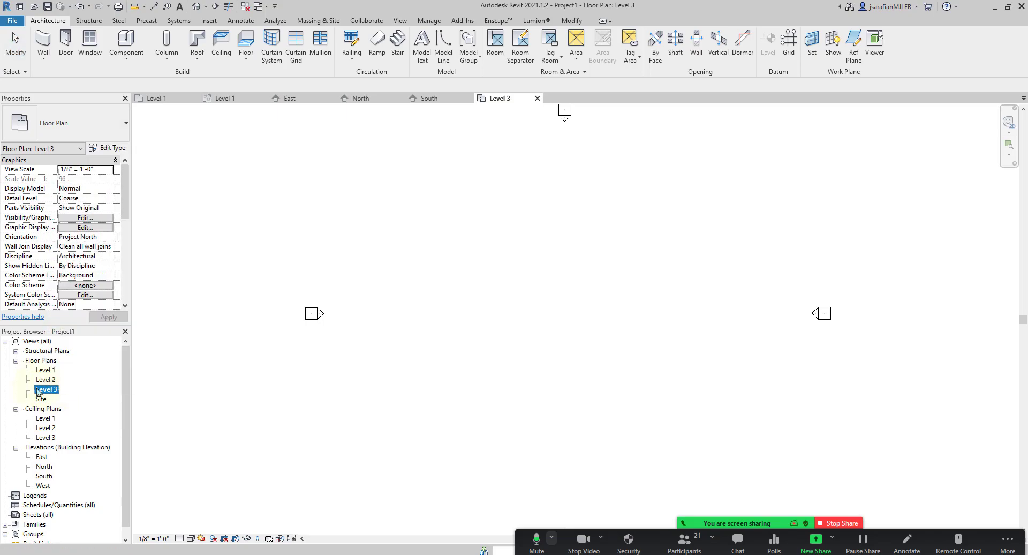
right_click(40, 389)
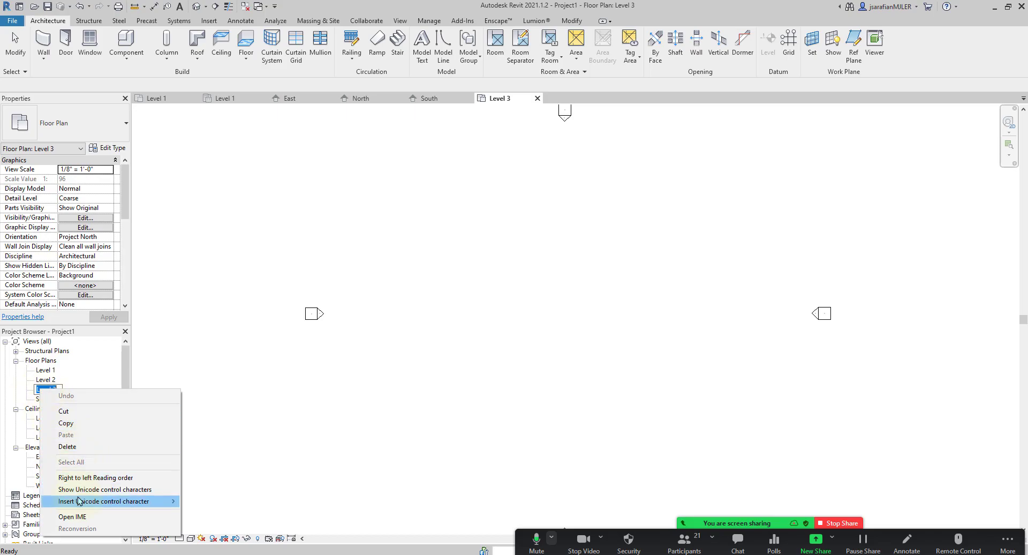
click(45, 389)
drag(60, 390, 26, 389)
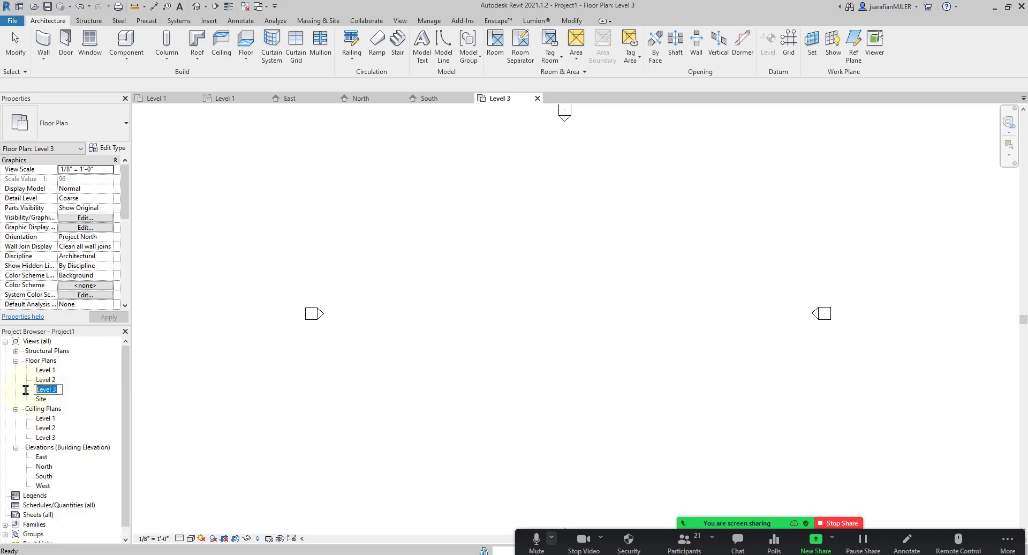
text(ROOF PLAN)
click(55, 380)
Open the Level 1 floor plan and rename it as FLOOR PLAN without renaming the corresponding level and views
double_click(51, 370)
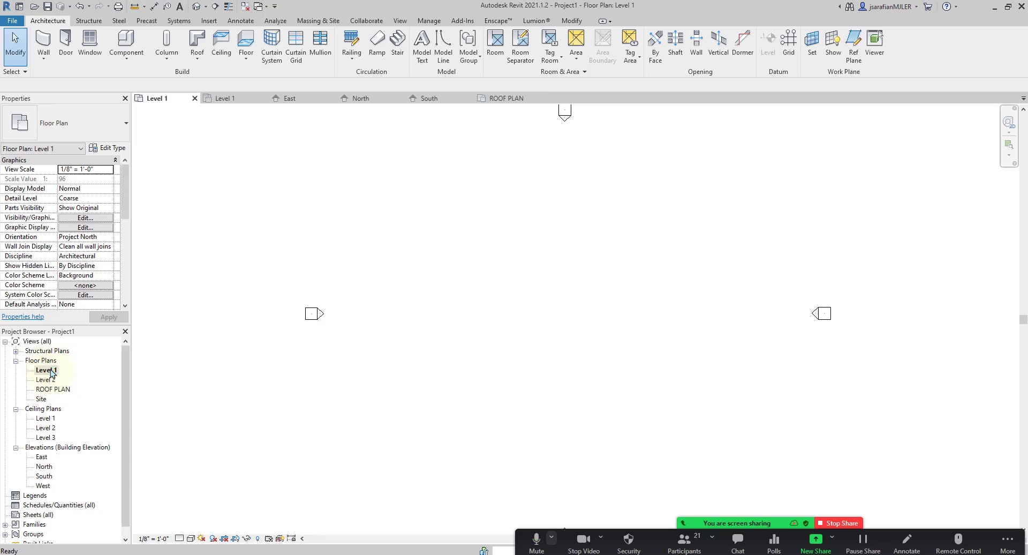
right_click(52, 370)
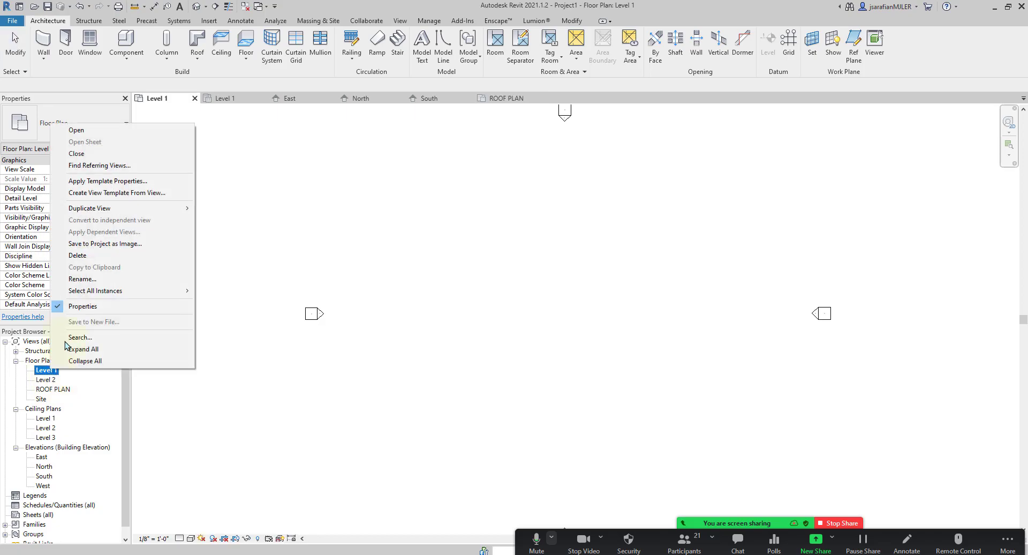
click(80, 279)
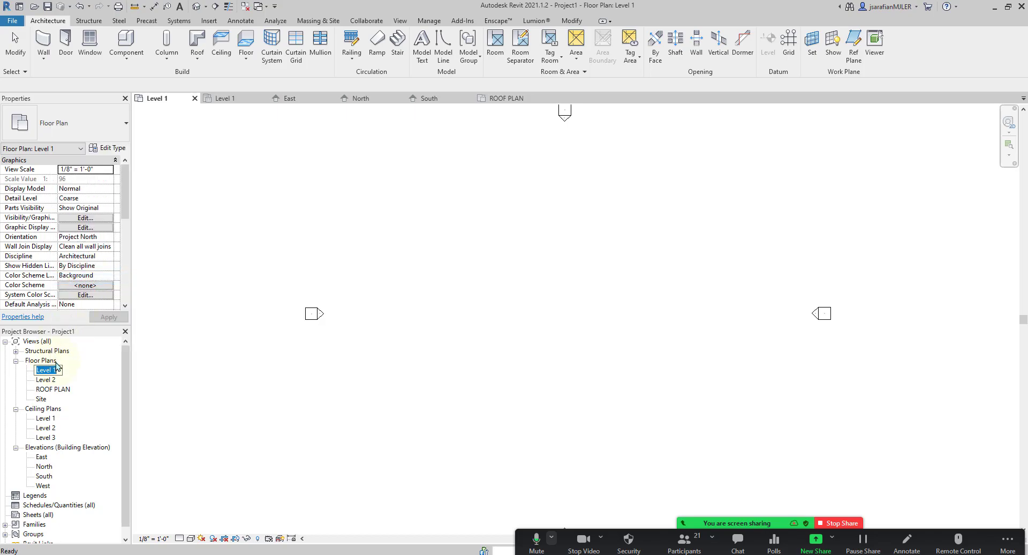
text(FLOOR PLAN)
click(50, 380)
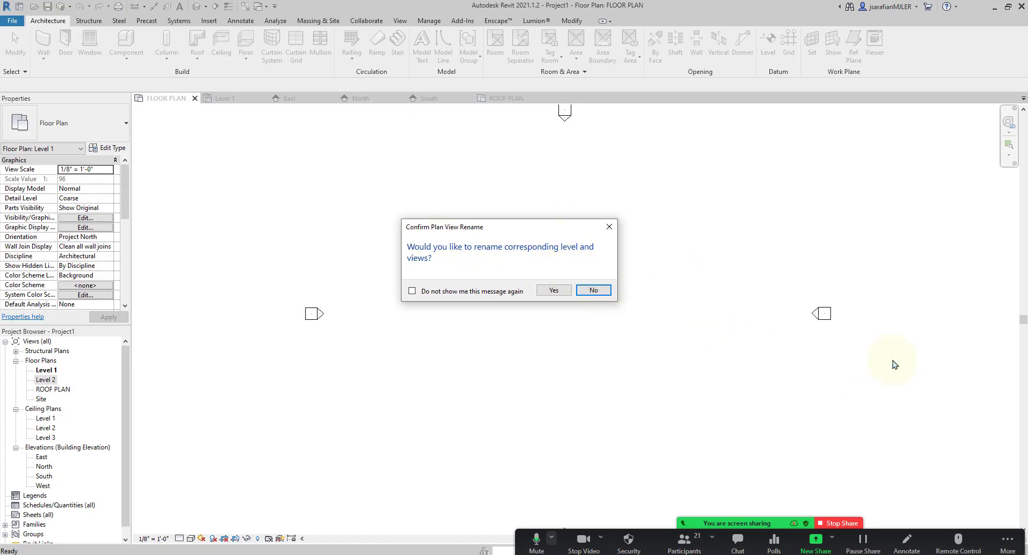
click(589, 292)
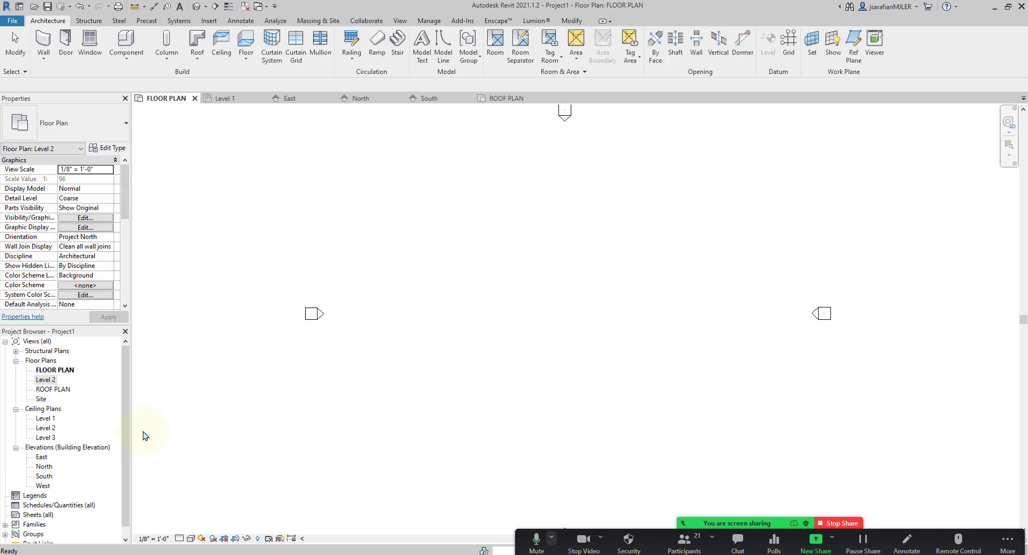
right_click(48, 380)
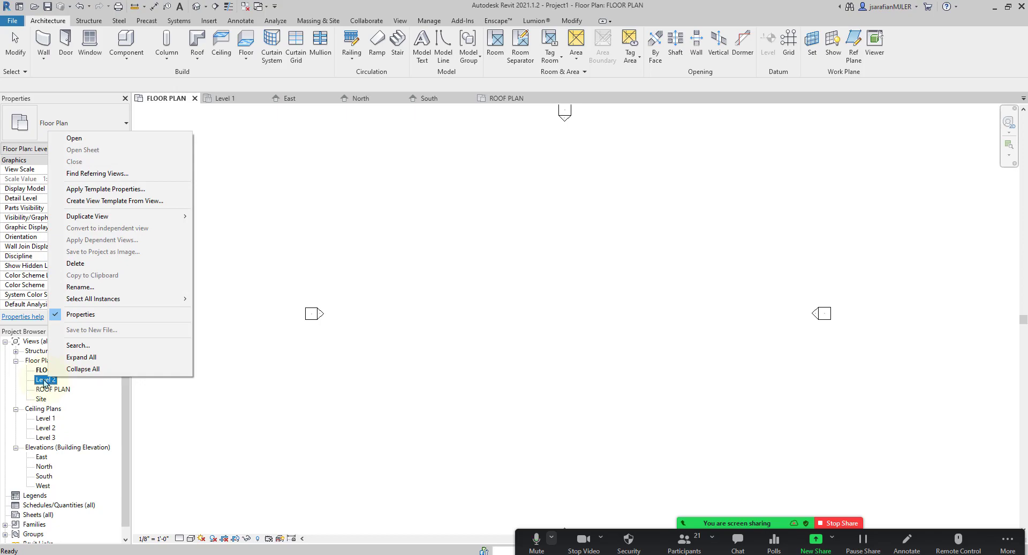
click(47, 380)
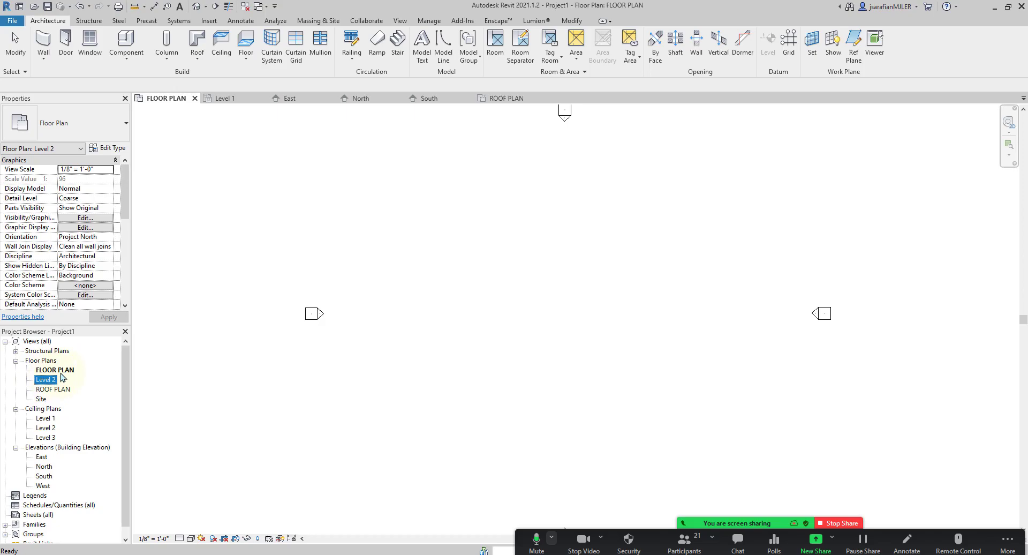
click(70, 370)
click(60, 389)
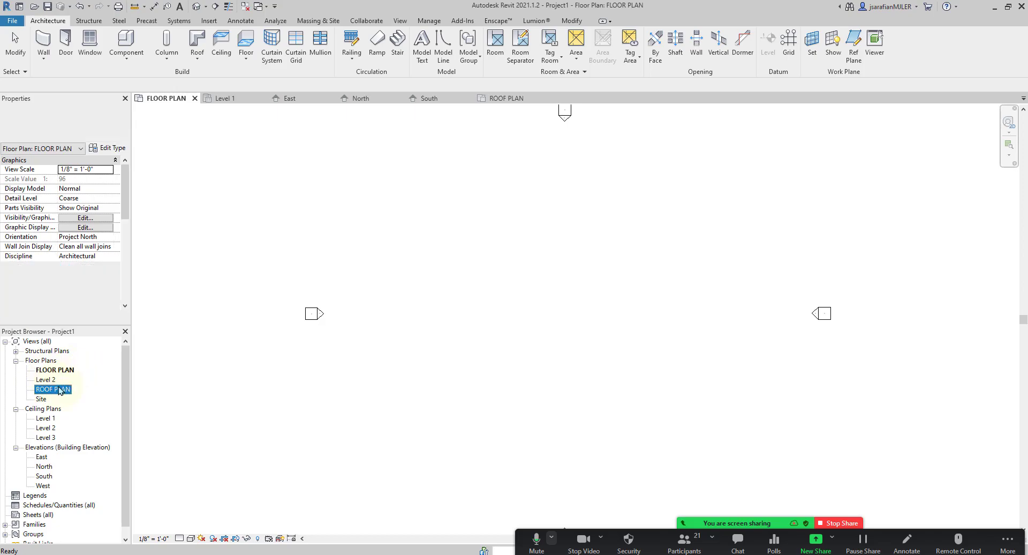
In the FLOOR PLAN view, start a Generic - 8" wall and set its height to reach Level 2
double_click(53, 370)
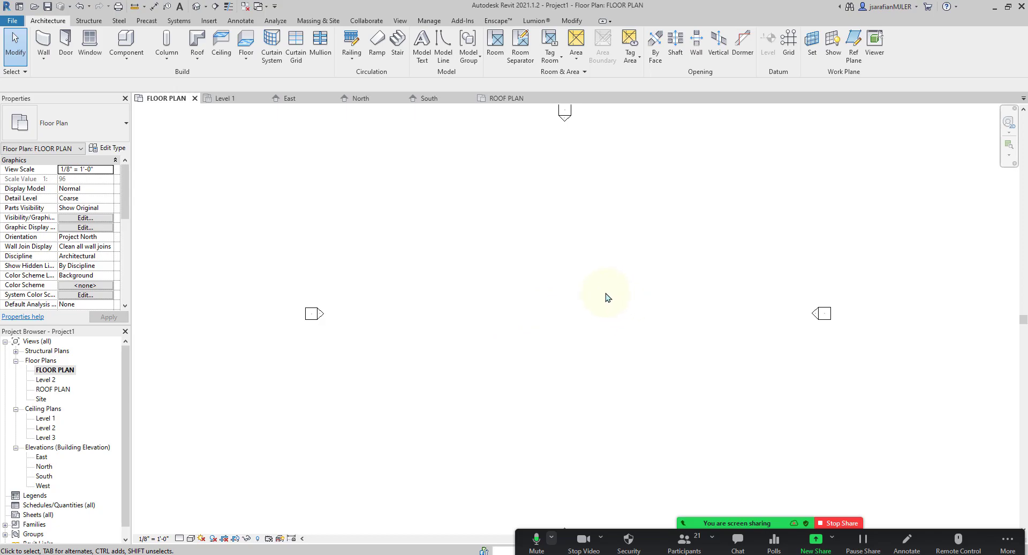
middle_drag(474, 309, 522, 319)
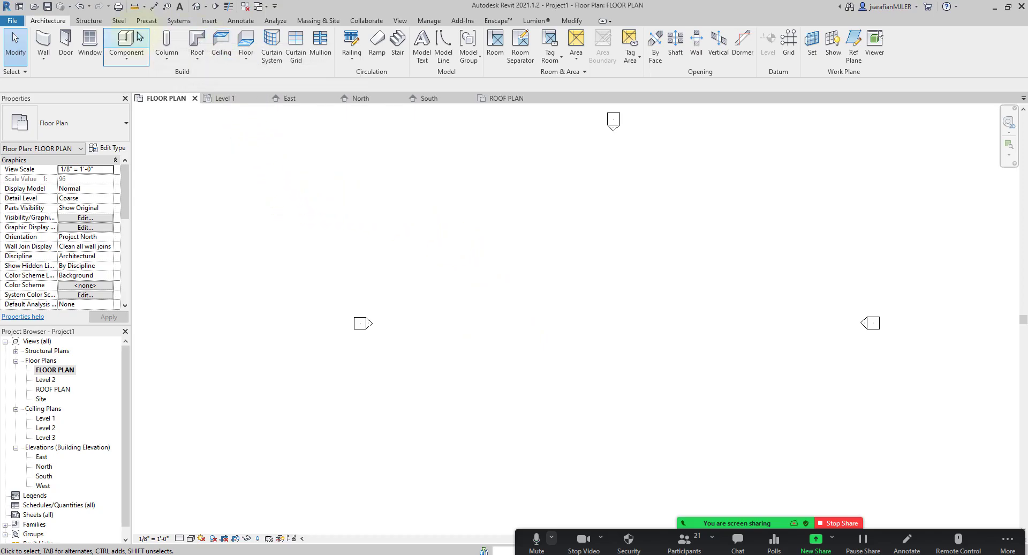
click(43, 40)
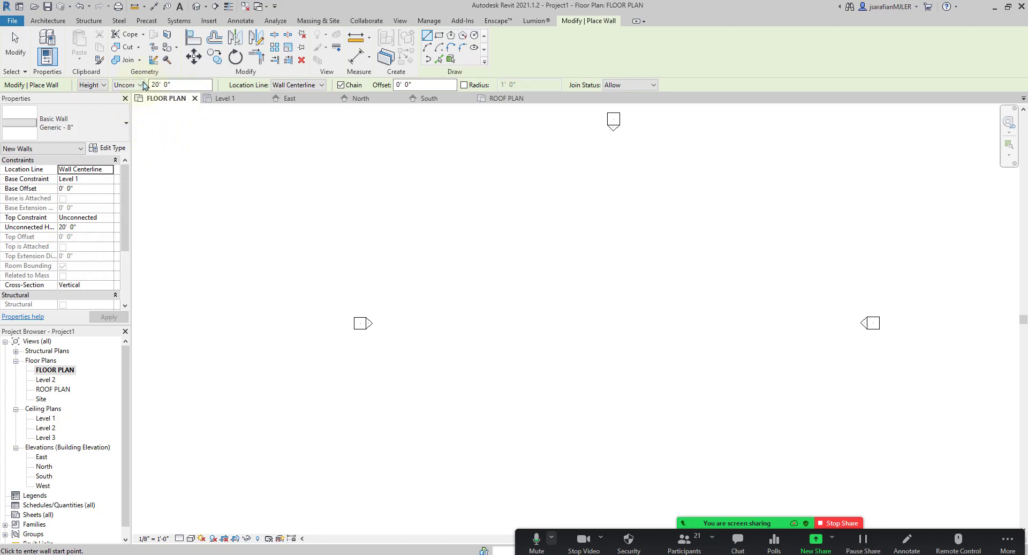
click(143, 84)
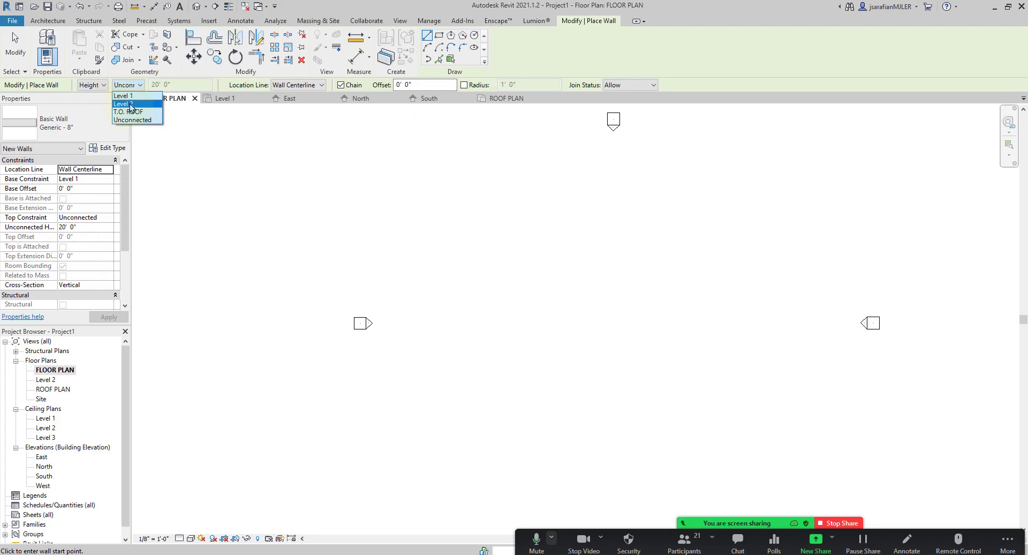
click(130, 104)
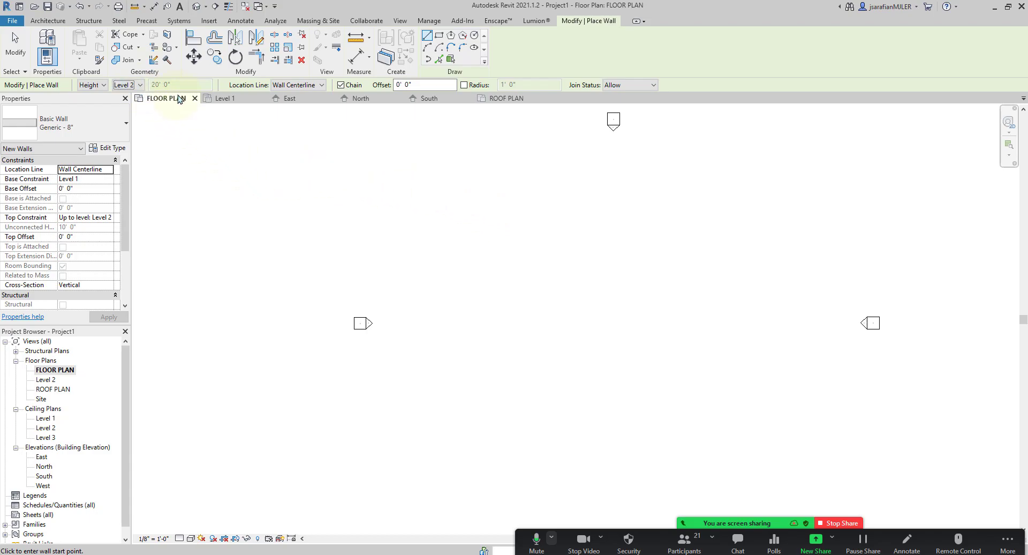
Try the Unconnected height option for the new wall, and return its height constraint to Level 2
click(137, 85)
click(124, 128)
mouse_move(172, 85)
mouse_down()
mouse_move(152, 85)
mouse_move(168, 84)
mouse_up()
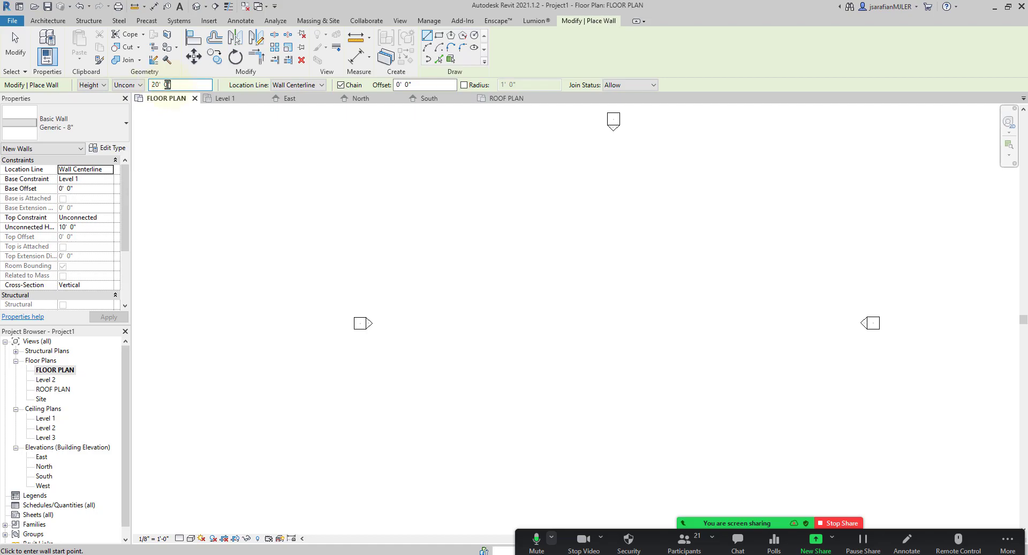
click(128, 84)
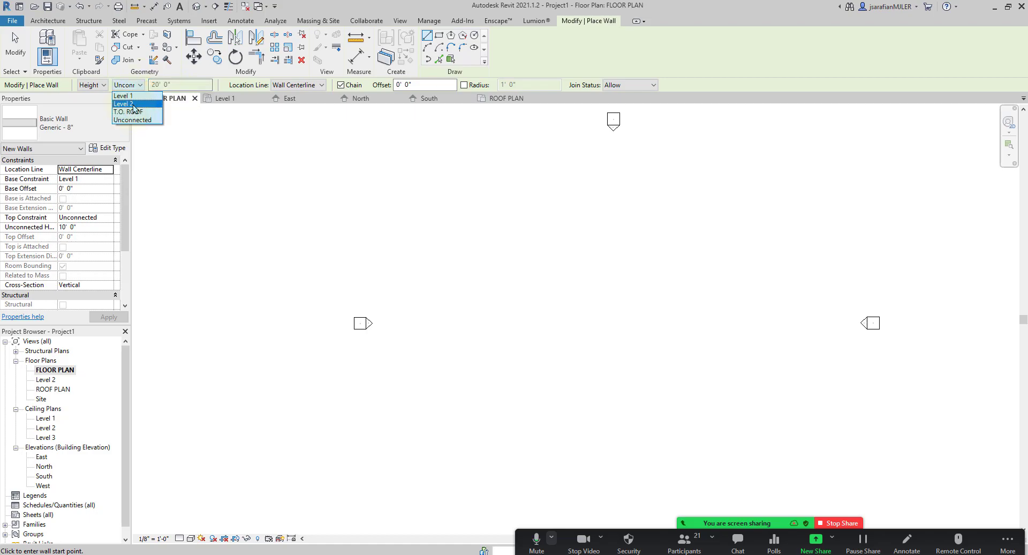
click(129, 104)
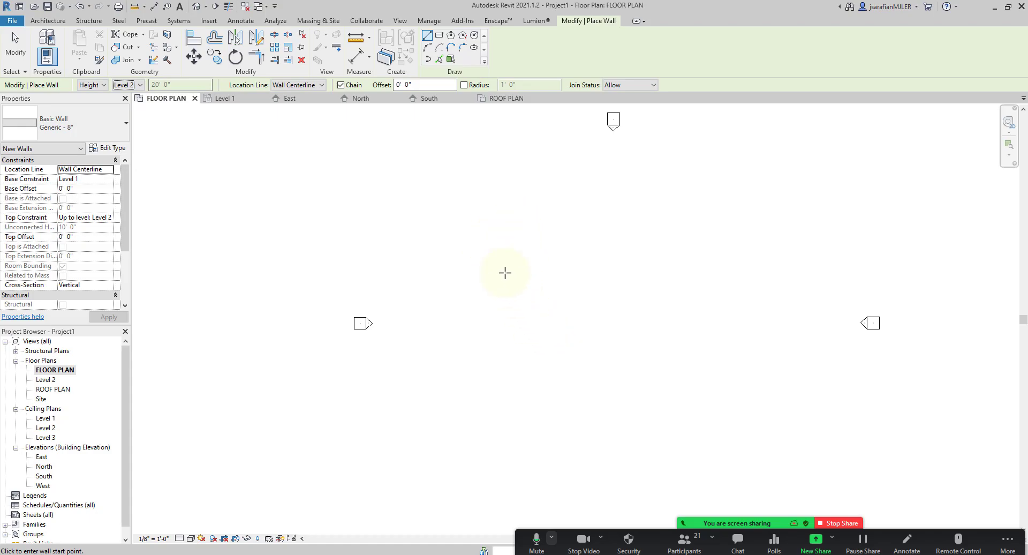
Draw a 30' vertical wall downward from a start point between the elevation markers
click(528, 268)
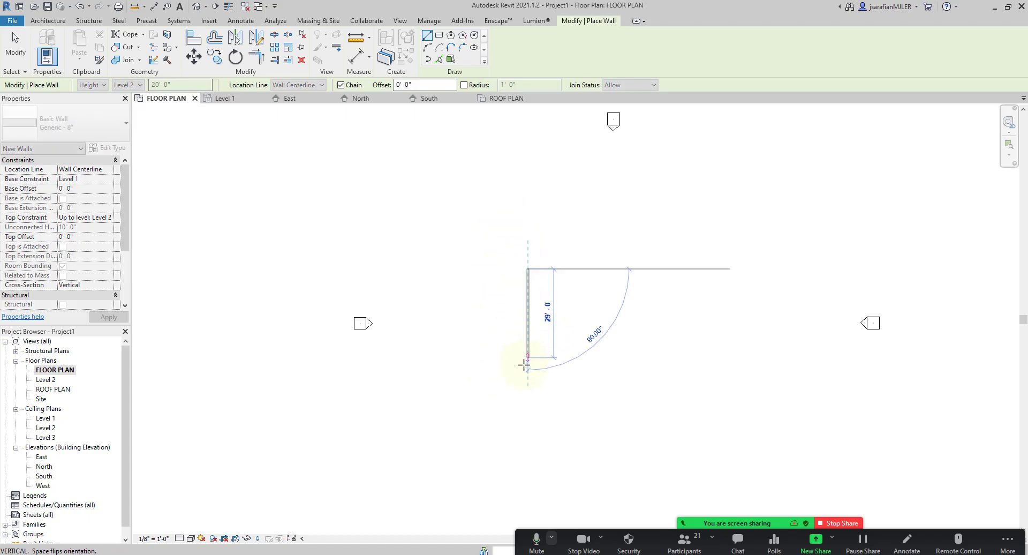
scroll(527, 382, up, 2)
scroll(527, 383, up, 1)
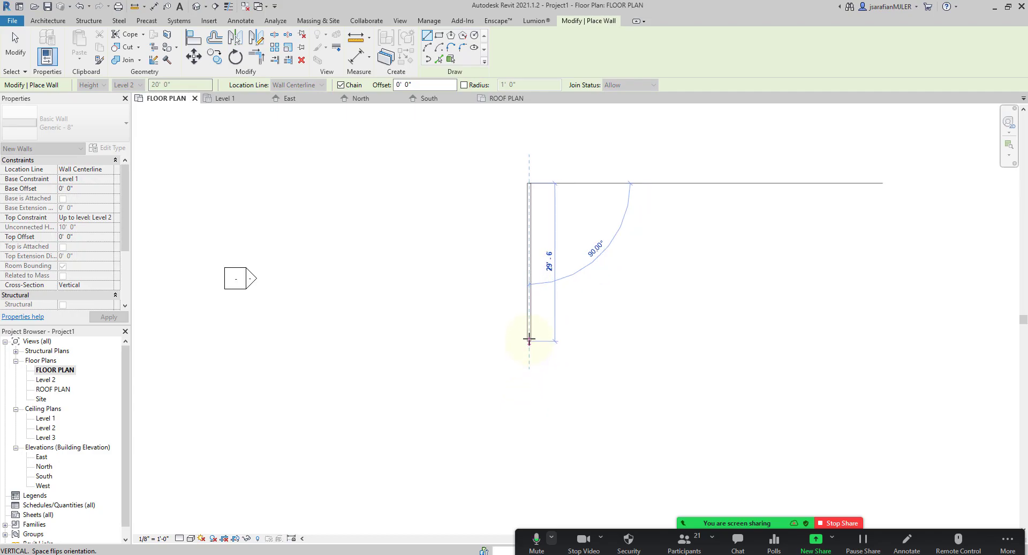
text(30)
key(Return)
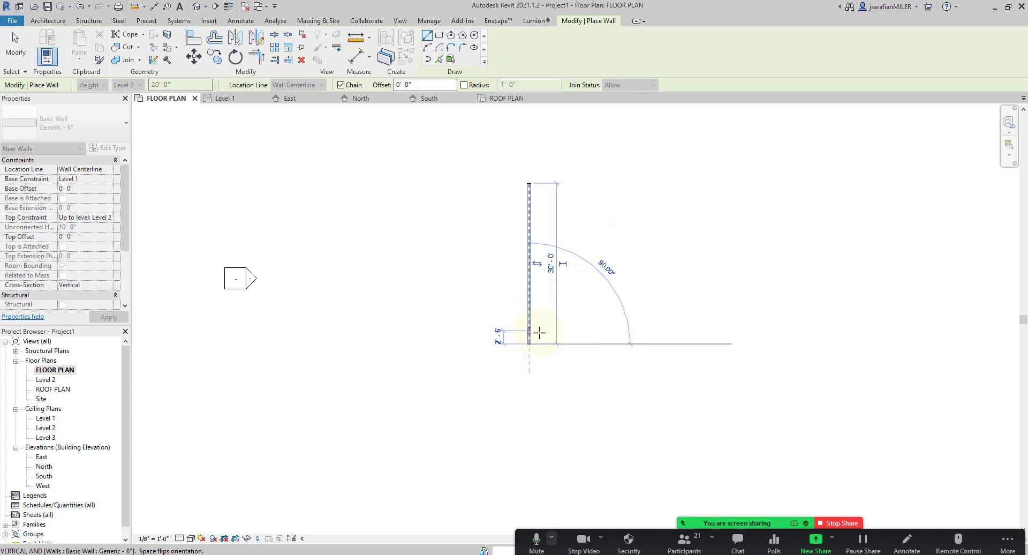
Continue the chain with a 25' horizontal wall running east from the first wall's lower end
scroll(406, 321, down, 2)
scroll(575, 284, up, 3)
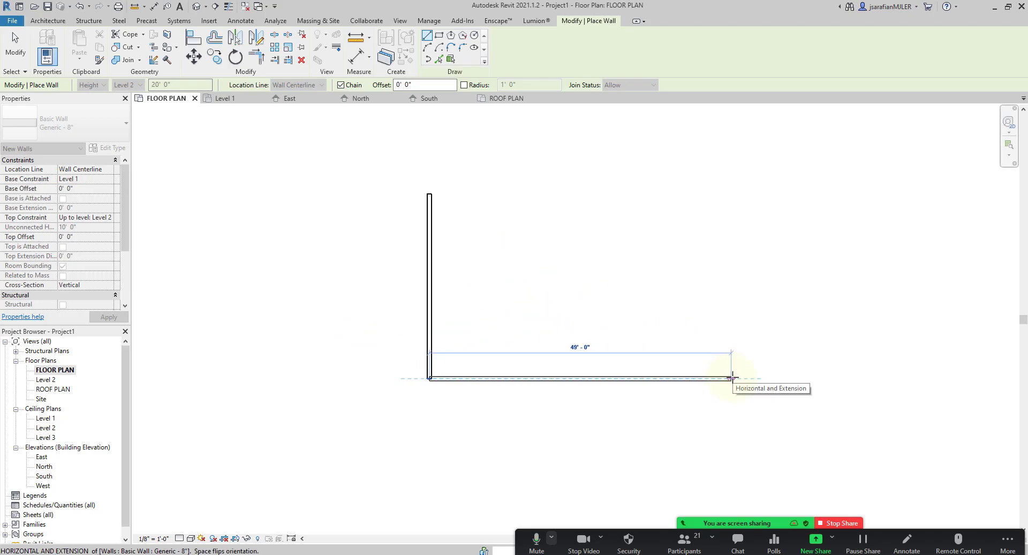
text(25)
key(Return)
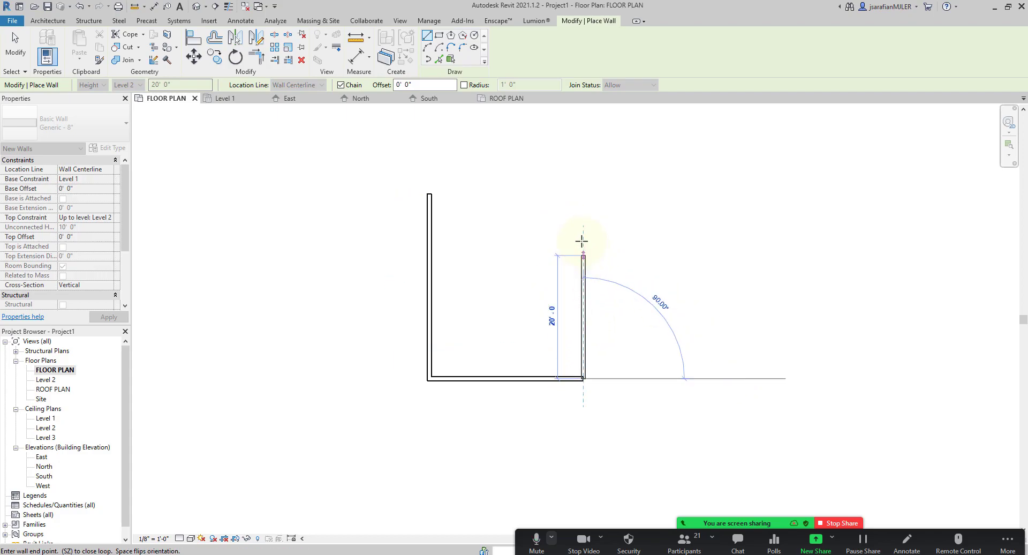
Try to continue the chain with an east wall up to the height of the first wall's upper end
scroll(585, 160, up, 2)
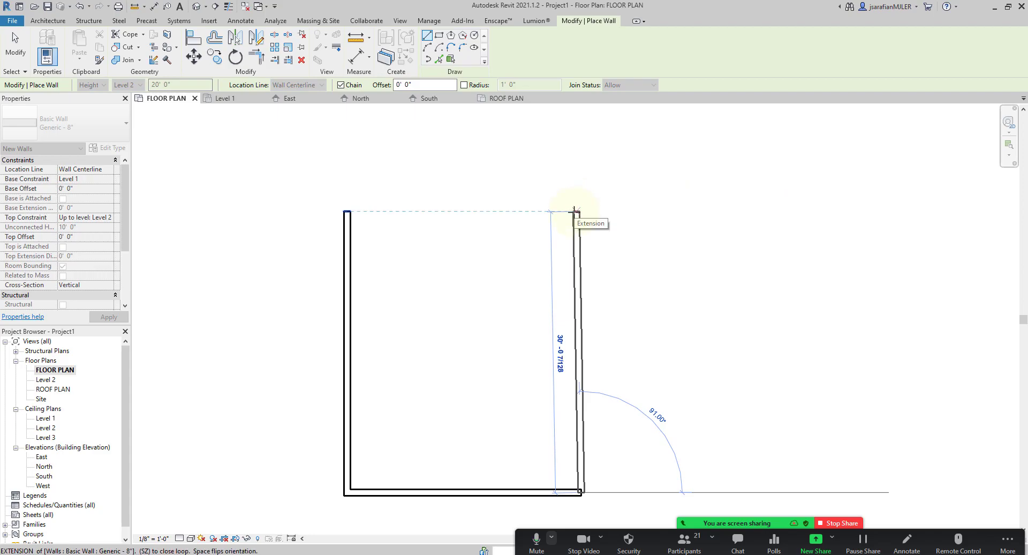
click(573, 210)
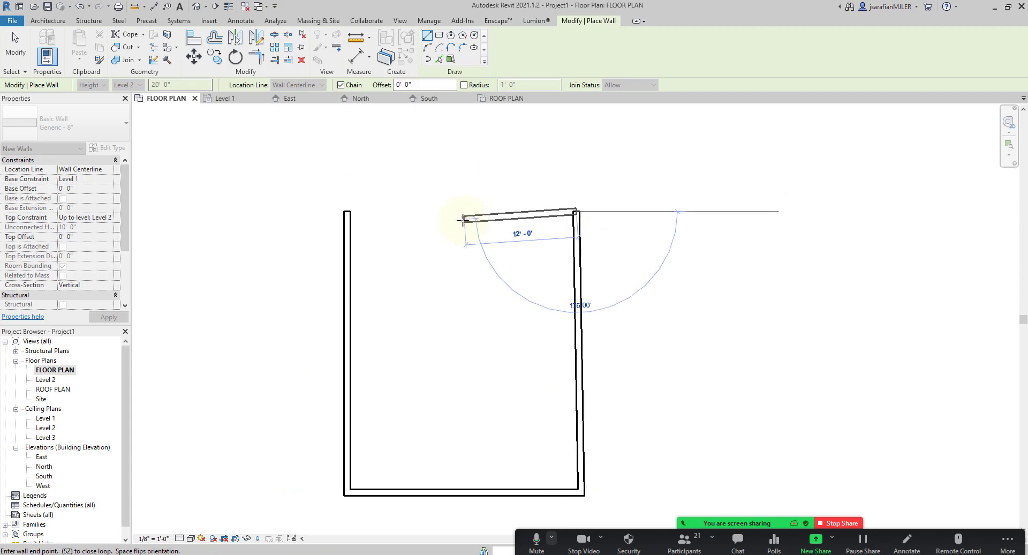
key(Escape)
key(ctrl+z)
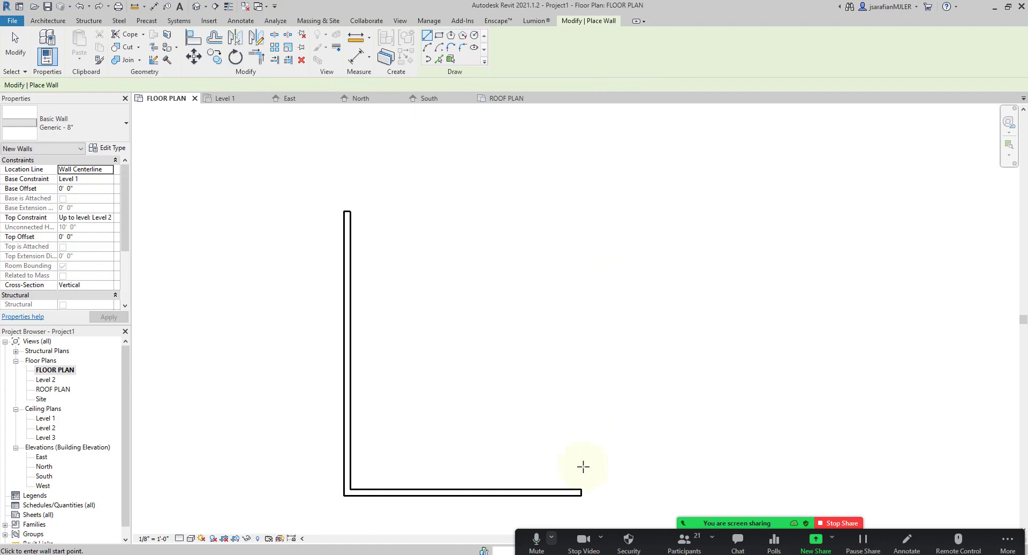
Draw a 30' vertical wall up from the open end of the 25' wall and close the rectangle at the first wall's upper end
click(581, 492)
scroll(587, 497, up, 2)
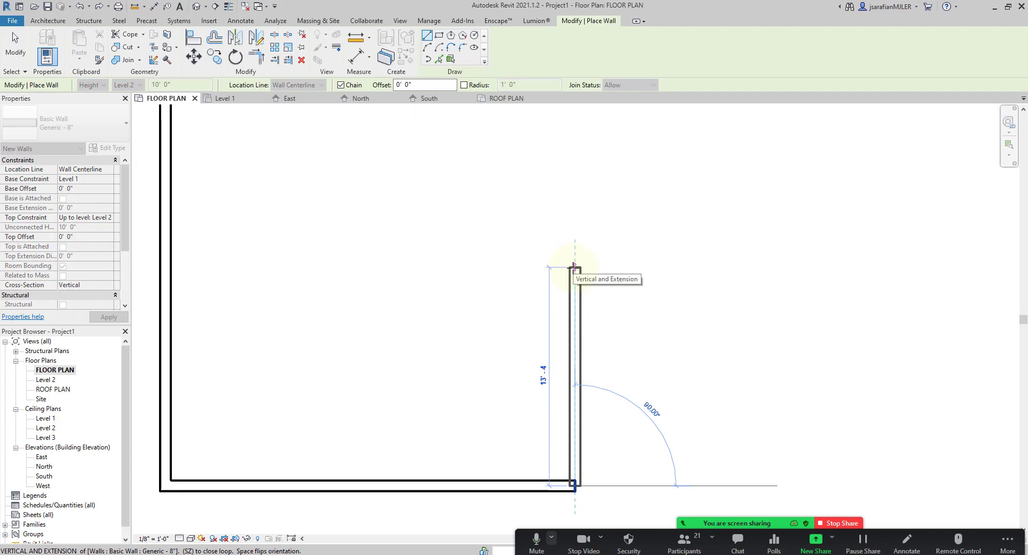
text(30)
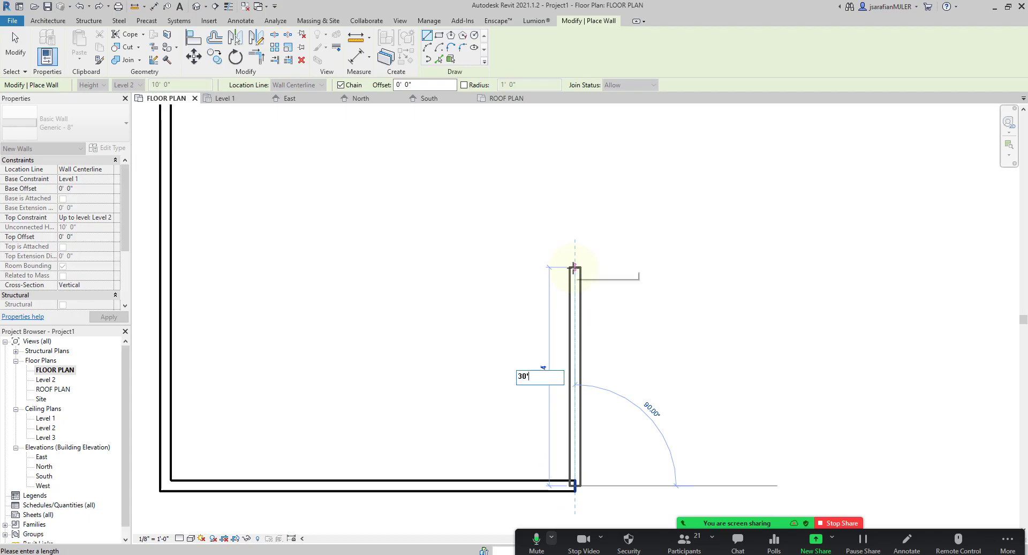
key(Return)
scroll(615, 424, down, 2)
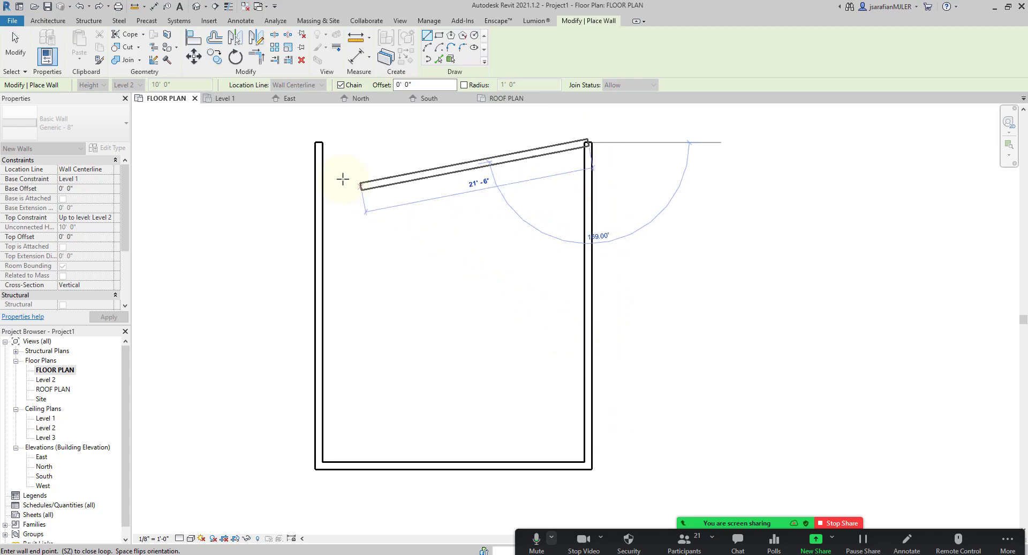
click(318, 142)
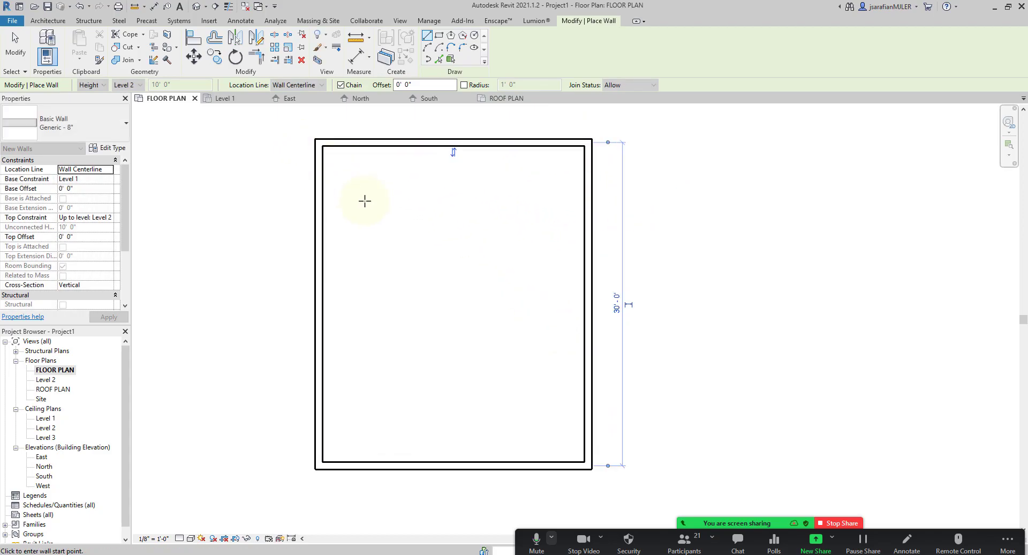
Leave the wall command and change the west wall's type to Generic - 6"
key(Escape)
key(Escape)
scroll(557, 151, up, 3)
scroll(690, 200, down, 2)
scroll(433, 219, up, 1)
middle_drag(406, 223, 338, 213)
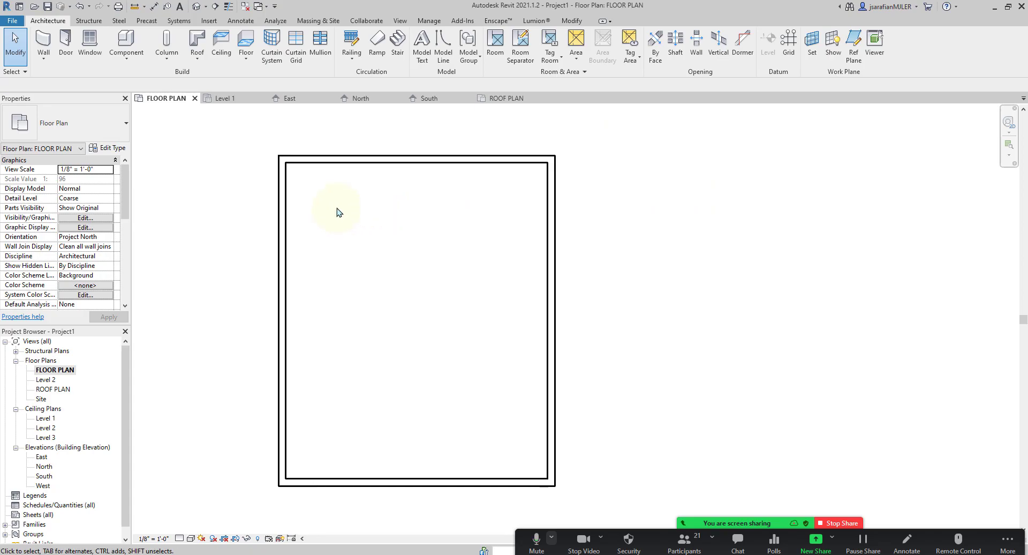
click(281, 182)
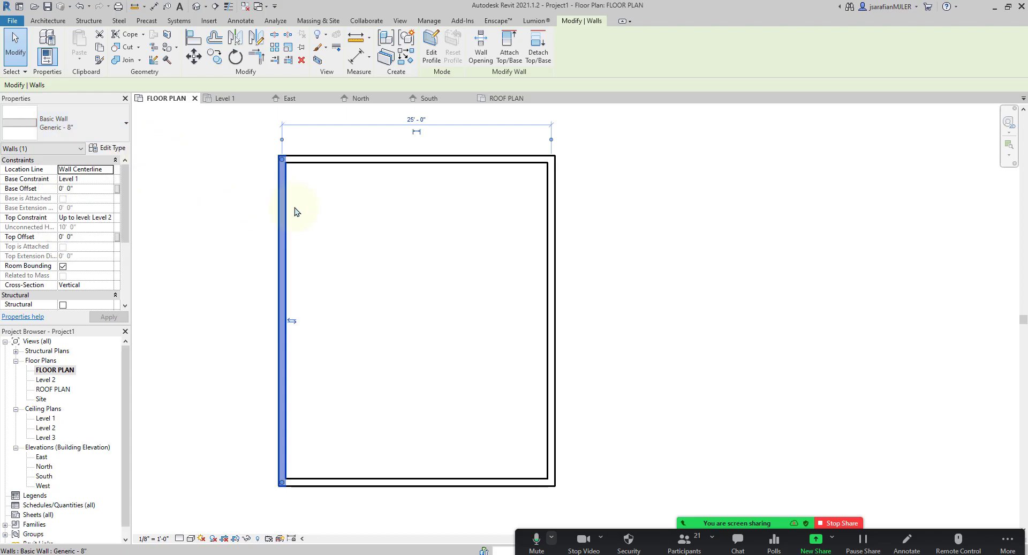
click(101, 130)
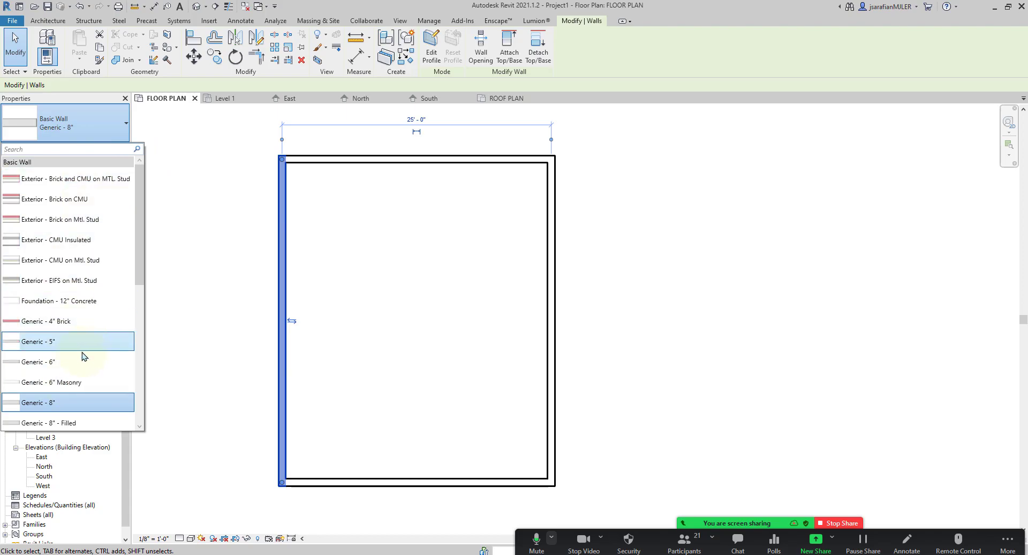
click(64, 364)
click(230, 305)
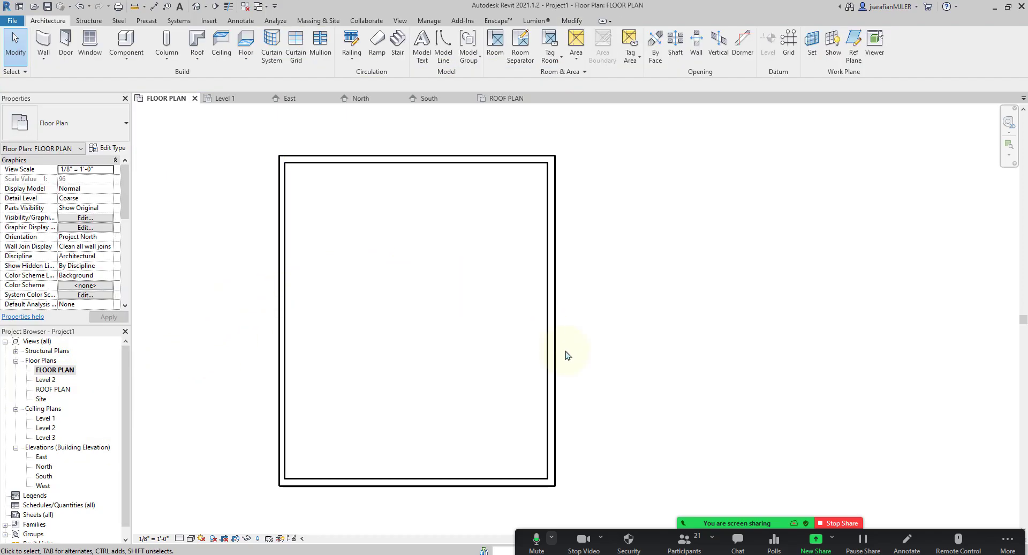
Change the north wall's type to Generic - 6"
click(323, 164)
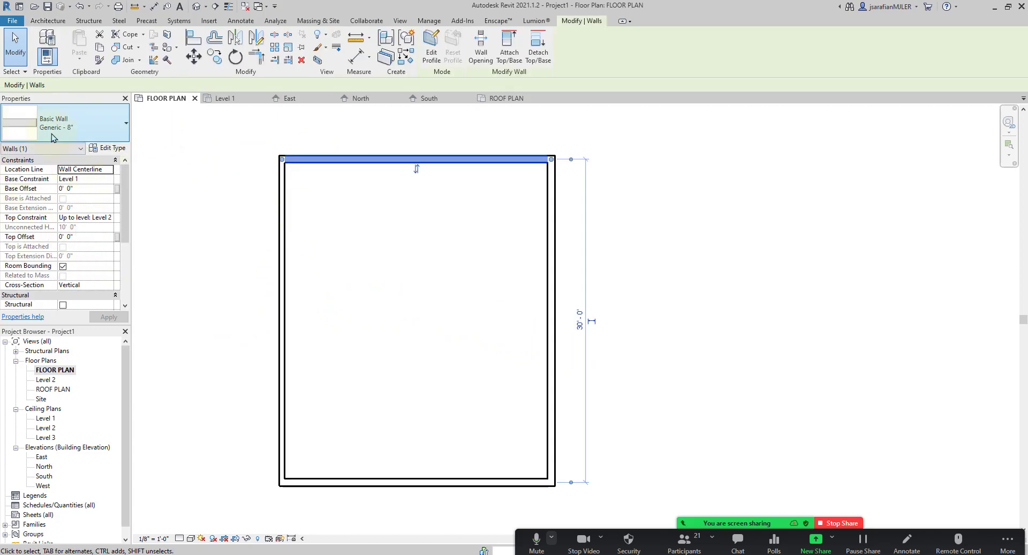
click(81, 129)
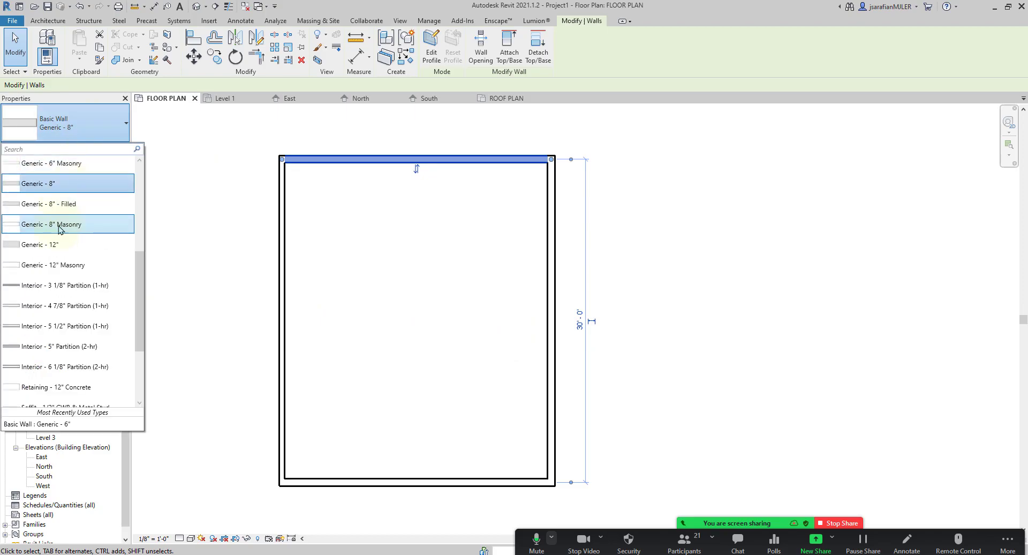
scroll(59, 234, up, 1)
click(68, 168)
click(150, 199)
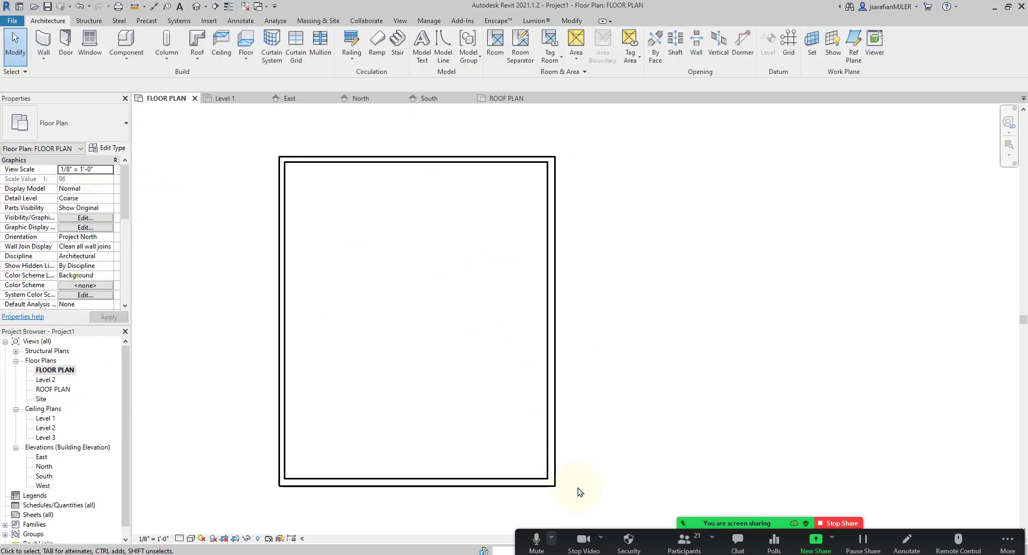
Select all four walls together and change their type to Generic - 6"
drag(236, 121, 592, 516)
click(97, 141)
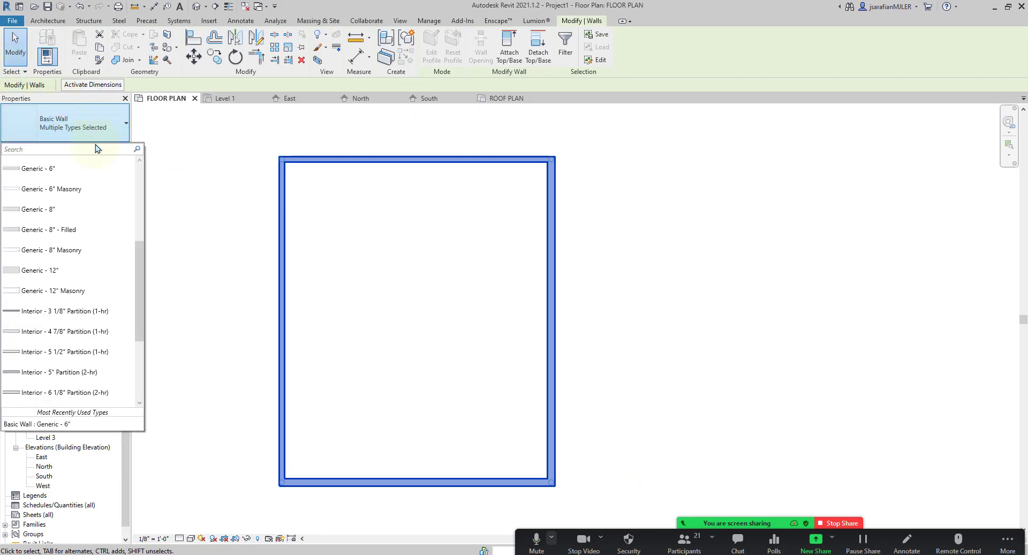
click(40, 187)
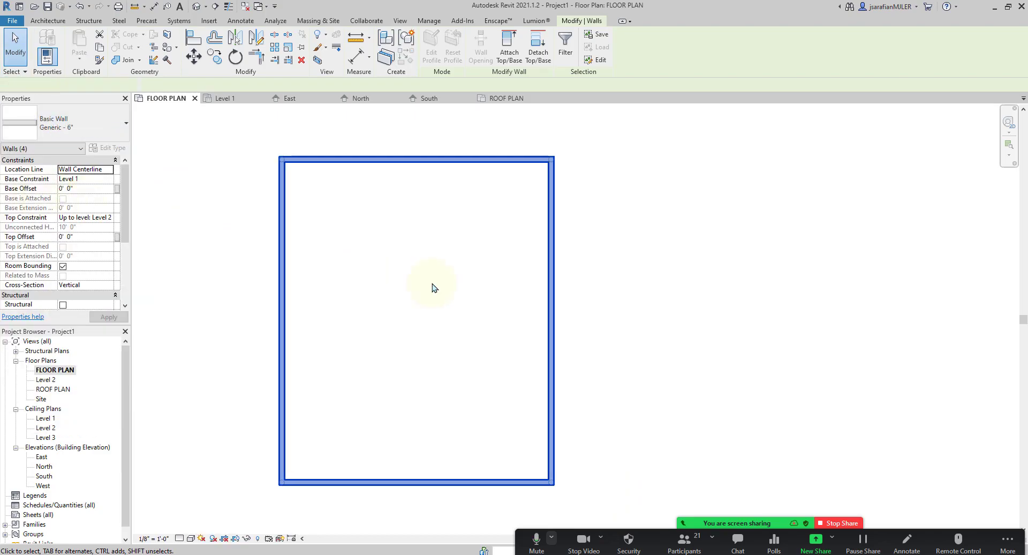
click(736, 403)
Try selecting all four walls with a crossing and an enclosing window, and the north wall alone, clearing each selection
drag(593, 509, 248, 132)
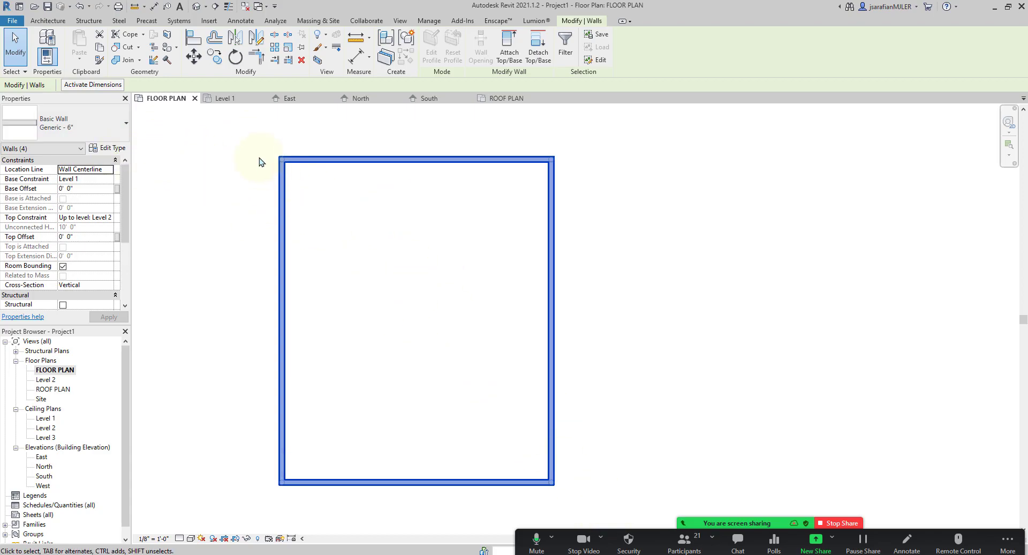
click(243, 126)
drag(228, 125, 592, 500)
click(646, 382)
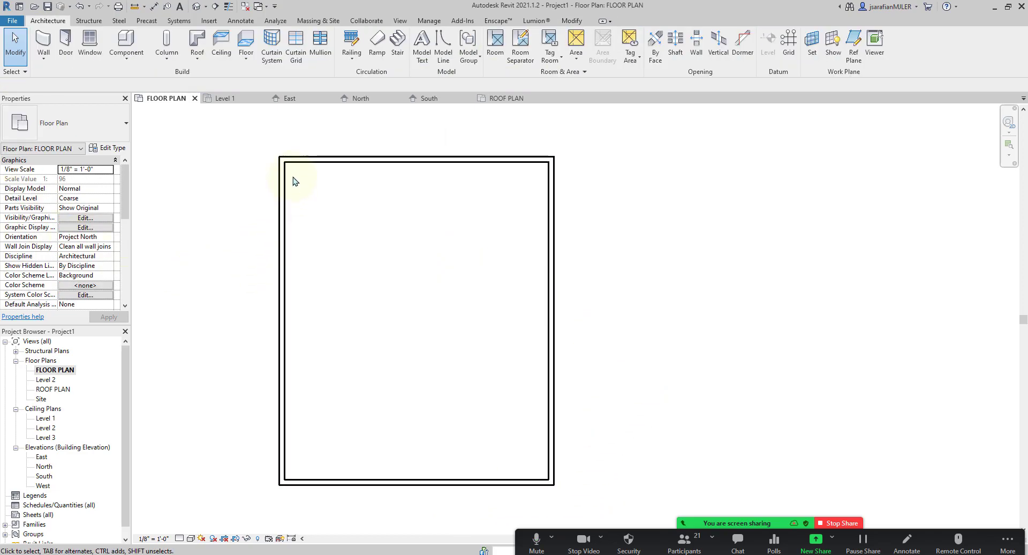
click(317, 161)
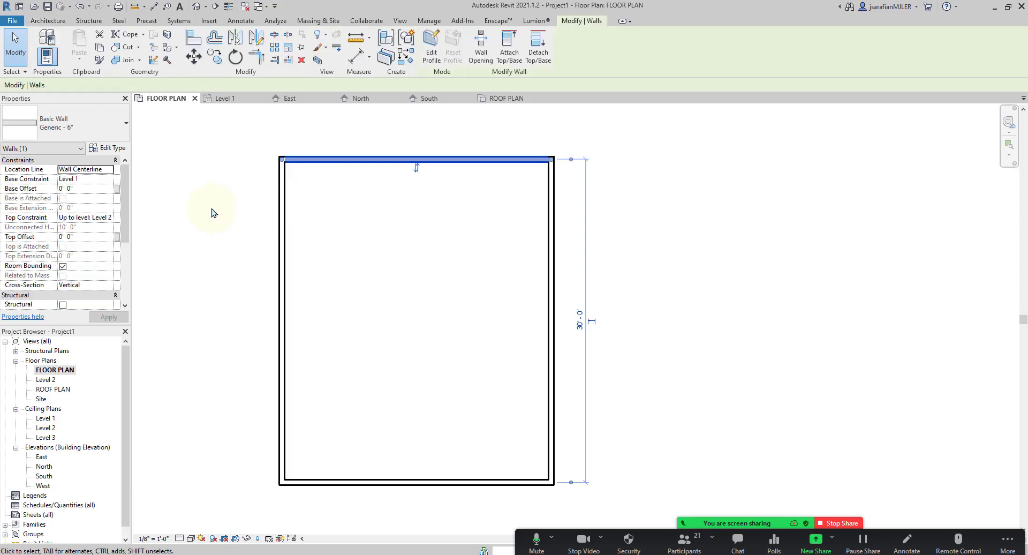
click(211, 212)
click(333, 159)
click(180, 256)
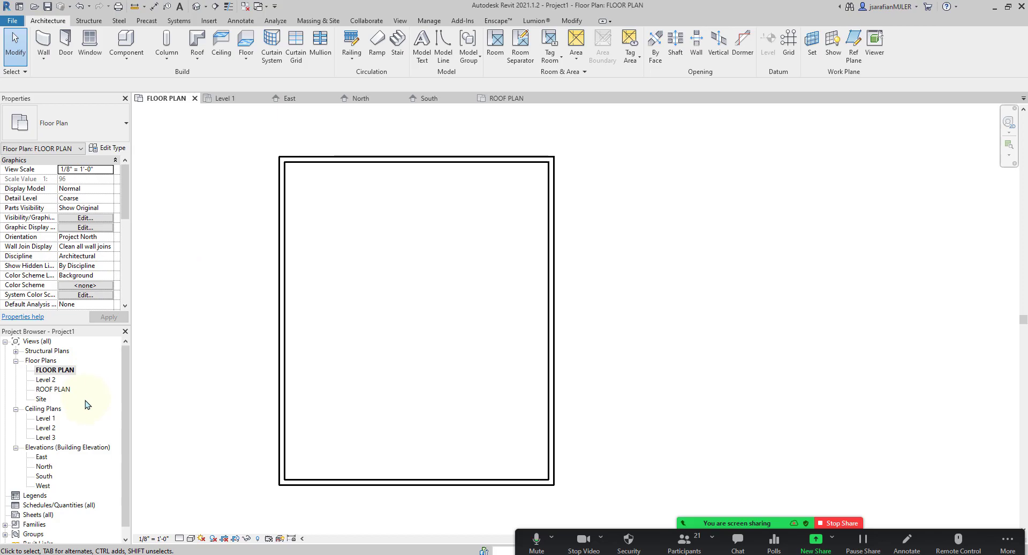
Open the default 3D view and inspect the four walls from a lower angle
scroll(121, 418, down, 1)
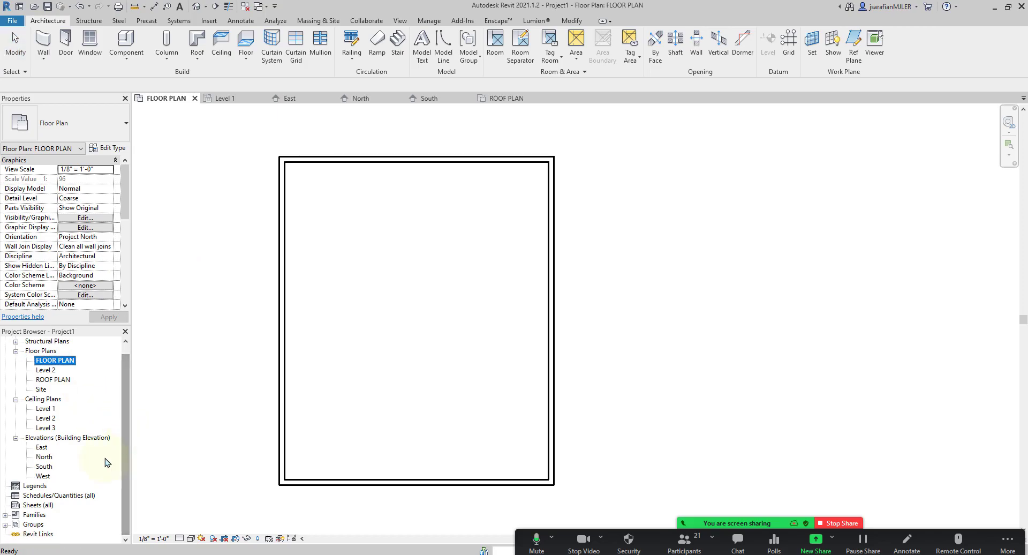
click(195, 7)
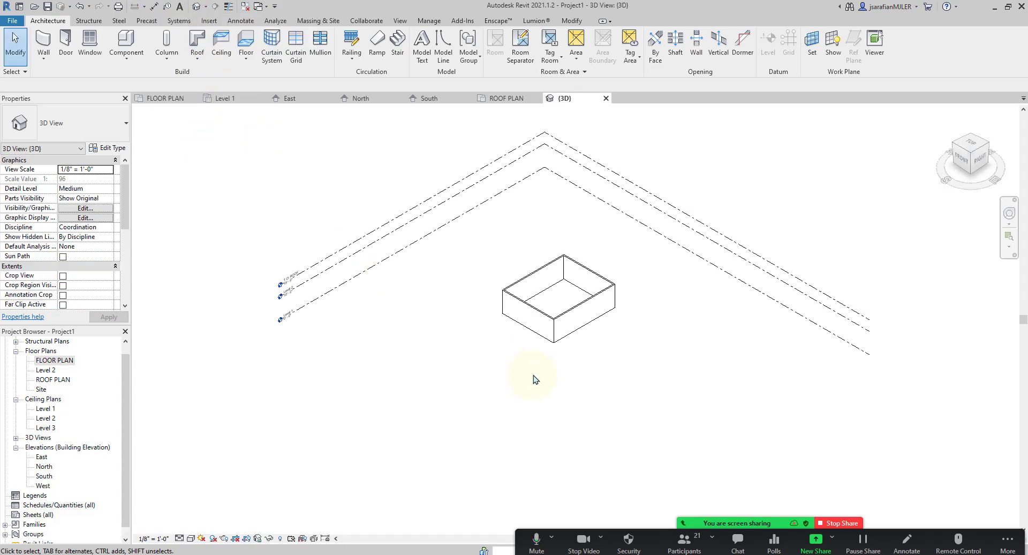
shift+middle_drag(595, 296, 551, 194)
Open the North elevation and set the elevation of Level 2 to 12'
double_click(46, 466)
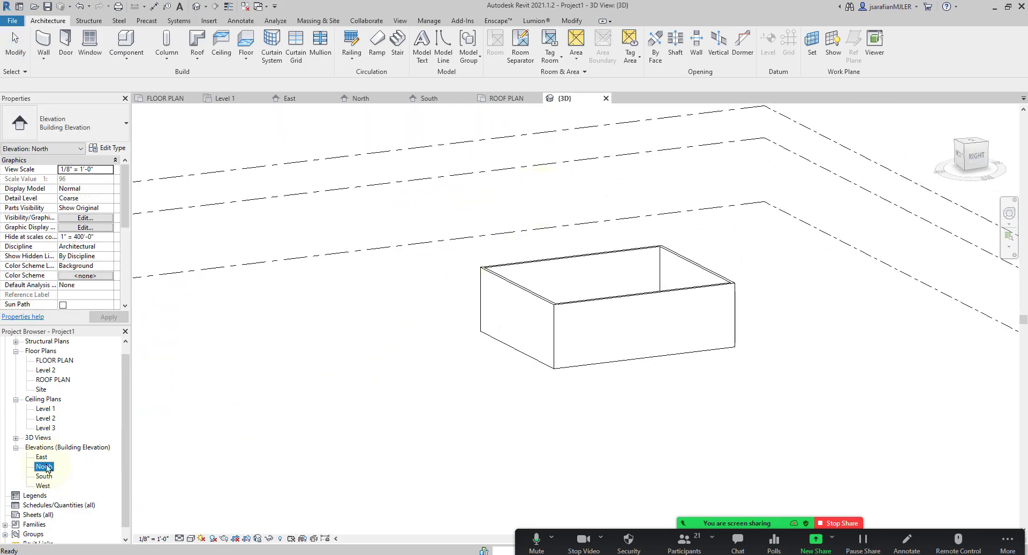
scroll(716, 358, up, 2)
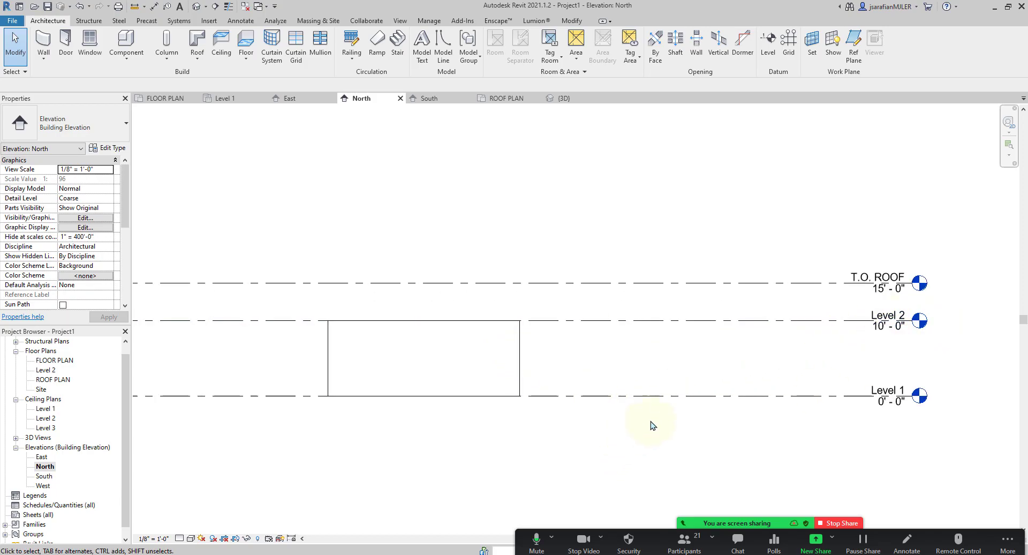
click(740, 320)
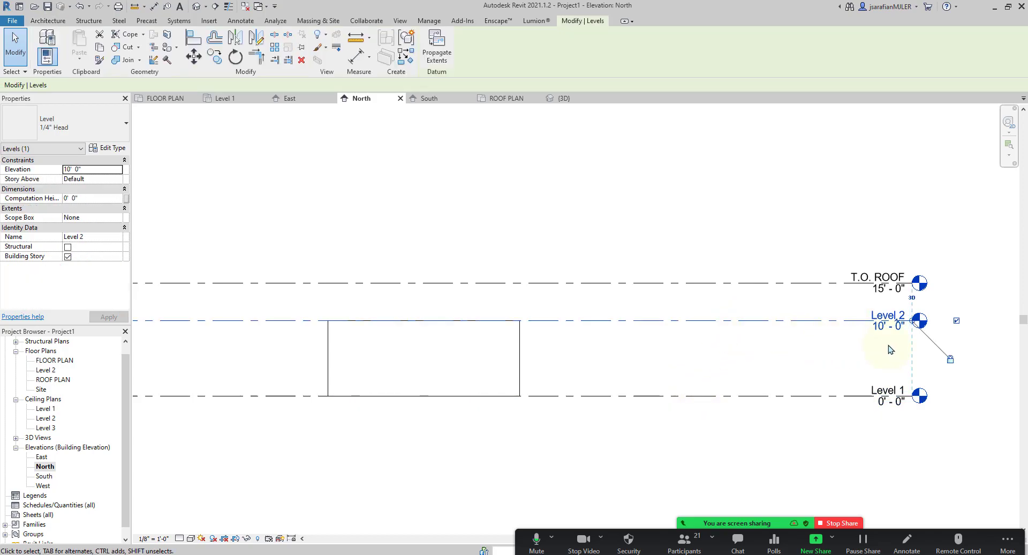
click(889, 325)
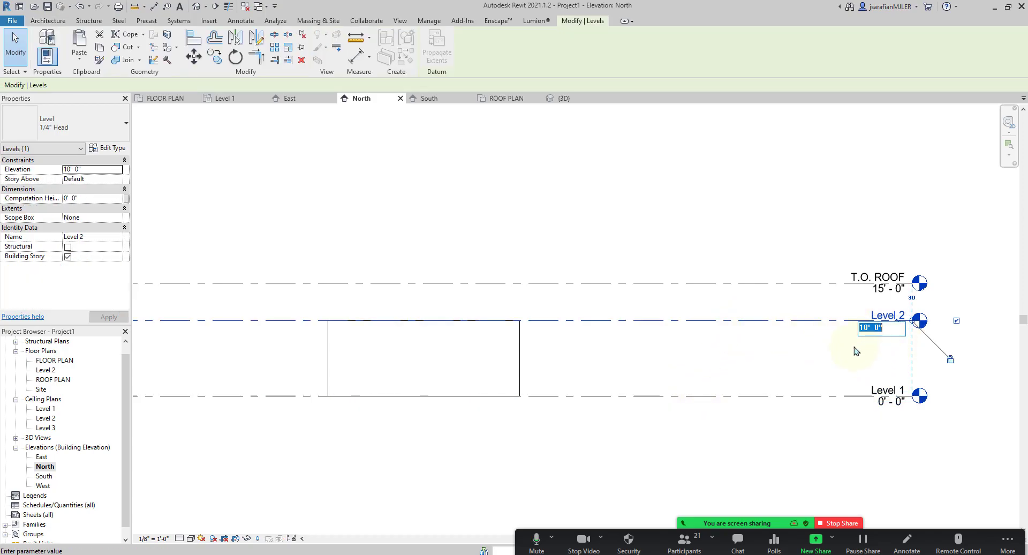
click(865, 329)
double_click(865, 328)
text(12)
key(Return)
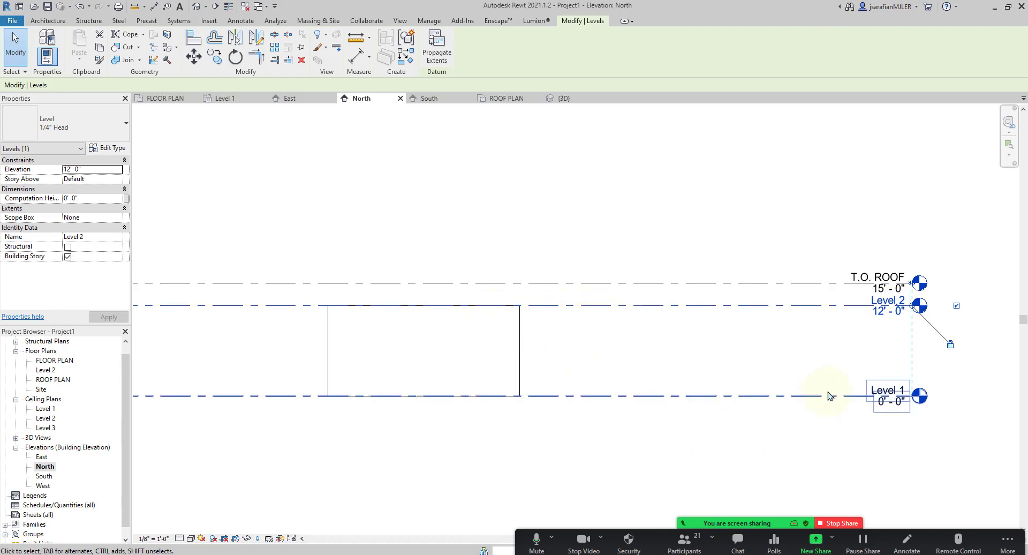
Undo the elevation change on Level 2
click(801, 360)
key(ctrl+z)
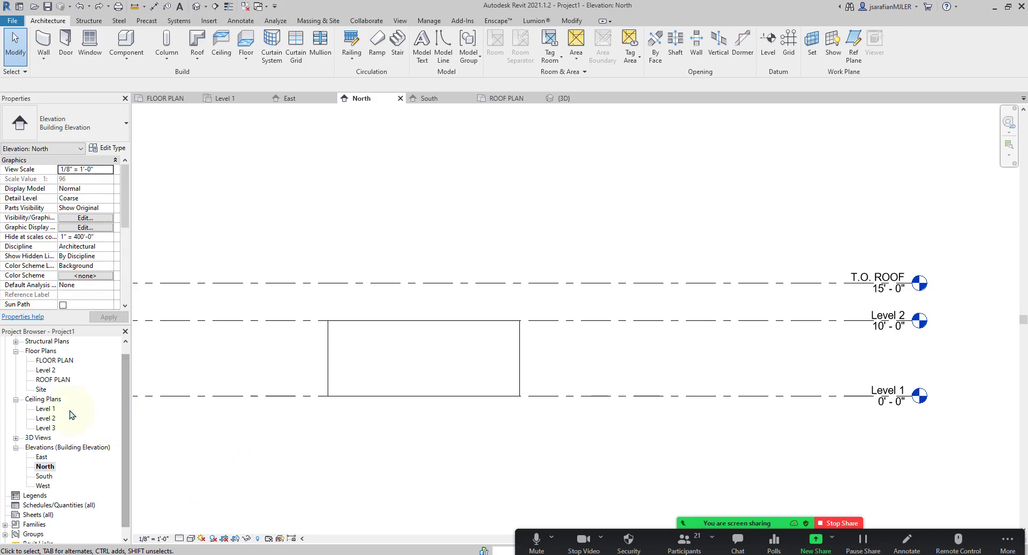
Expand the list of 3D views in the project and reopen the {3D} view
scroll(47, 386, up, 1)
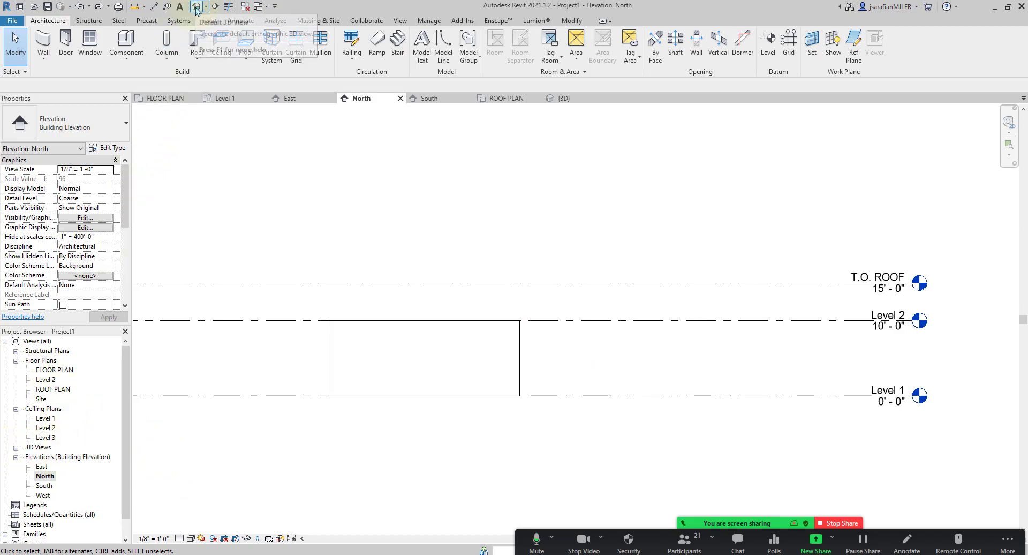
click(16, 447)
click(43, 456)
double_click(43, 456)
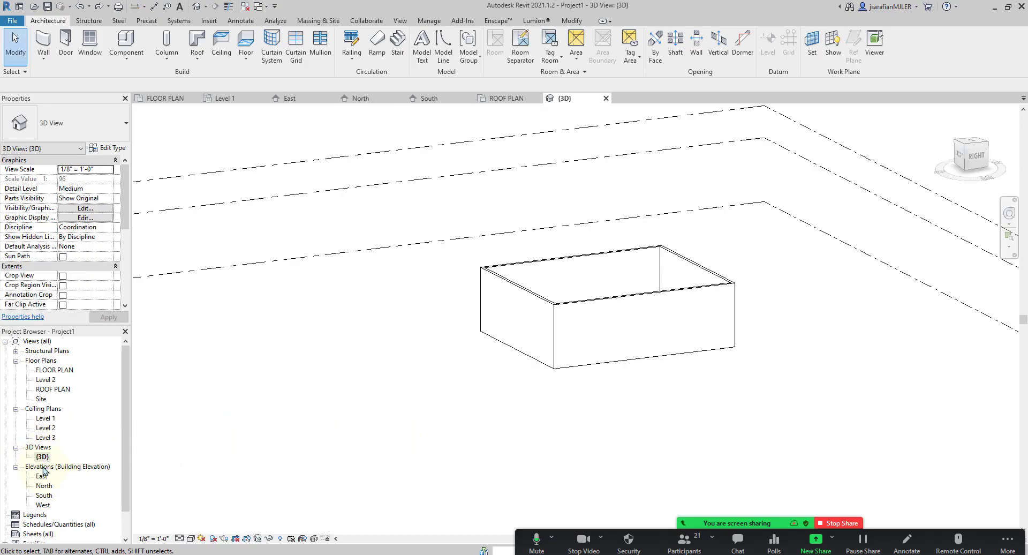
In the FLOOR PLAN view, place a Single-Flush 34" x 80" door in the north wall, about 4' from the west wall
click(63, 370)
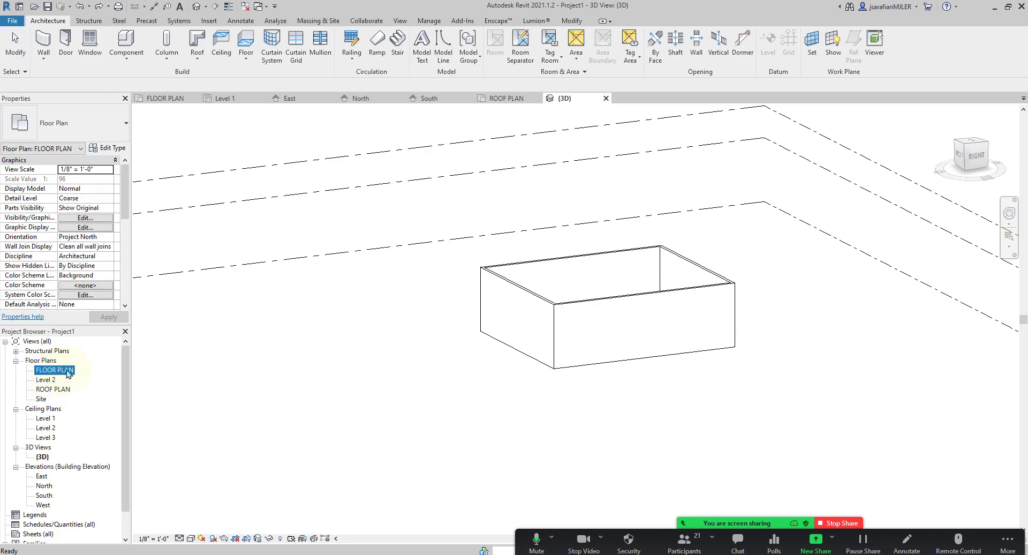
double_click(68, 370)
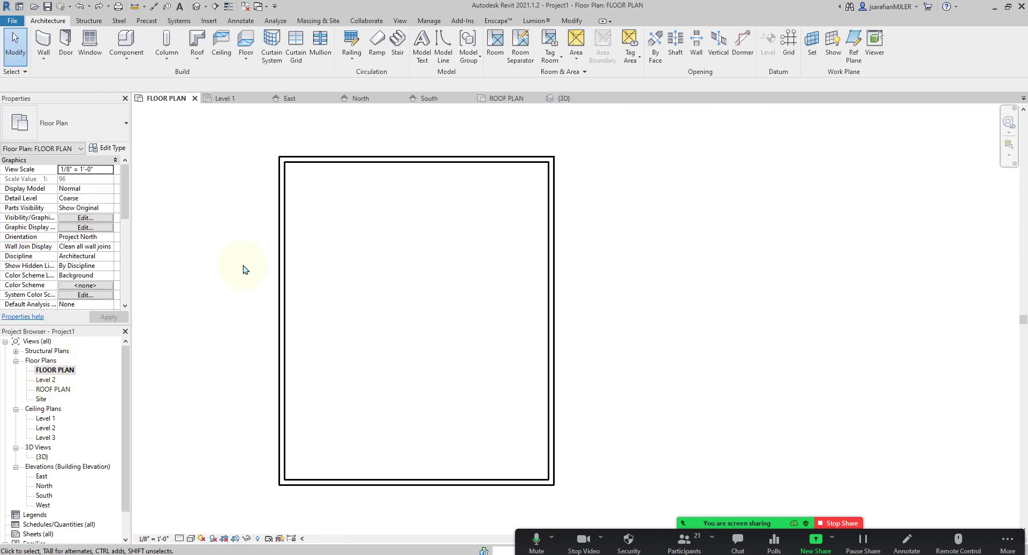
middle_drag(259, 159, 322, 161)
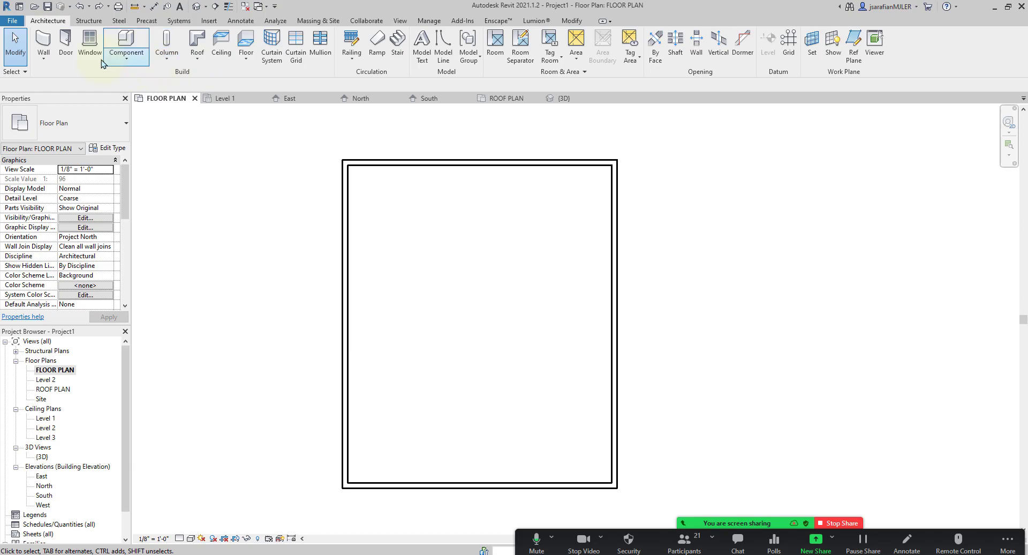
click(65, 51)
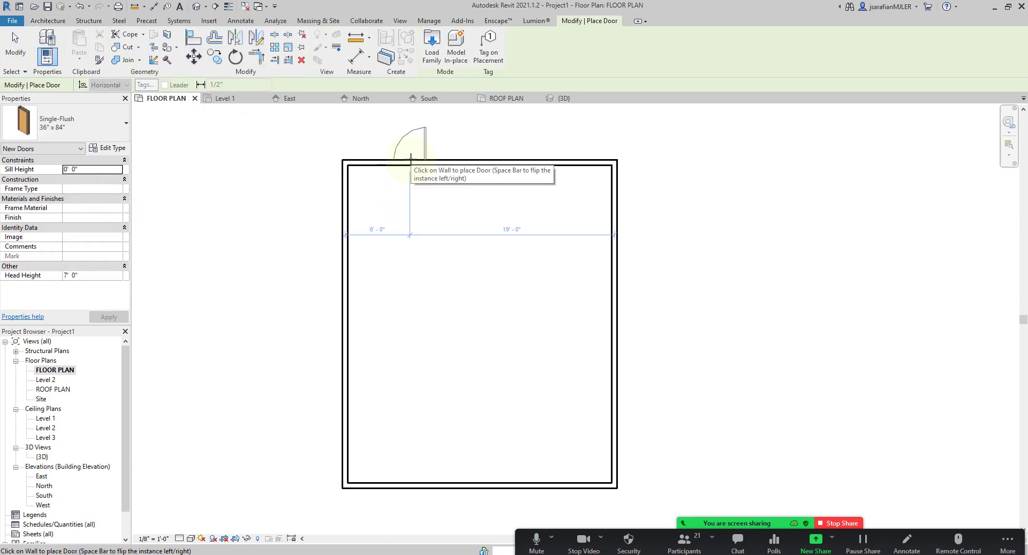
click(70, 124)
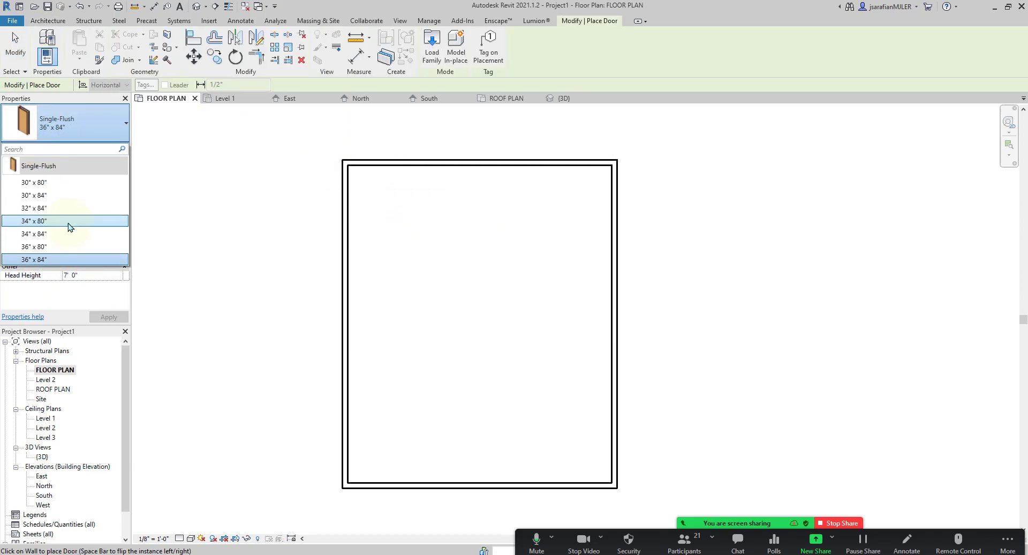
click(68, 223)
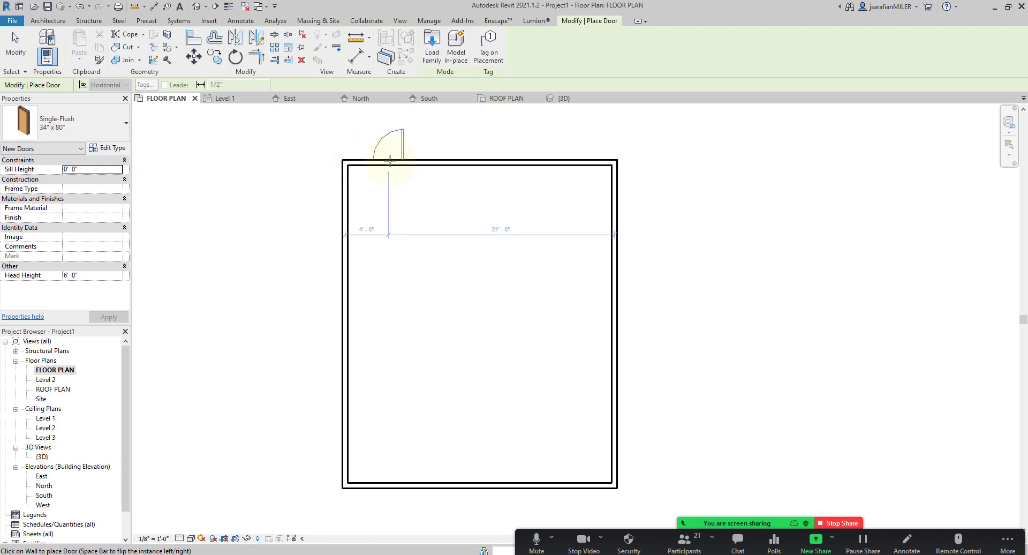
key(Escape)
key(Escape)
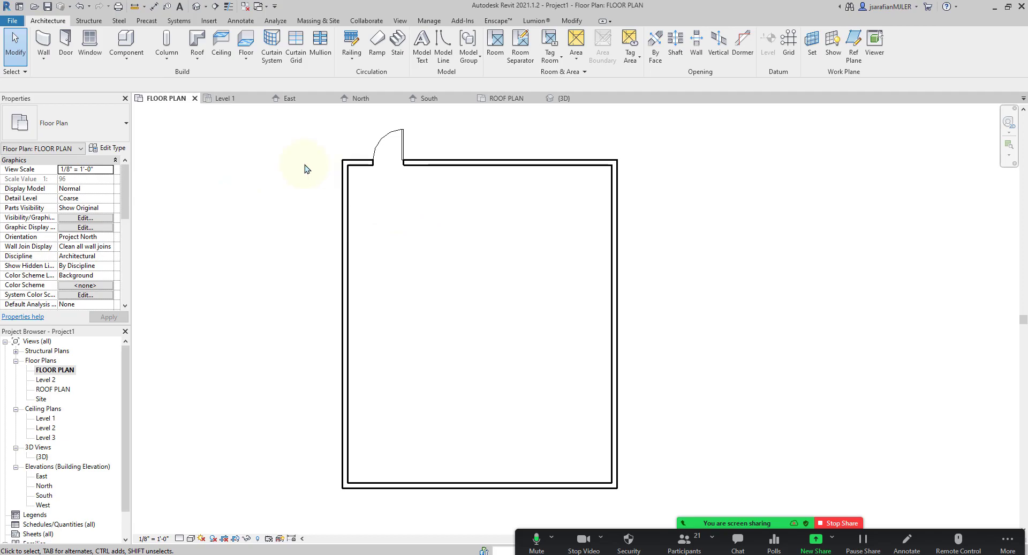
Place two Window-Casement-Double 41" x 53" windows in the west wall, one near its middle and one further south
click(93, 61)
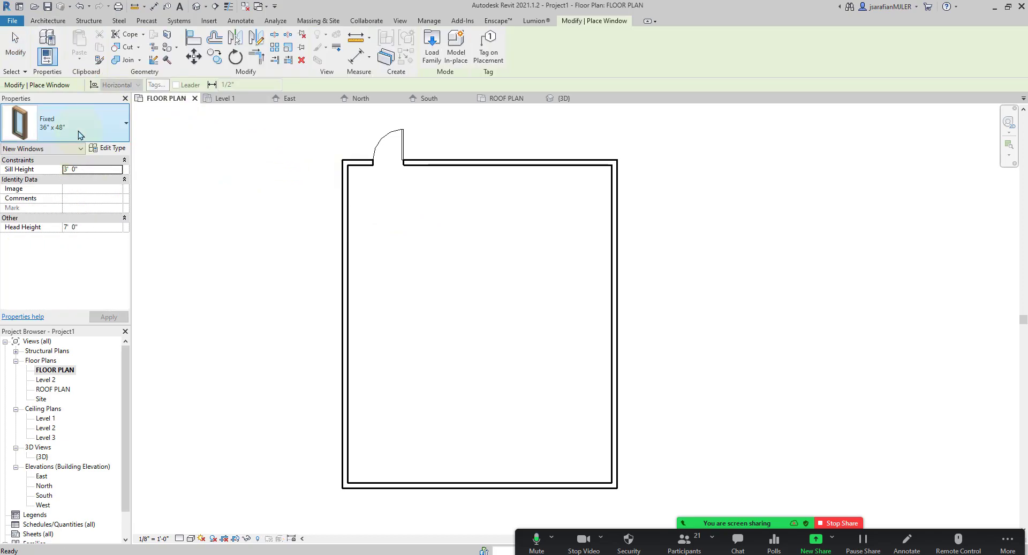
click(78, 128)
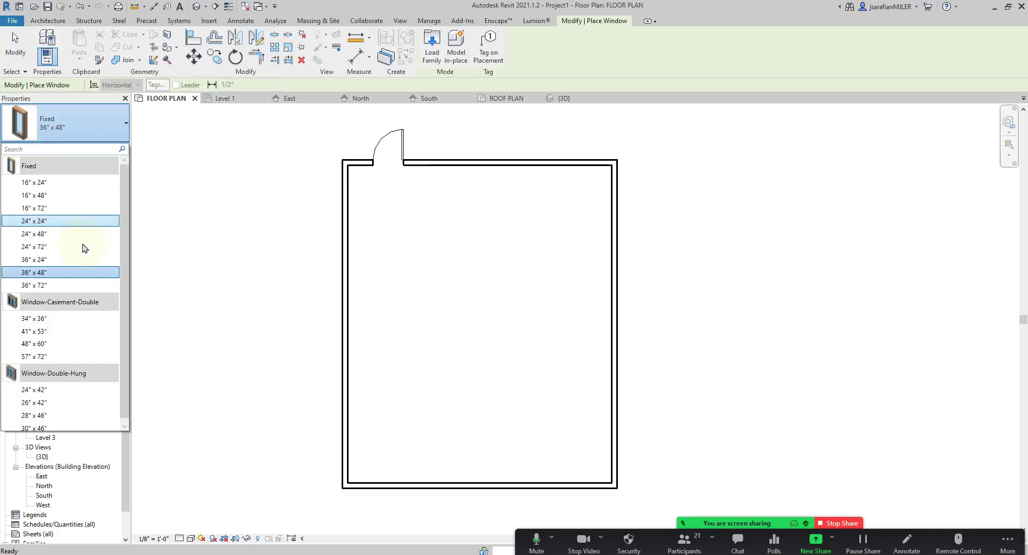
click(64, 331)
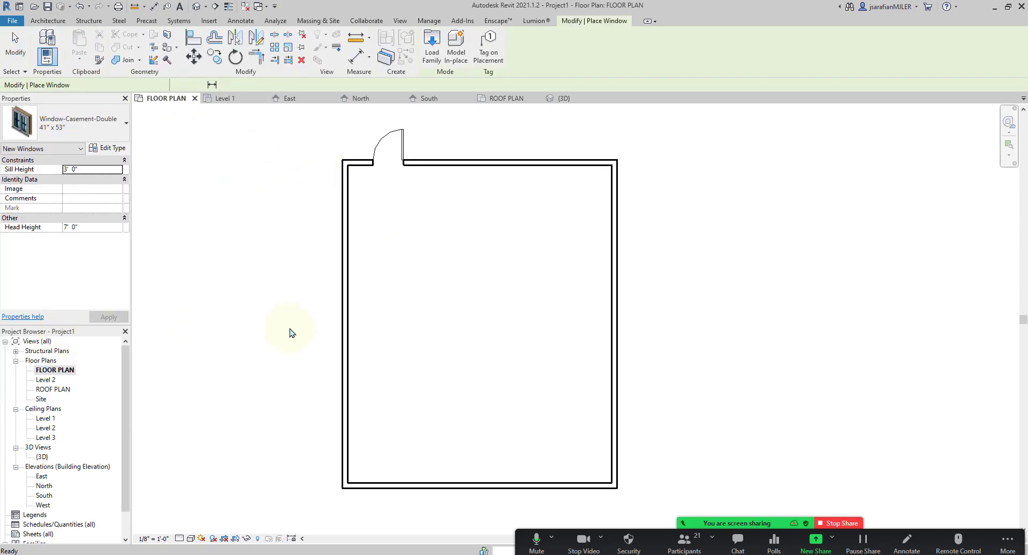
click(342, 320)
click(342, 382)
key(Escape)
key(Escape)
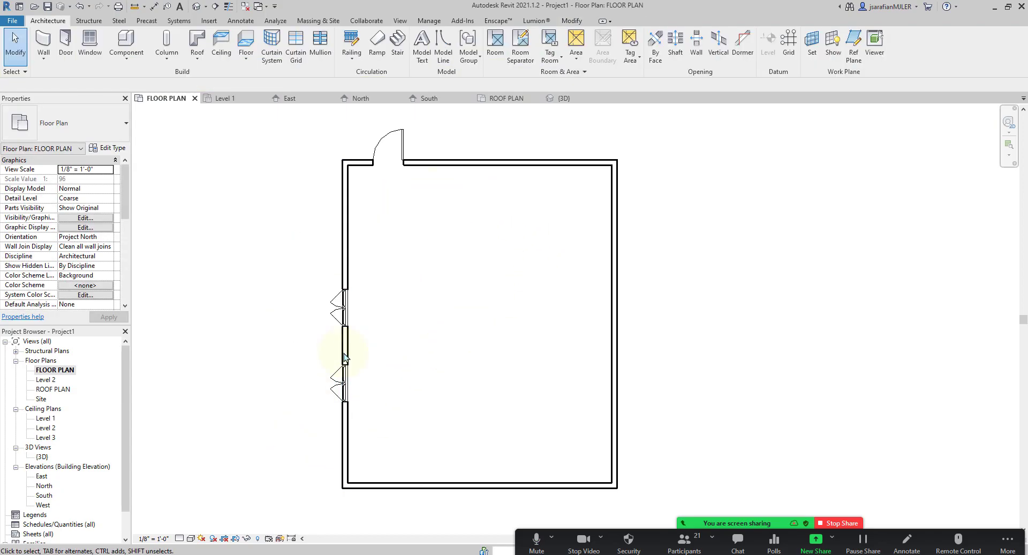
scroll(353, 278, up, 2)
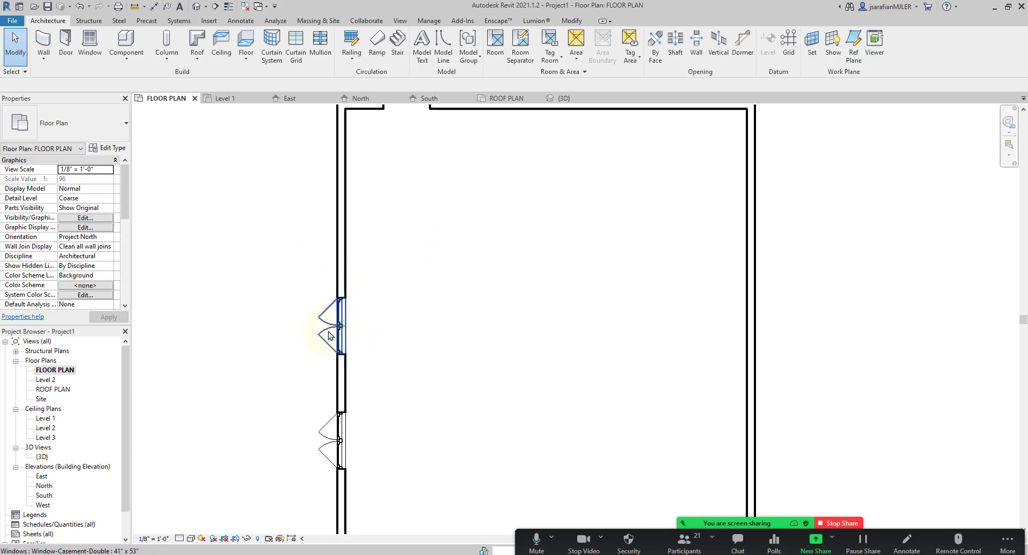
Start loading a family into the project and open the Windows folder of the English-Imperial library
scroll(304, 352, down, 2)
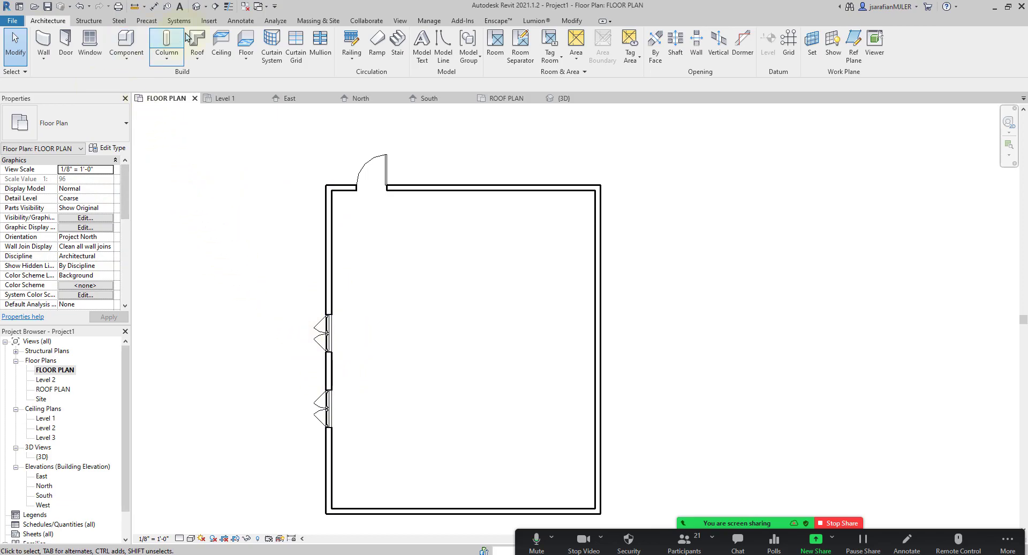
click(213, 21)
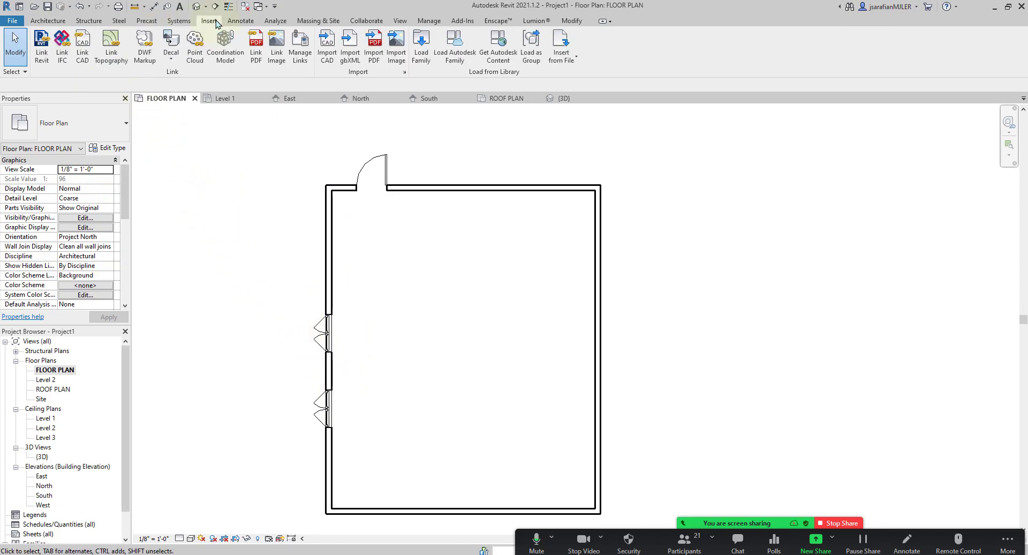
click(420, 49)
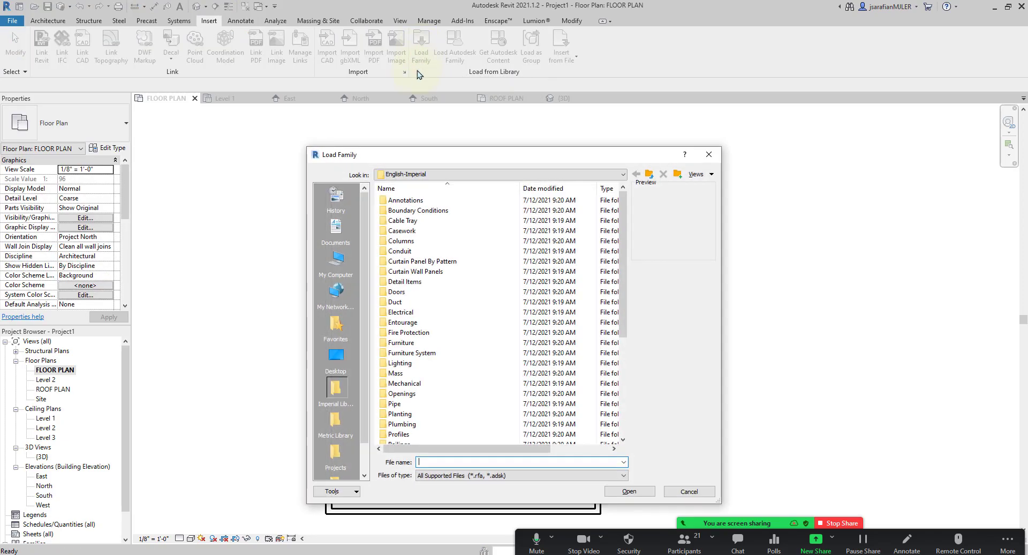
drag(624, 265, 643, 385)
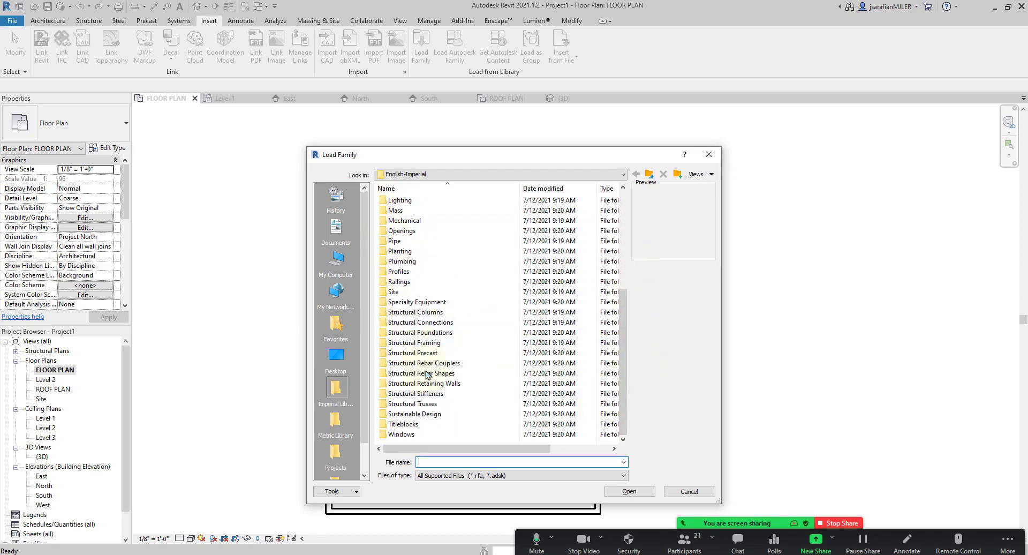
double_click(397, 435)
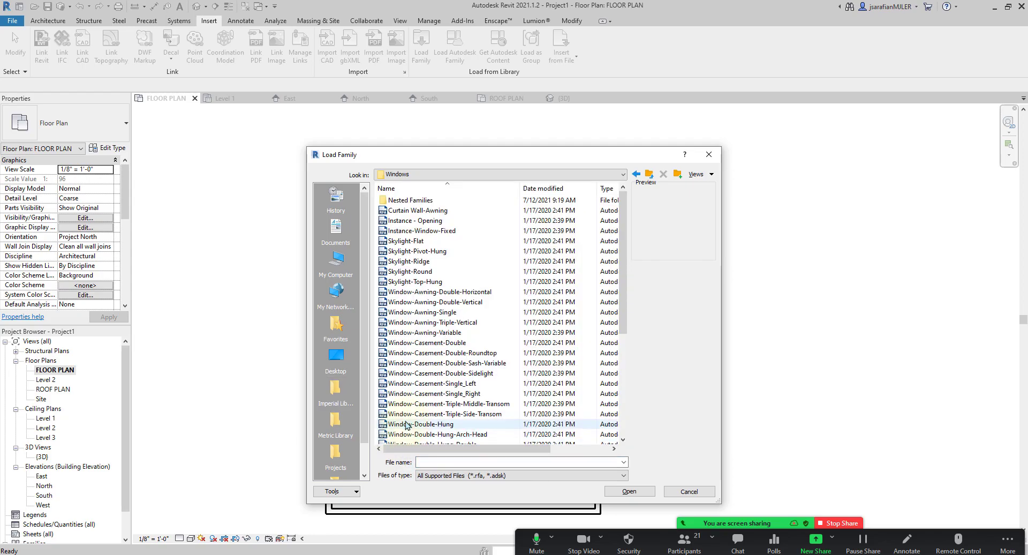
Examine the previews of the available window families, including fixed, round opening, single-hung, casement and awning types
scroll(438, 312, down, 3)
click(434, 292)
click(434, 333)
click(428, 394)
click(429, 364)
click(428, 413)
scroll(410, 402, down, 3)
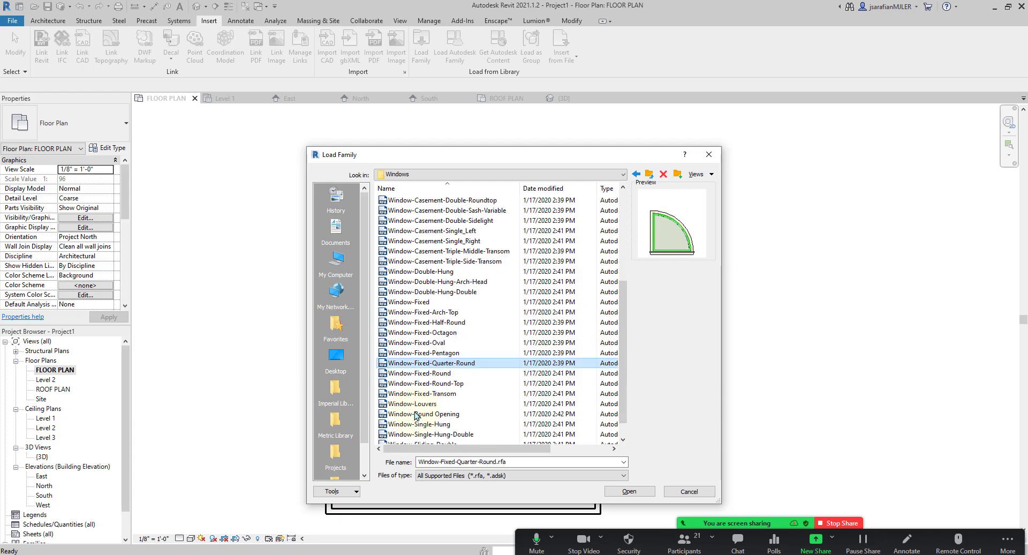
click(410, 395)
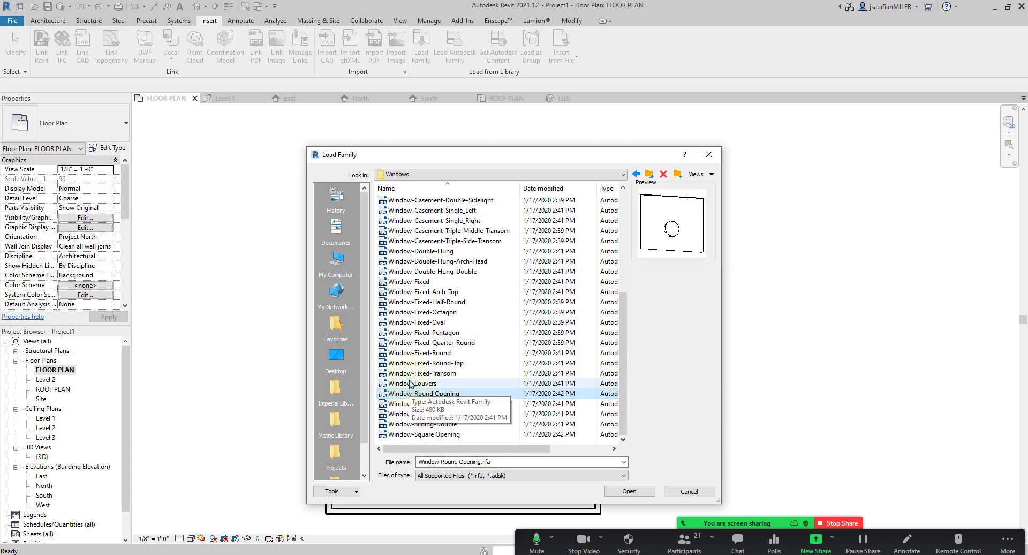
click(436, 414)
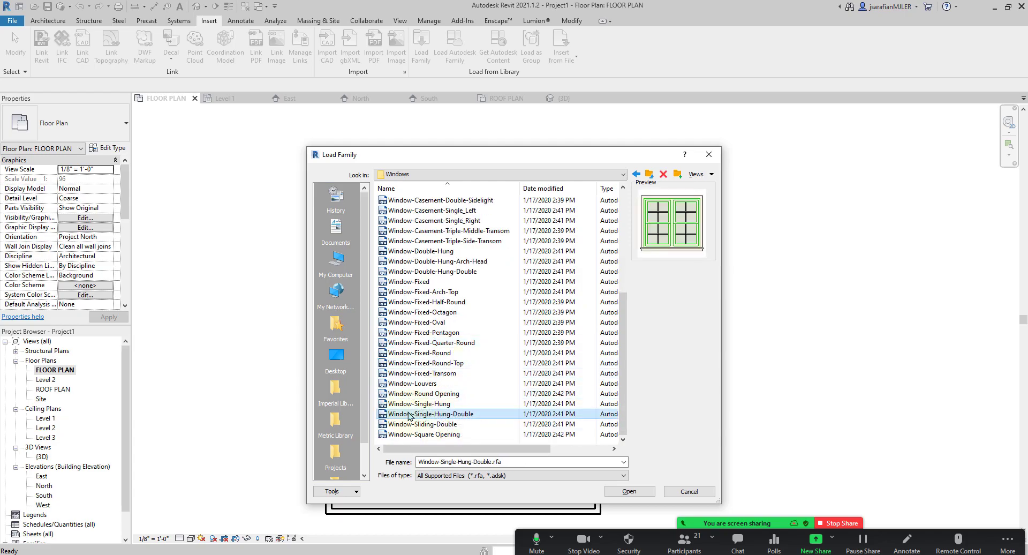
drag(624, 395, 619, 281)
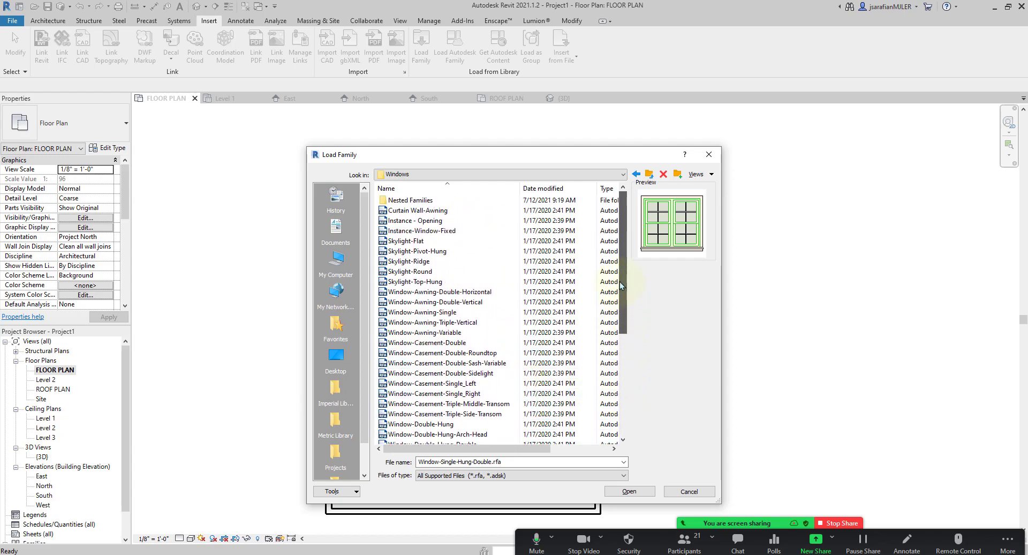
click(409, 262)
click(411, 231)
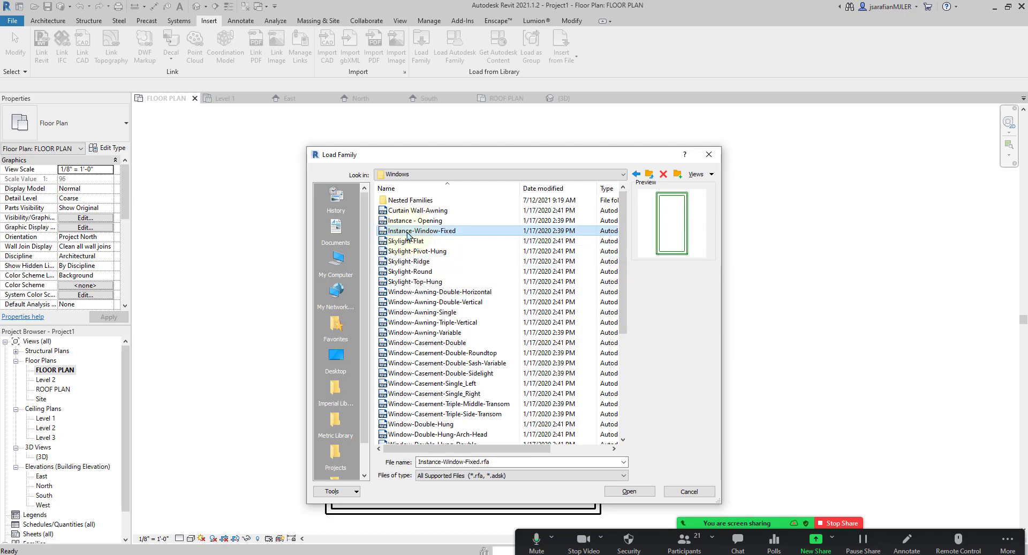
click(409, 211)
click(408, 221)
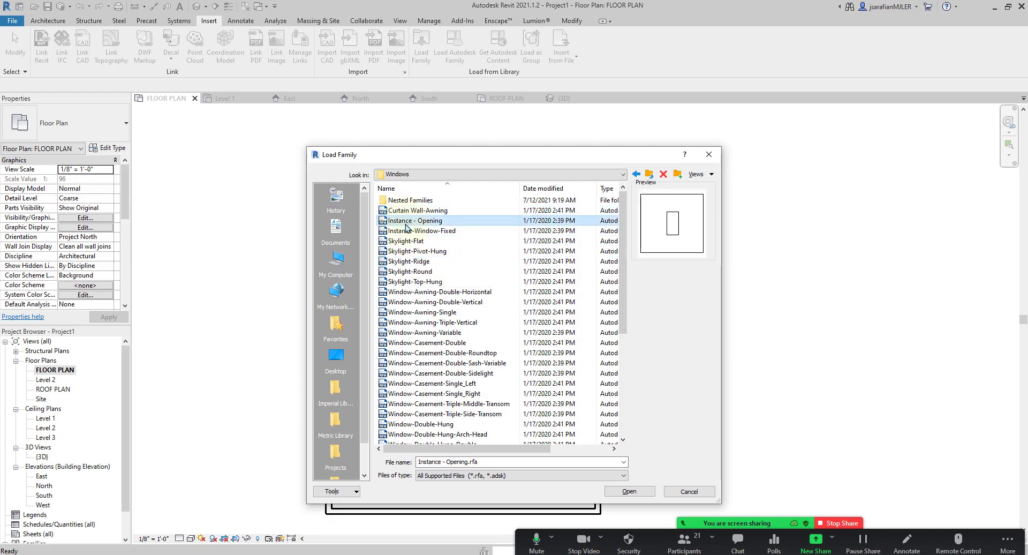
click(406, 343)
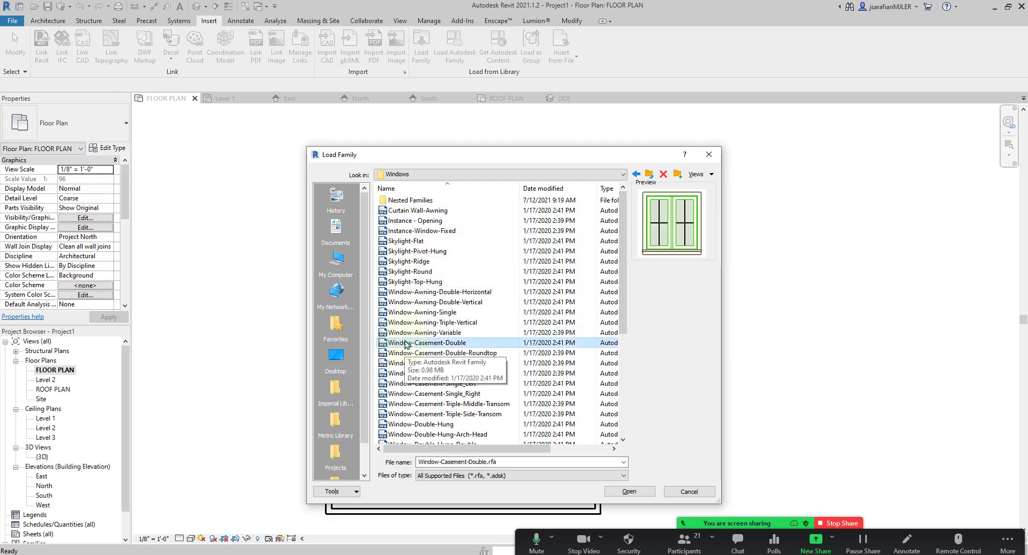
click(415, 333)
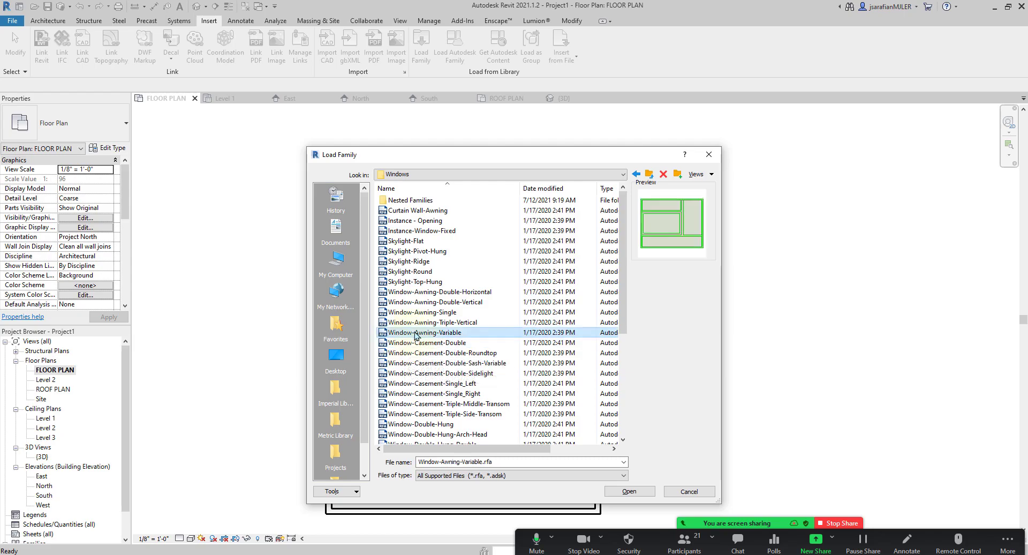
click(416, 323)
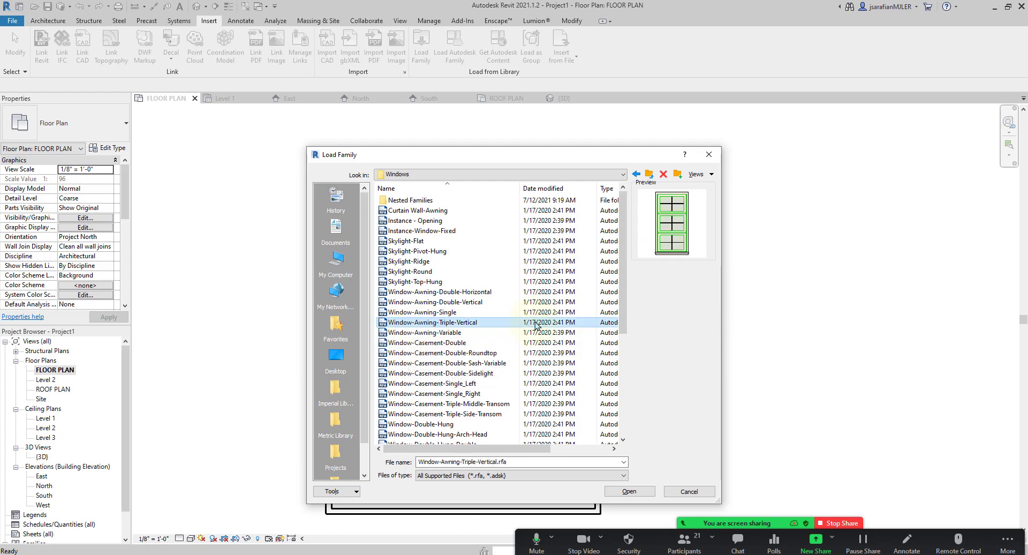
Load the Window-Casement-Single_Right family with its 17" x 48" type into the project
click(482, 394)
scroll(481, 396, down, 3)
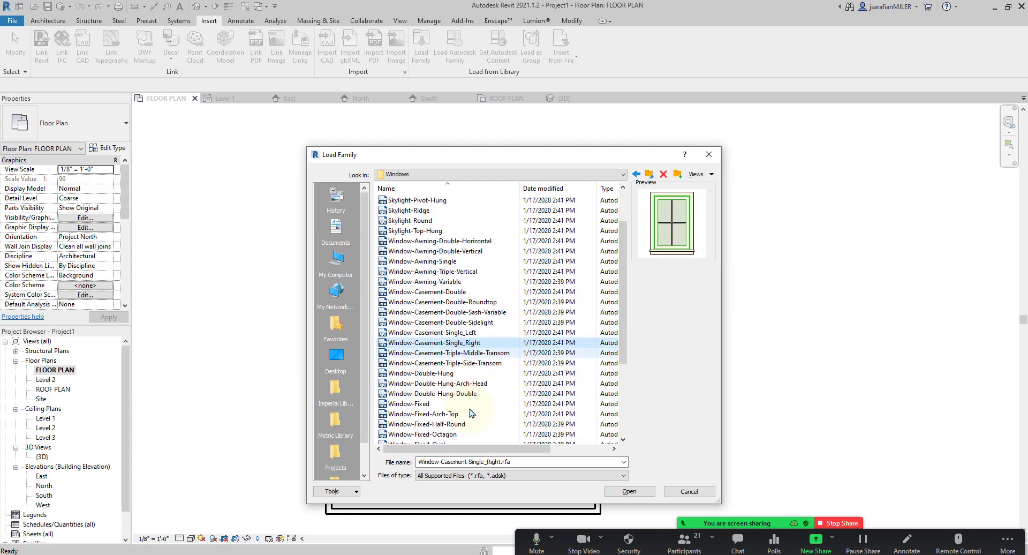
click(629, 491)
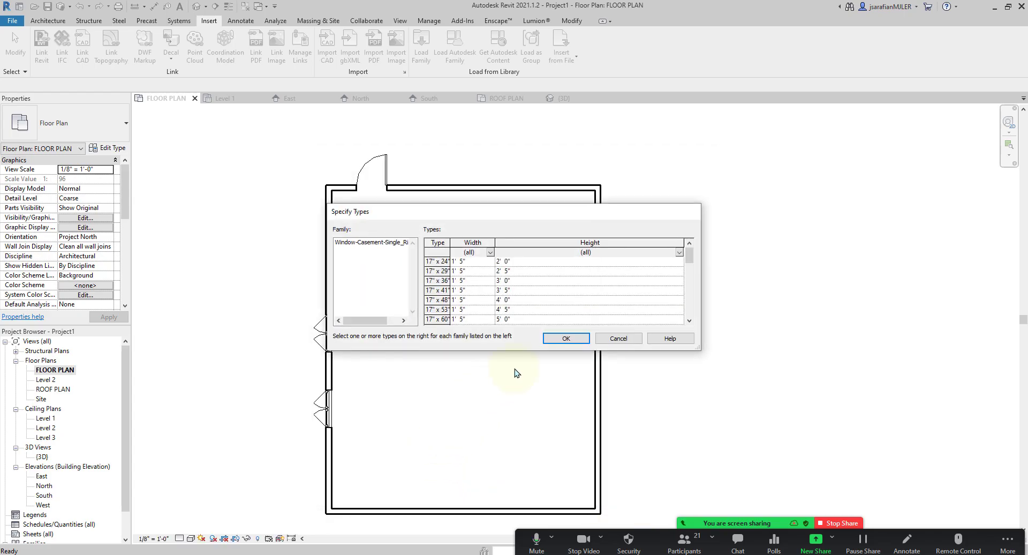
click(440, 297)
click(565, 338)
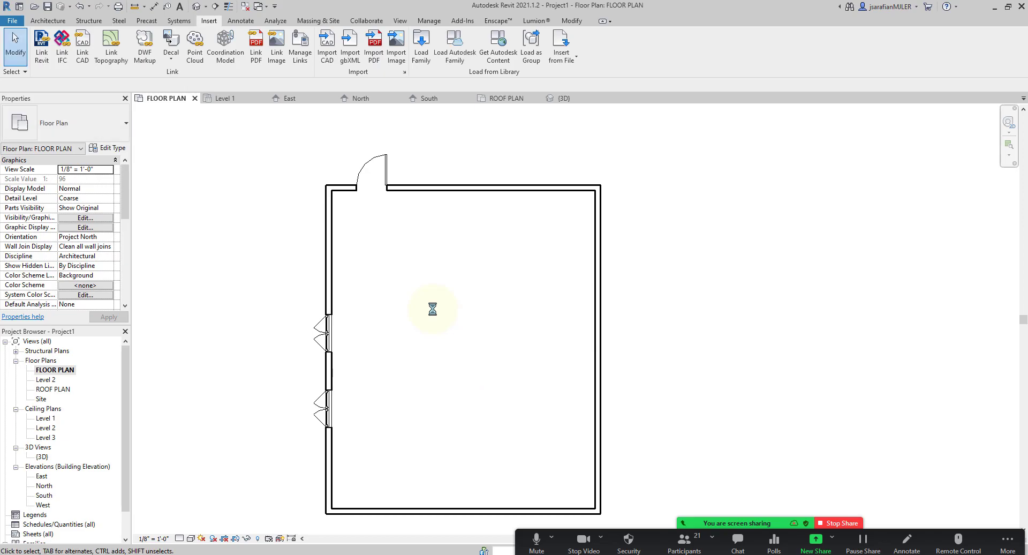
Place a Window-Casement-Single_Right 17" x 48" window in the east wall, about 11'-6" from the north wall
click(55, 23)
click(90, 43)
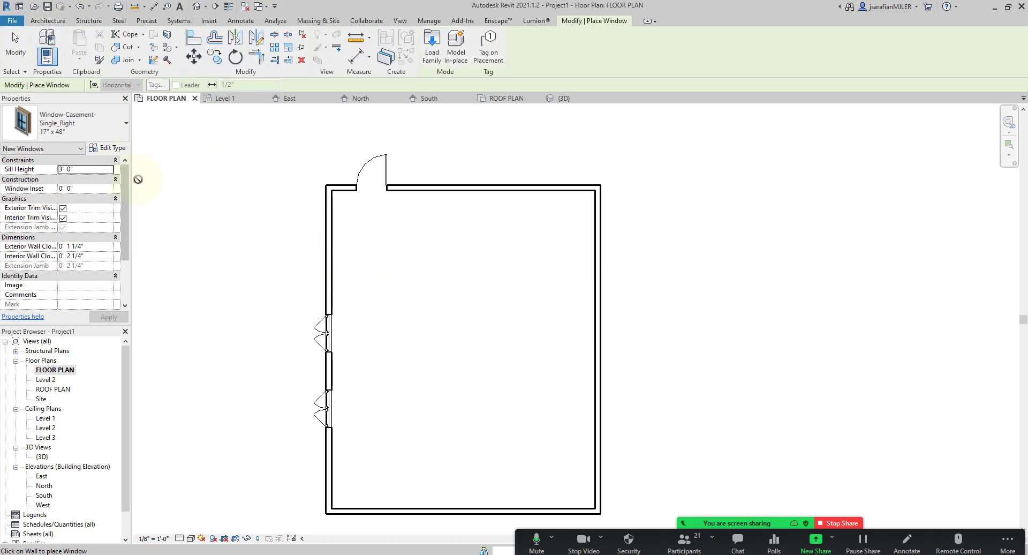
click(101, 122)
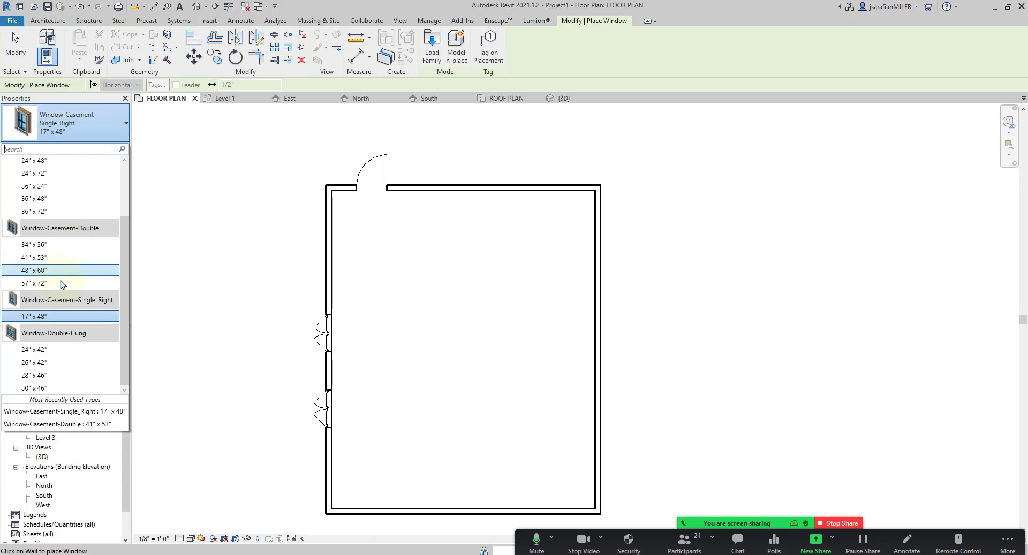
click(47, 316)
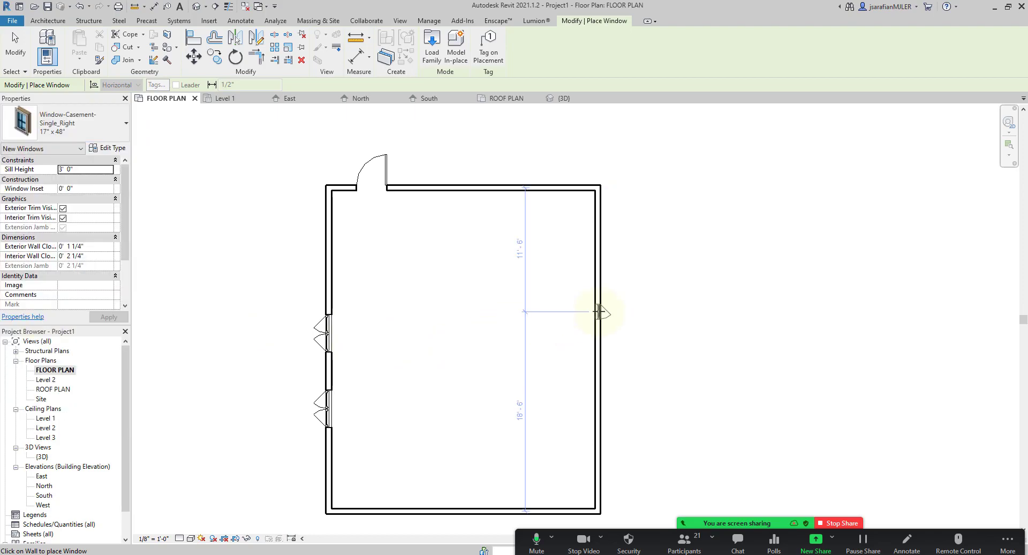
click(599, 311)
key(Escape)
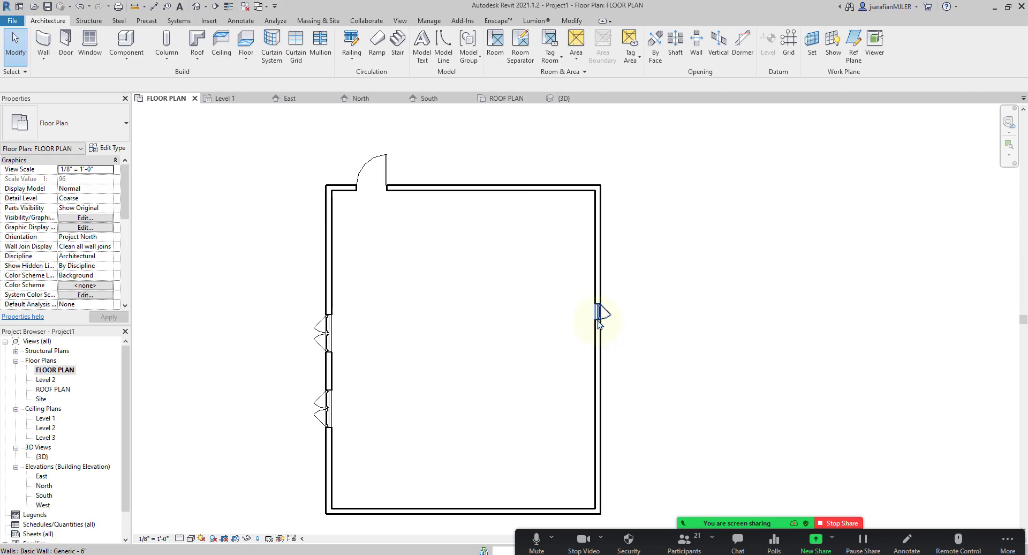
Examine the placed door and windows in the plan, the 3D view and the North elevation
scroll(598, 324, up, 5)
scroll(628, 298, up, 1)
scroll(629, 298, down, 1)
scroll(594, 311, down, 4)
scroll(424, 337, down, 1)
scroll(424, 332, up, 1)
click(197, 6)
shift+middle_drag(642, 325, 691, 454)
scroll(741, 457, up, 3)
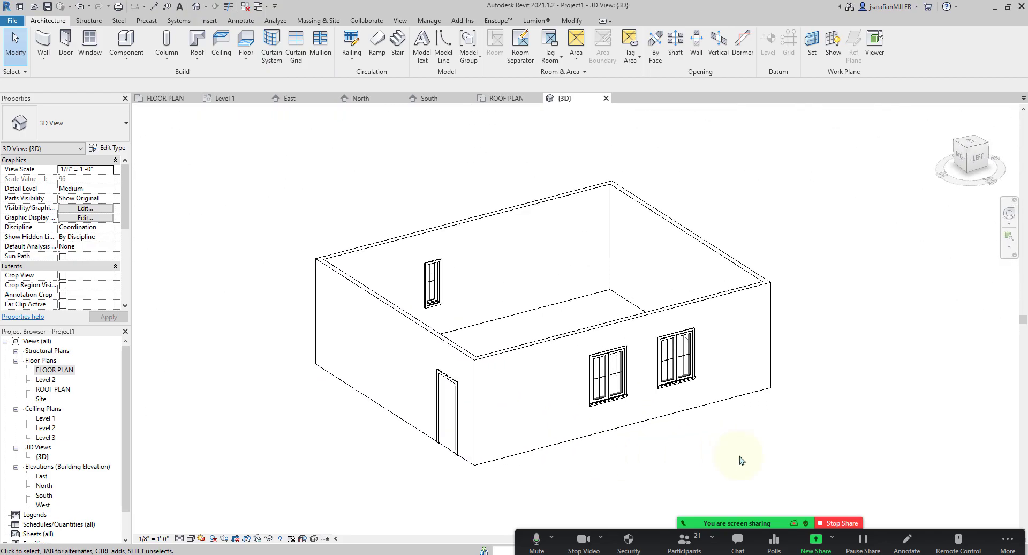
double_click(44, 486)
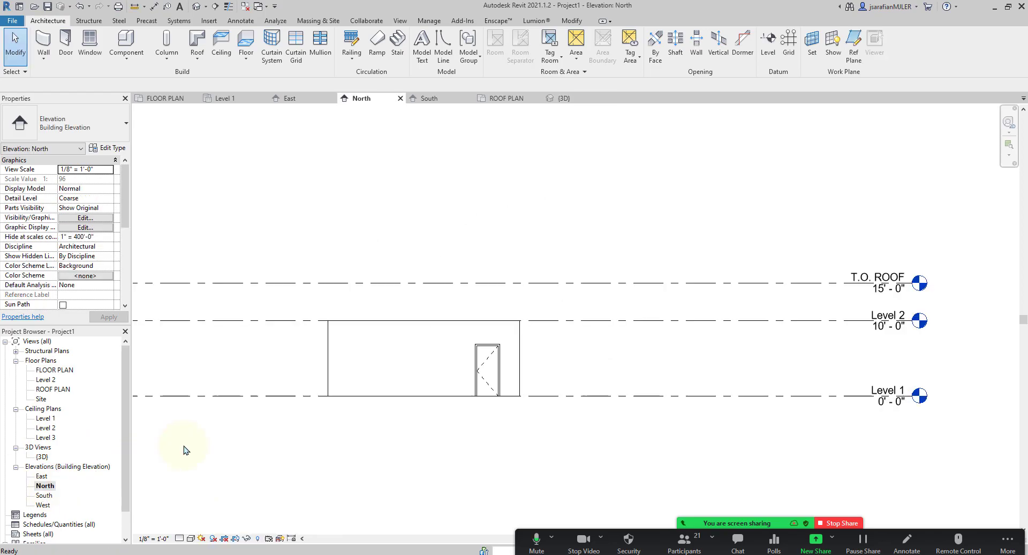
scroll(489, 351, up, 5)
scroll(404, 350, down, 2)
Return to the FLOOR PLAN view and start an architectural floor of type Generic - 12" on Level 1
double_click(48, 370)
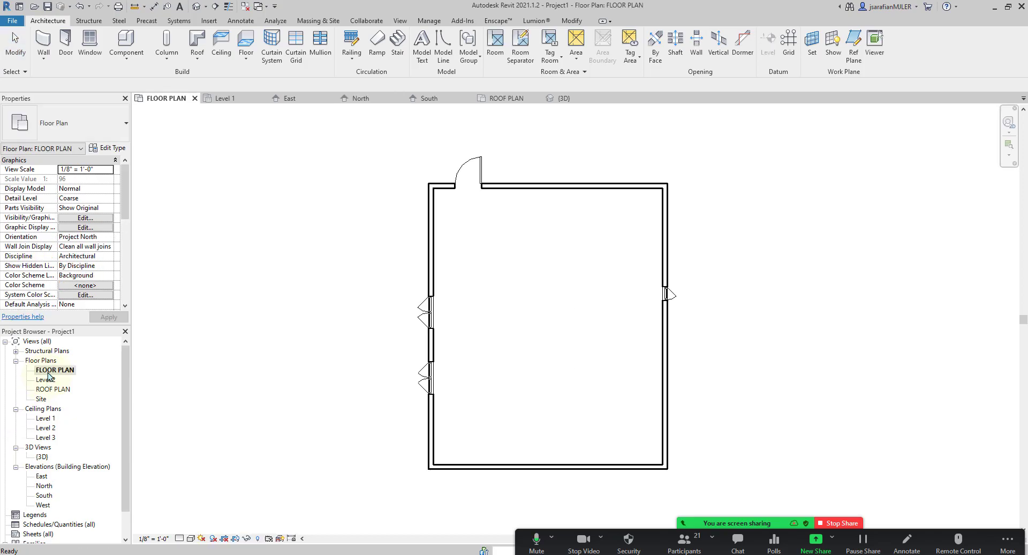
scroll(438, 297, down, 1)
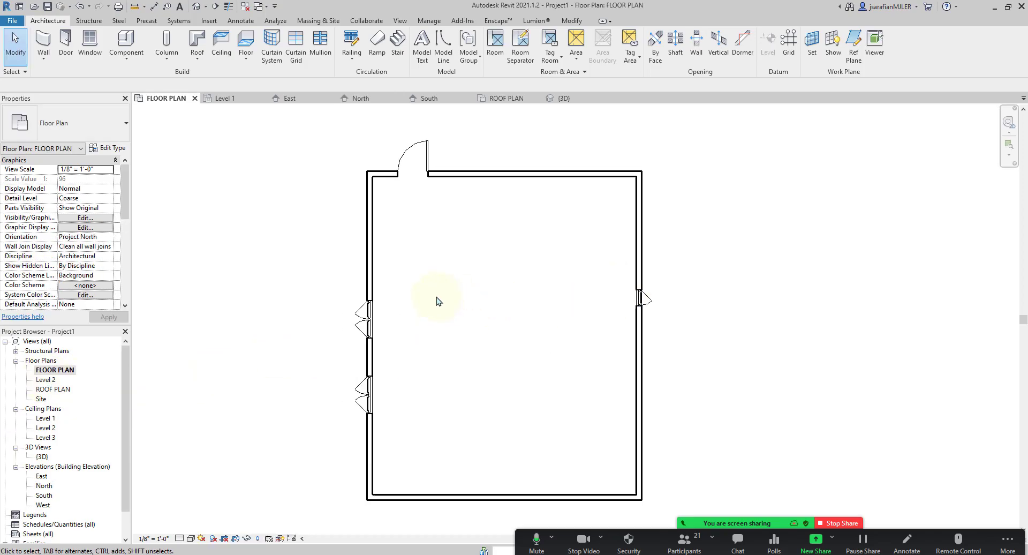
middle_drag(354, 293, 256, 287)
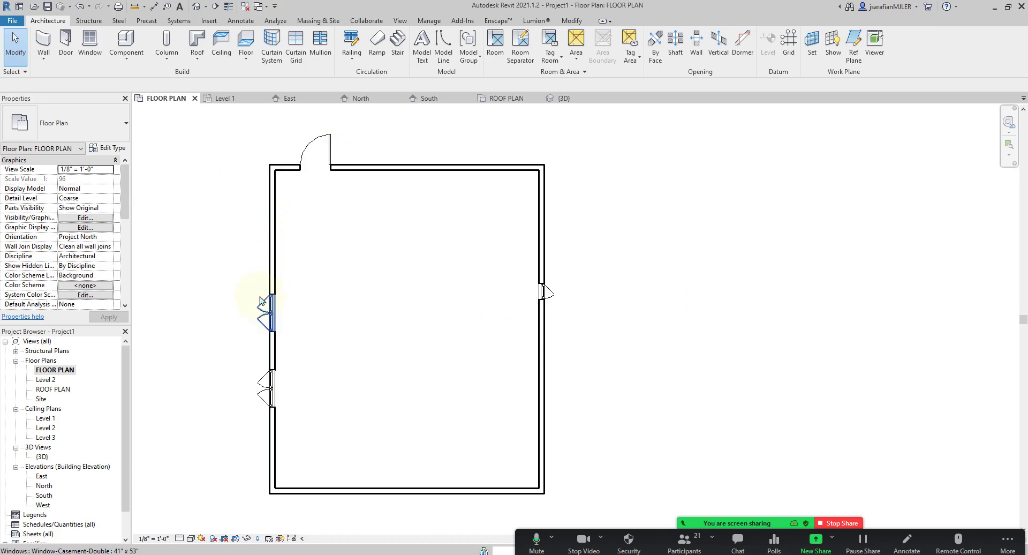
click(246, 57)
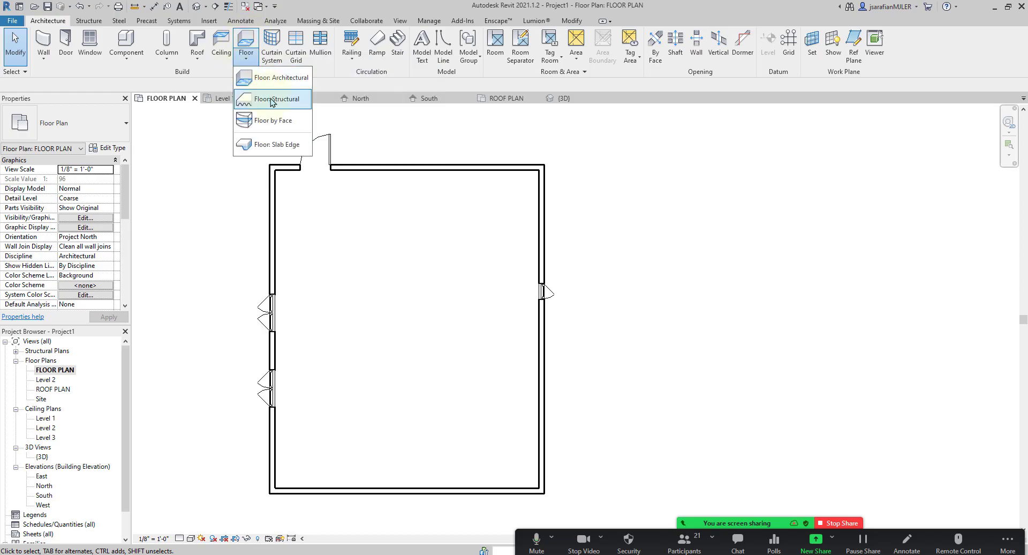
click(269, 80)
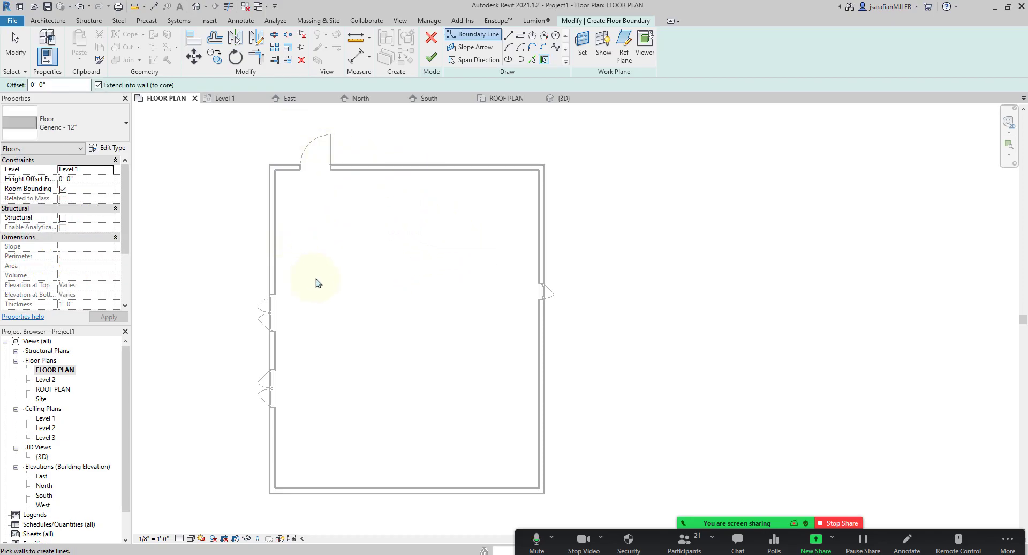
Add a floor boundary line along the north wall with Pick Walls, keeping a 0' 0" offset and extension into the wall core
click(508, 38)
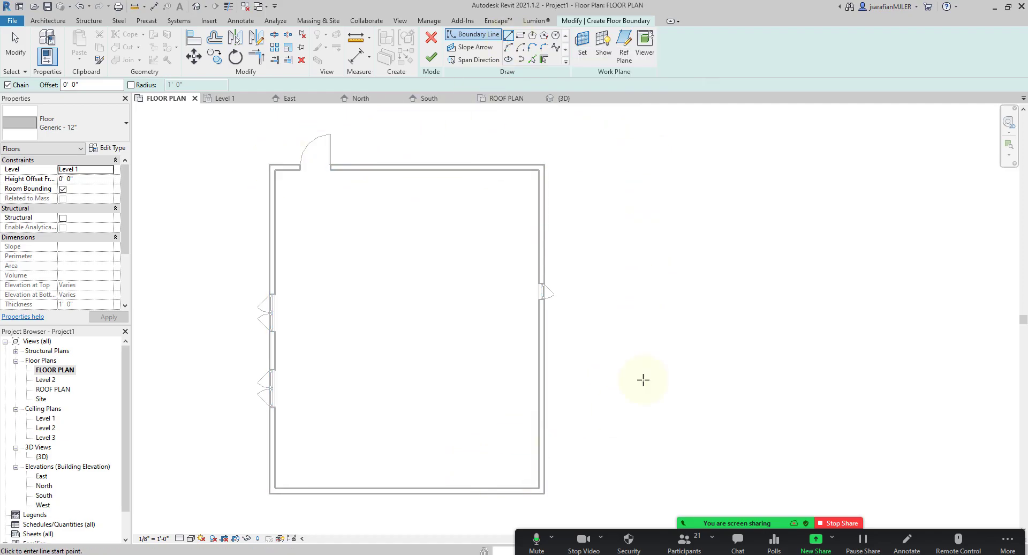
click(532, 60)
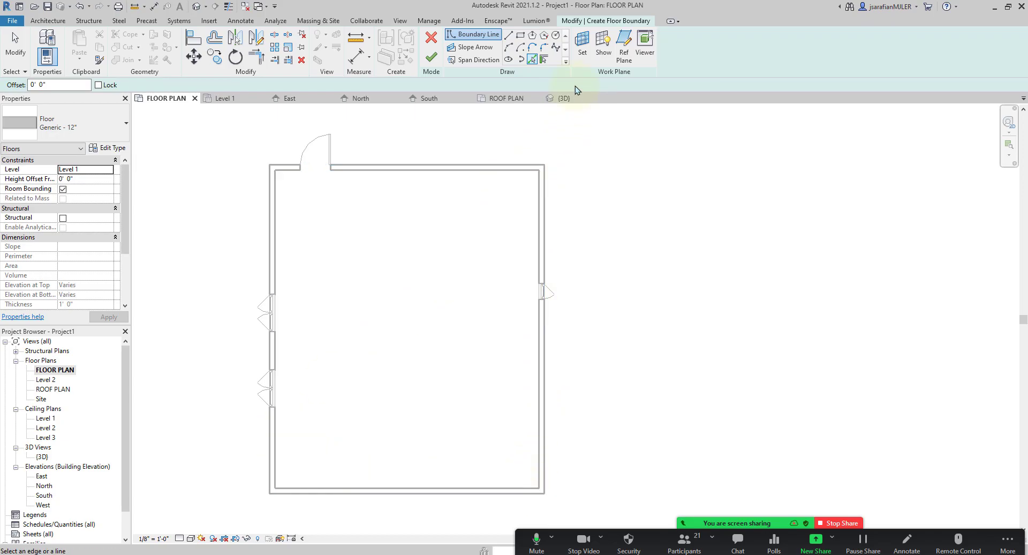
click(543, 59)
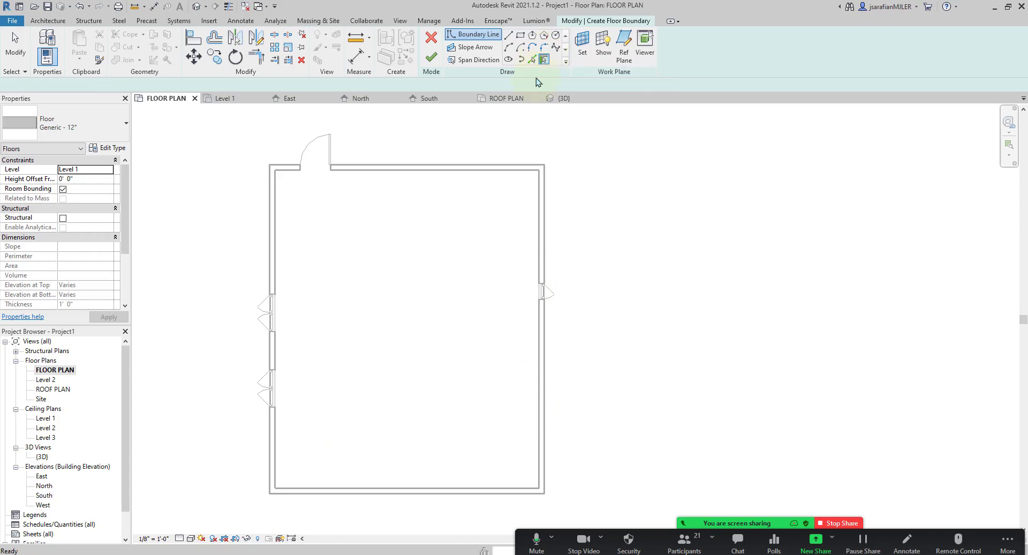
click(507, 174)
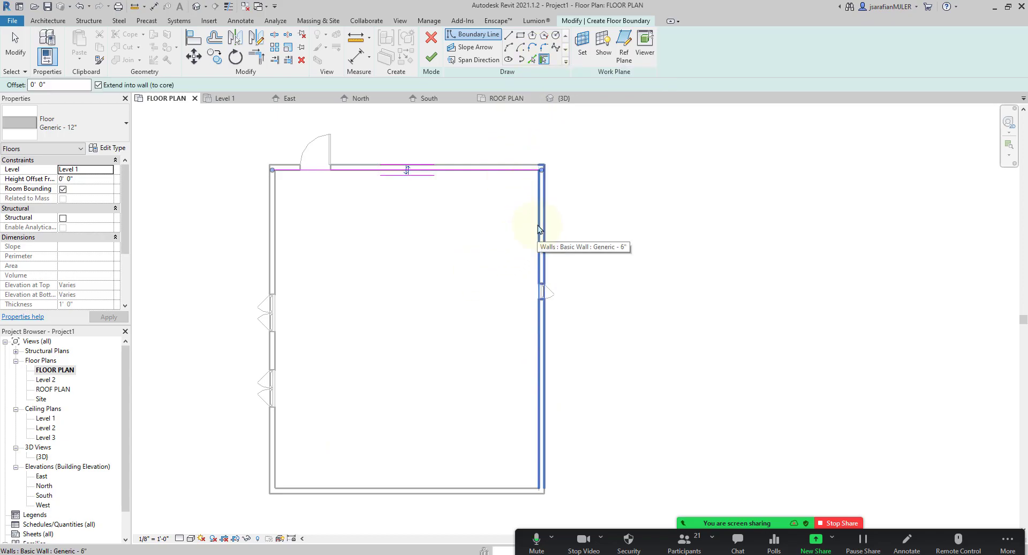
scroll(452, 161, up, 3)
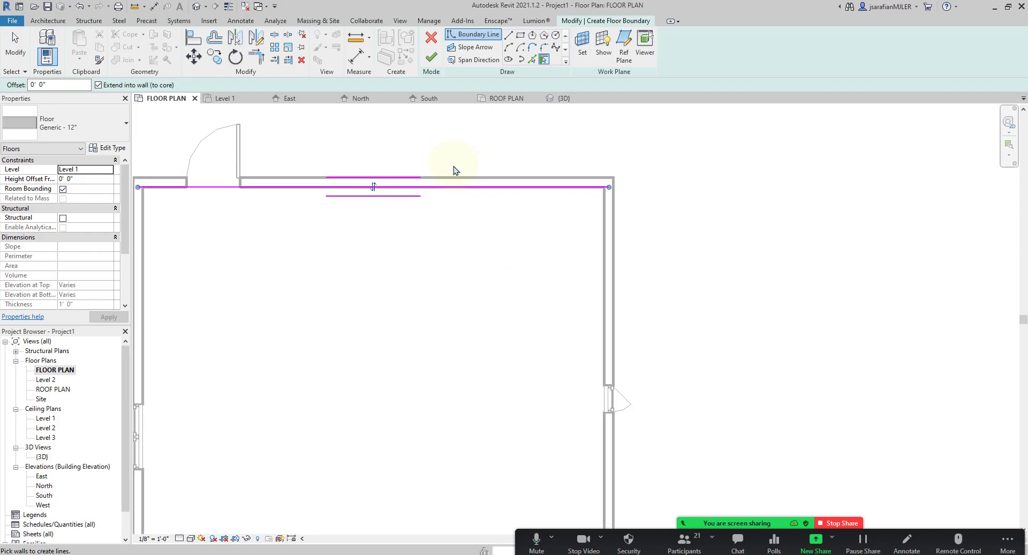
scroll(686, 194, up, 2)
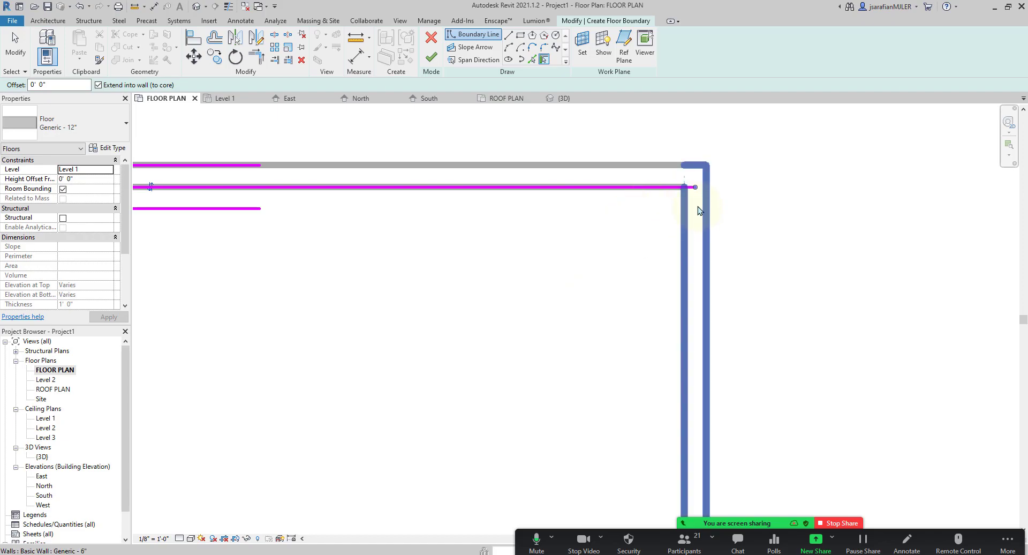
scroll(657, 150, down, 5)
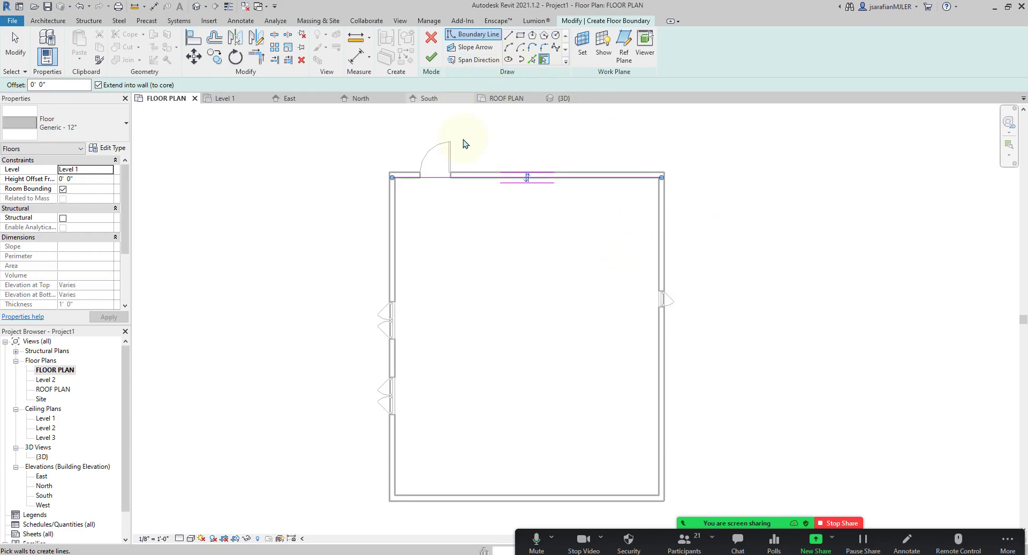
Stop picking walls and delete the floor boundary line along the north wall
key(Escape)
key(Escape)
mouse_move(372, 145)
mouse_down()
mouse_move(562, 198)
mouse_move(753, 211)
mouse_up()
key(Delete)
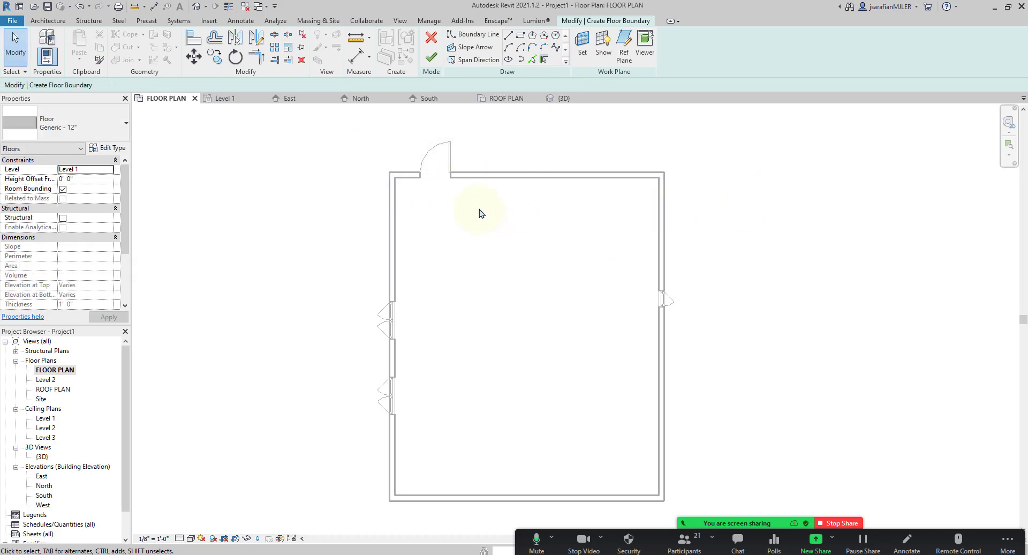
Trace the floor boundary with Pick Lines along the outer faces of the north, east, south and west walls, with a 0' 0" offset
scroll(480, 201, up, 2)
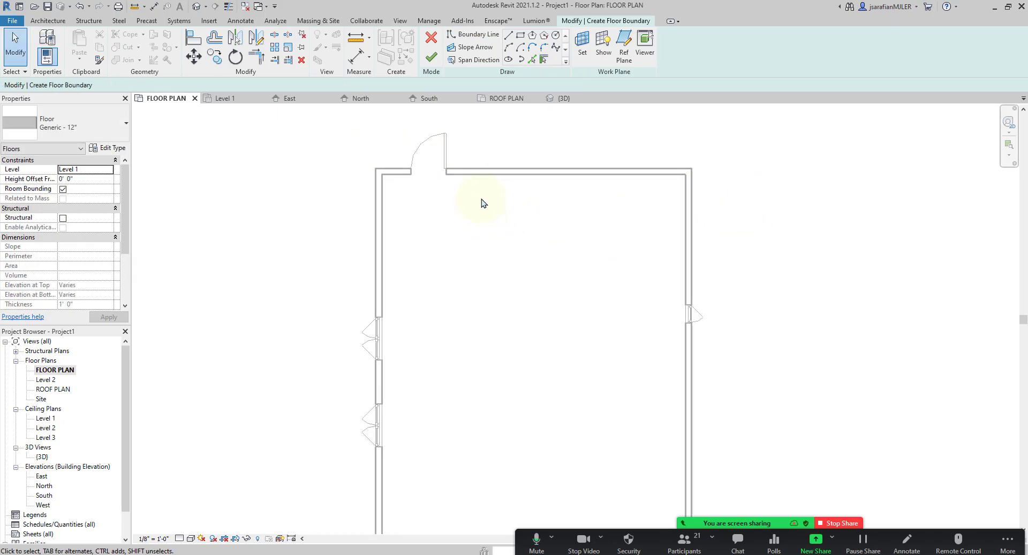
click(533, 59)
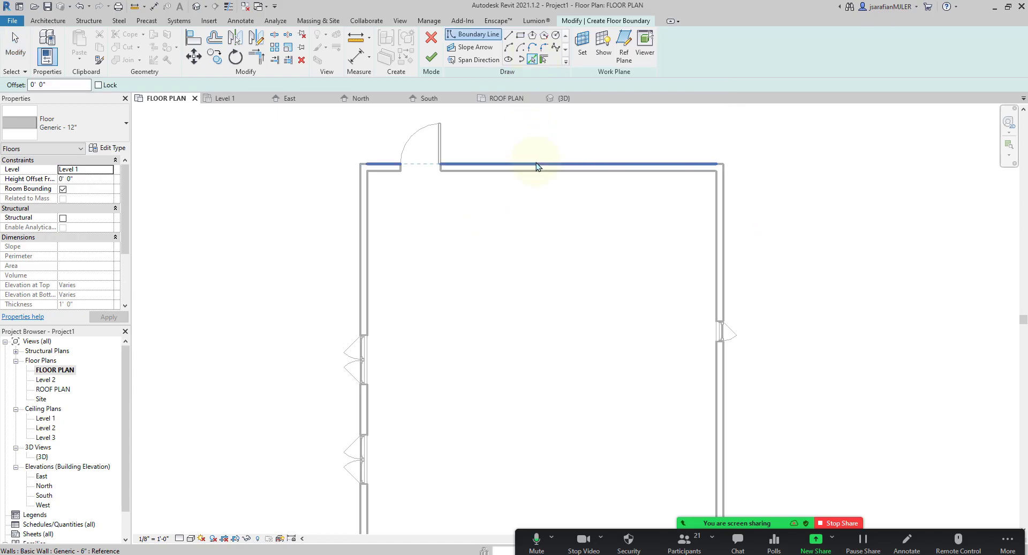
scroll(530, 112, down, 1)
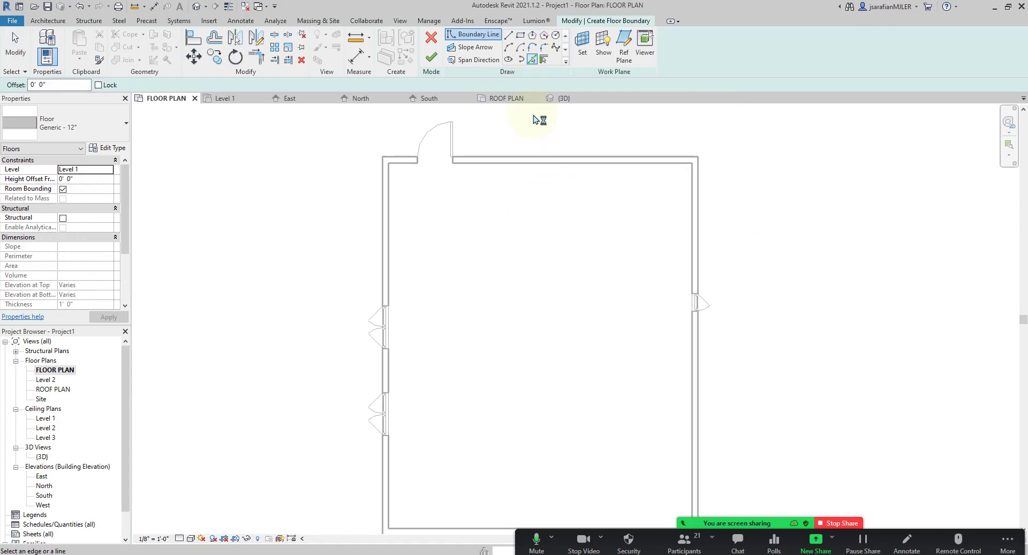
click(560, 161)
scroll(706, 170, up, 3)
scroll(707, 170, up, 2)
click(684, 170)
scroll(741, 148, down, 1)
scroll(742, 148, down, 3)
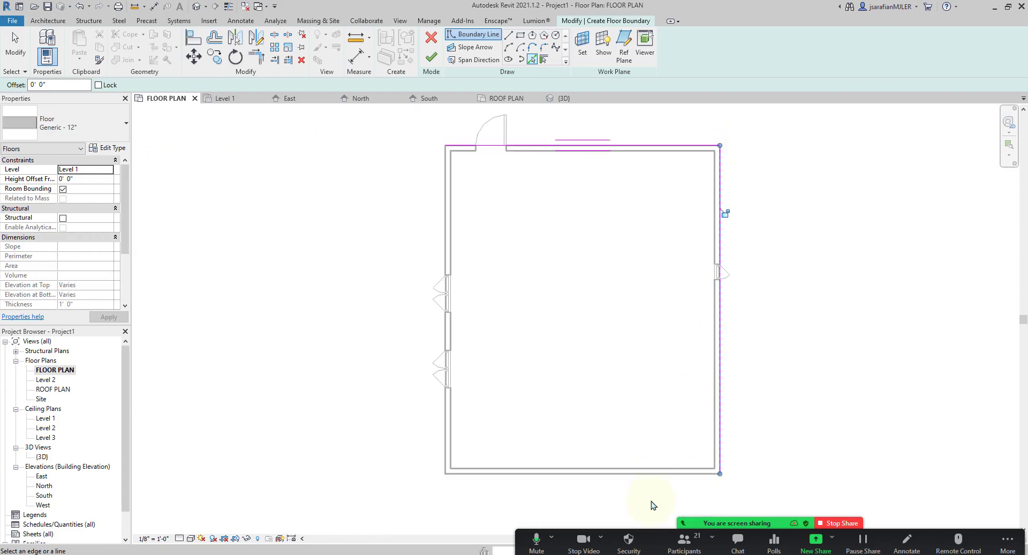
click(643, 475)
click(446, 445)
scroll(589, 256, up, 1)
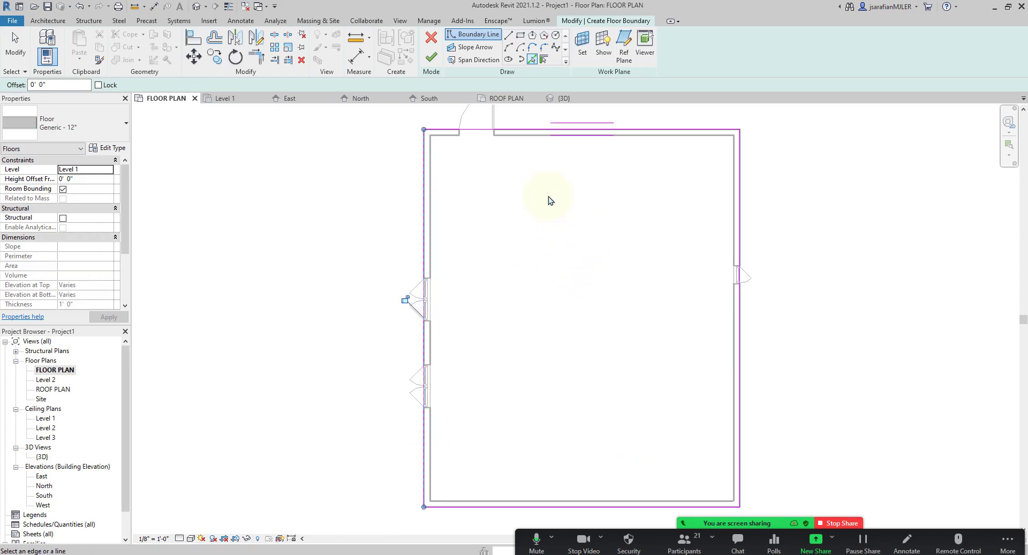
Keep the floor type Generic - 12" and finish the floor boundary sketch
key(Escape)
scroll(443, 147, up, 2)
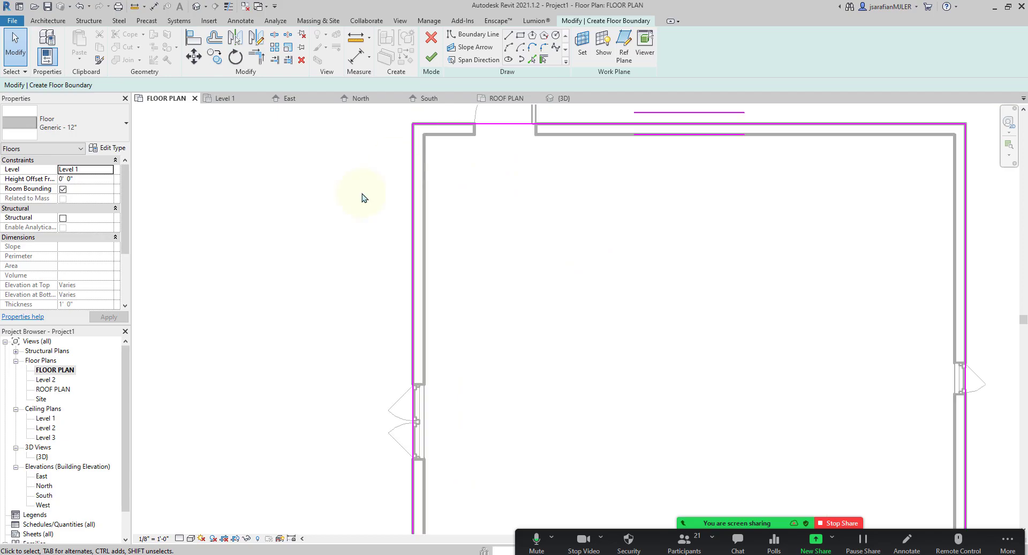
scroll(401, 168, down, 3)
scroll(455, 214, up, 1)
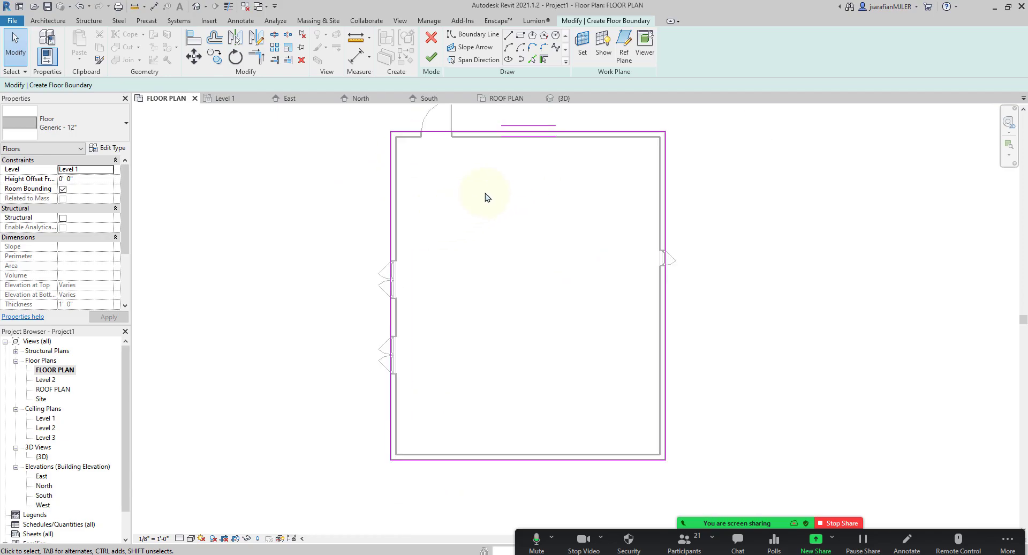
click(73, 126)
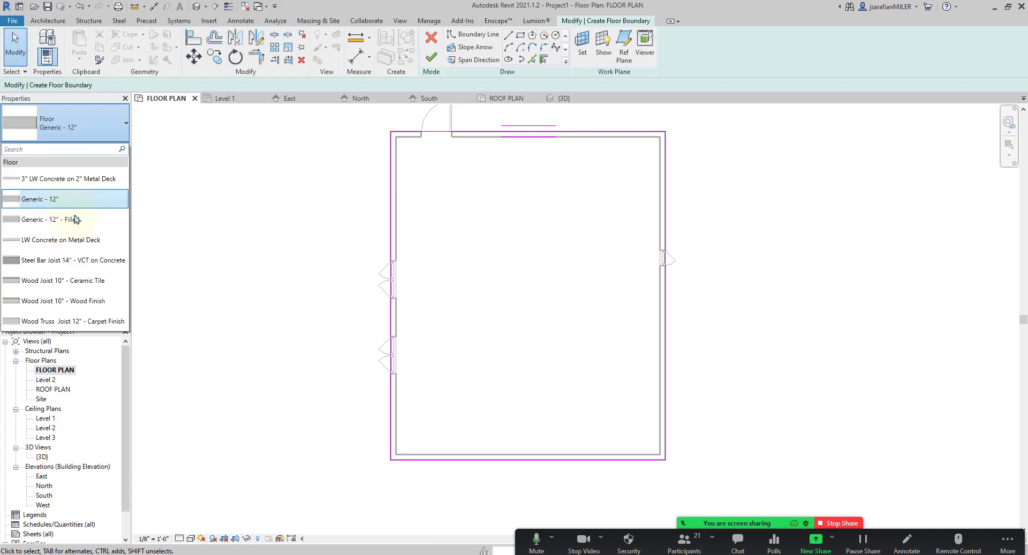
click(69, 202)
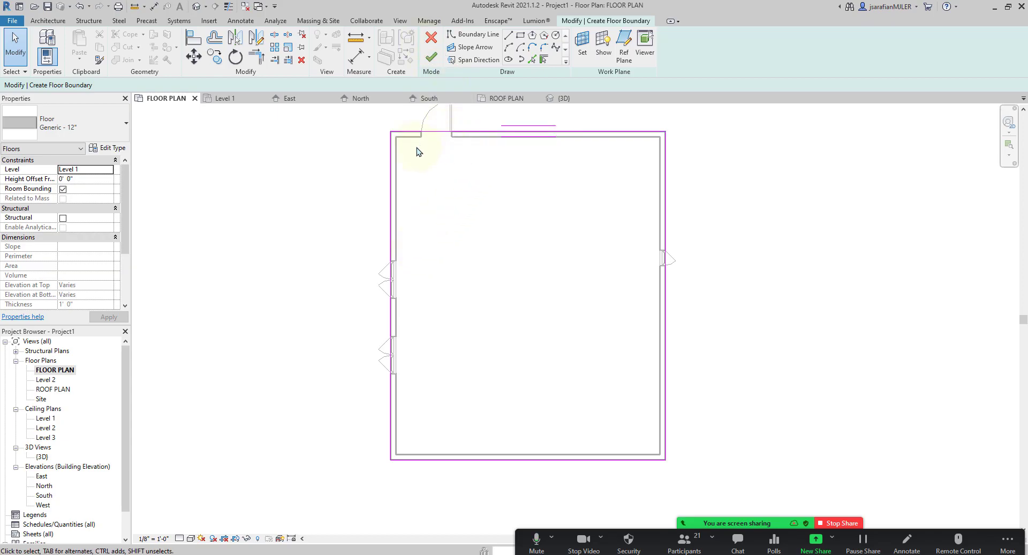
click(433, 57)
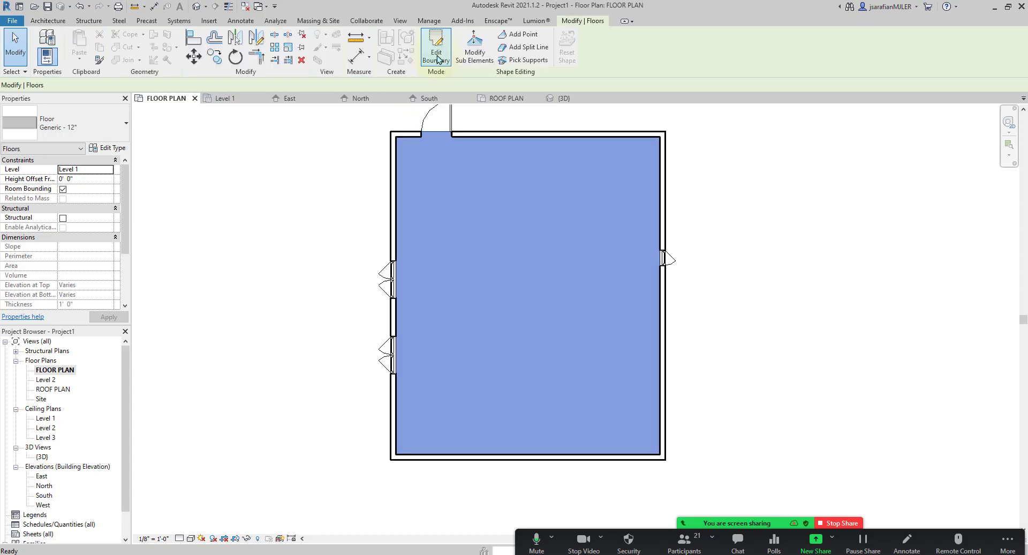
click(731, 274)
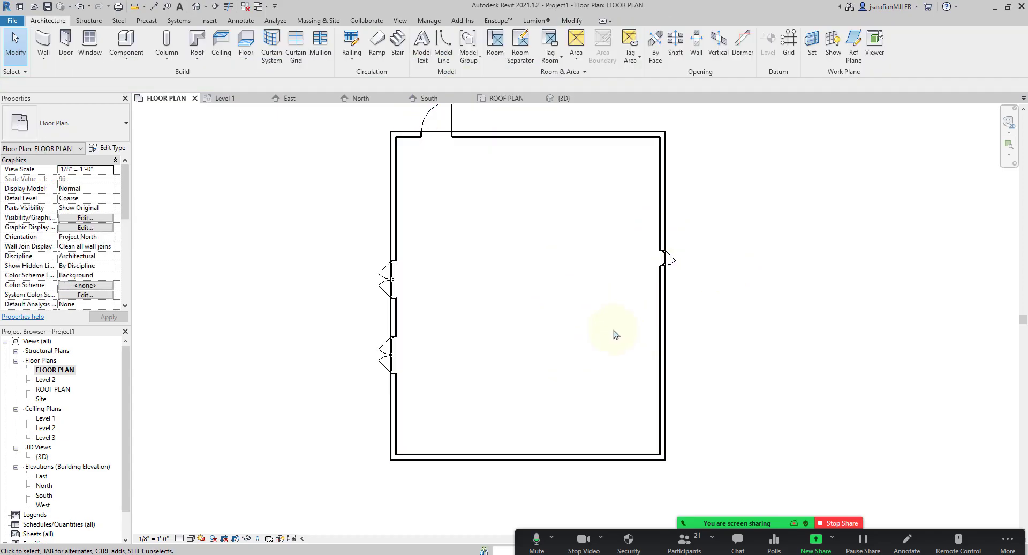
Examine the finished floor and walls in the default 3D view
click(197, 6)
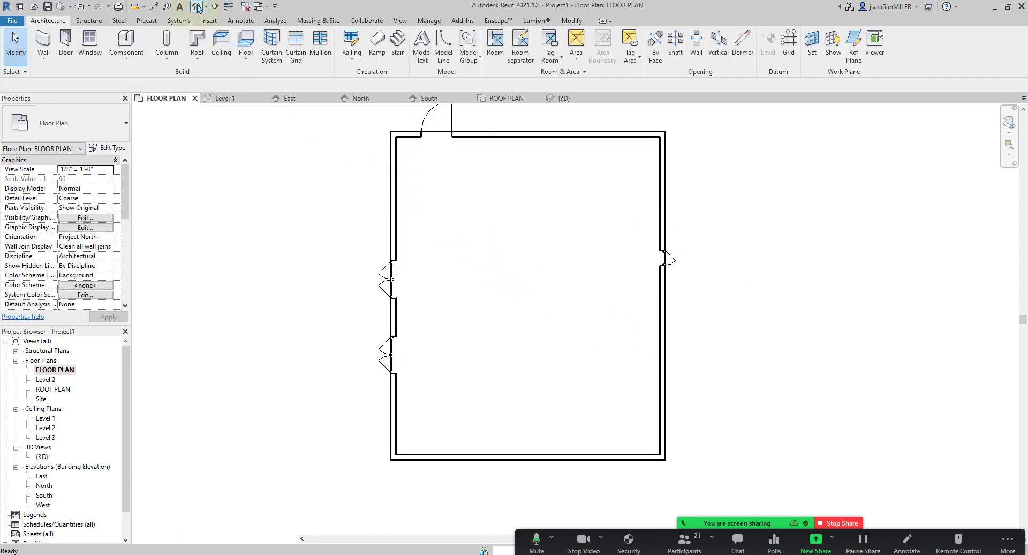
click(578, 455)
key(Escape)
mouse_move(775, 285)
shift+middle_down()
mouse_move(770, 340)
mouse_move(729, 374)
mouse_move(764, 287)
mouse_move(792, 278)
shift+middle_up()
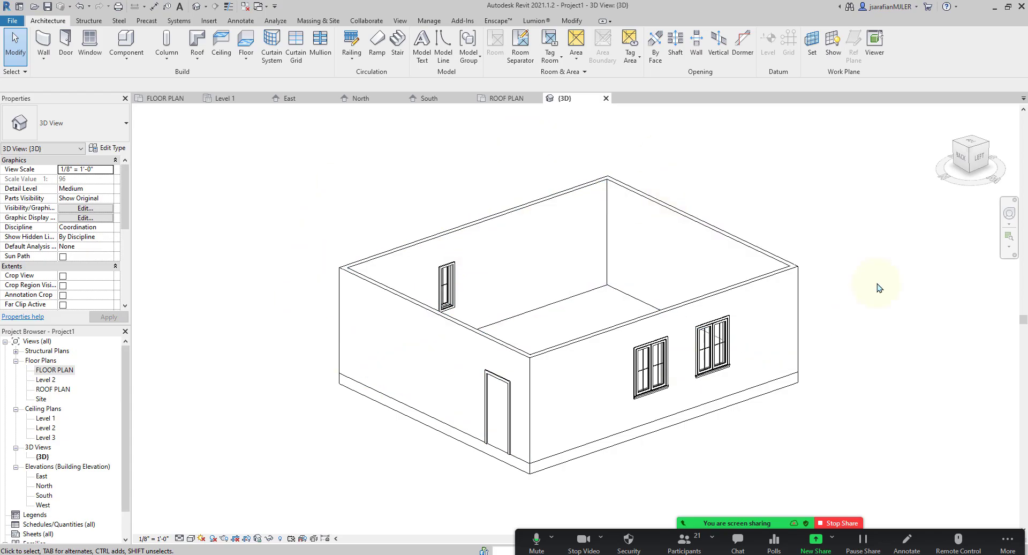
Open the ROOF PLAN view and its View Range settings, with the sample view range diagram shown
double_click(54, 389)
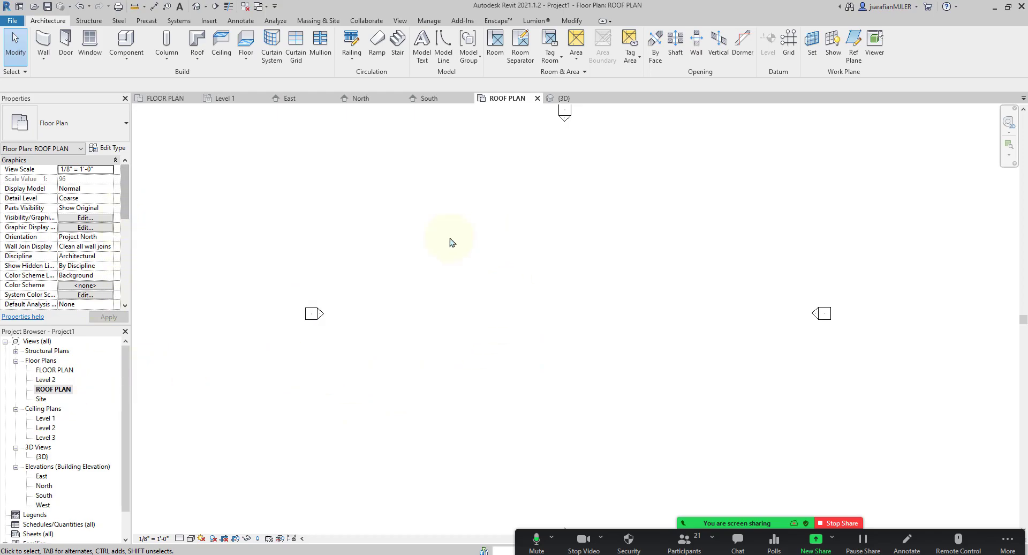
drag(123, 210, 130, 254)
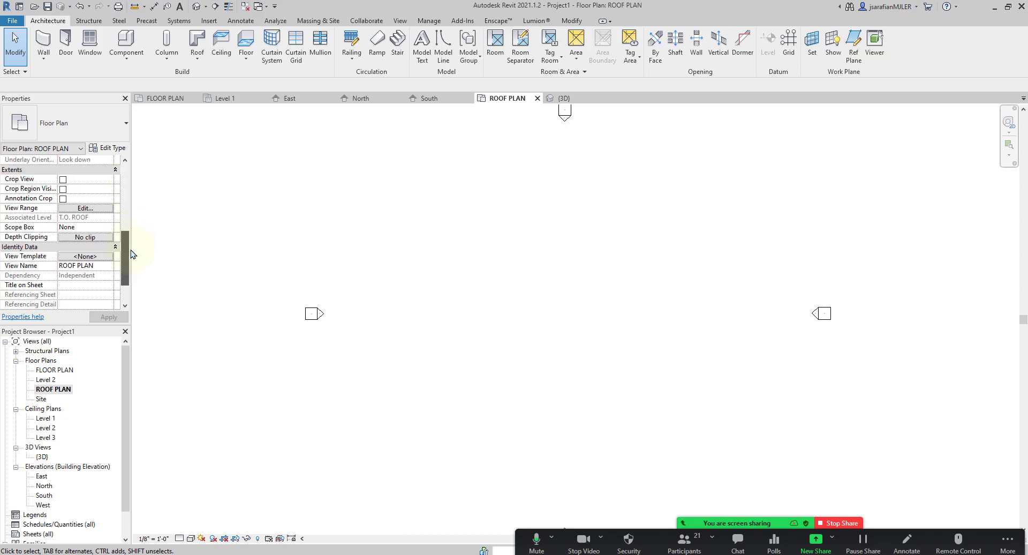
click(85, 208)
drag(708, 213, 665, 207)
click(522, 339)
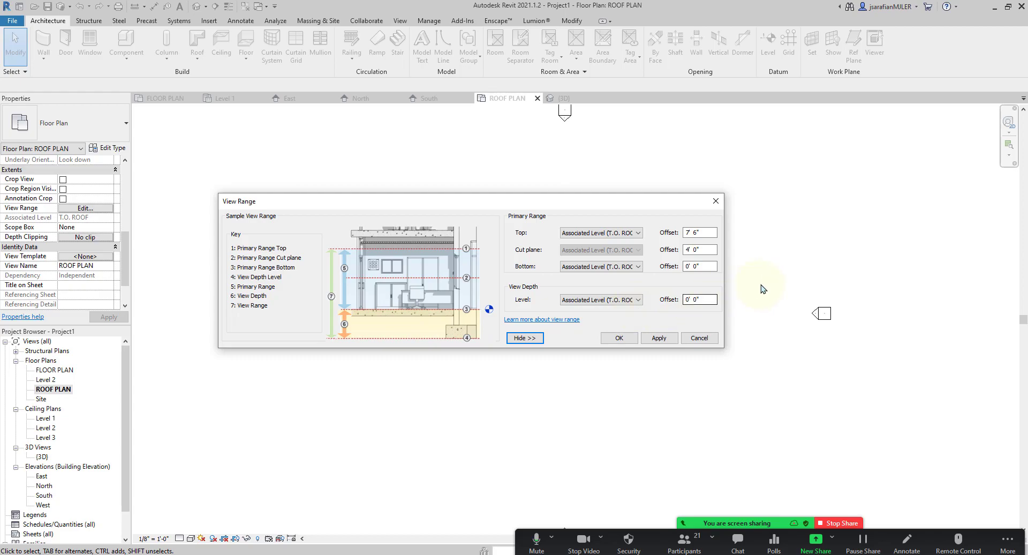
Set the primary range's bottom and the view depth level of ROOF PLAN to Unlimited, and accept the view range
drag(701, 233, 679, 234)
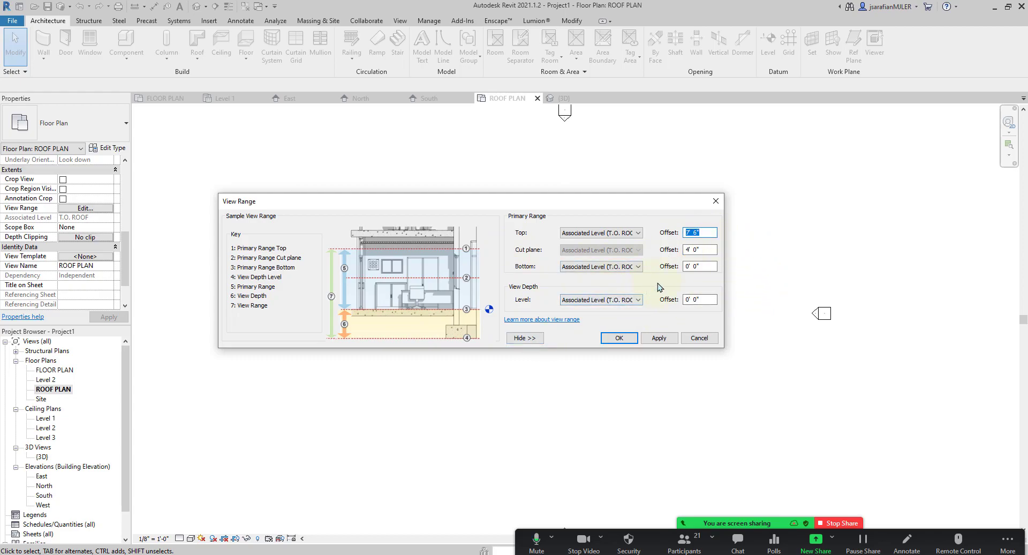
click(690, 232)
drag(704, 232, 687, 234)
drag(701, 250, 673, 252)
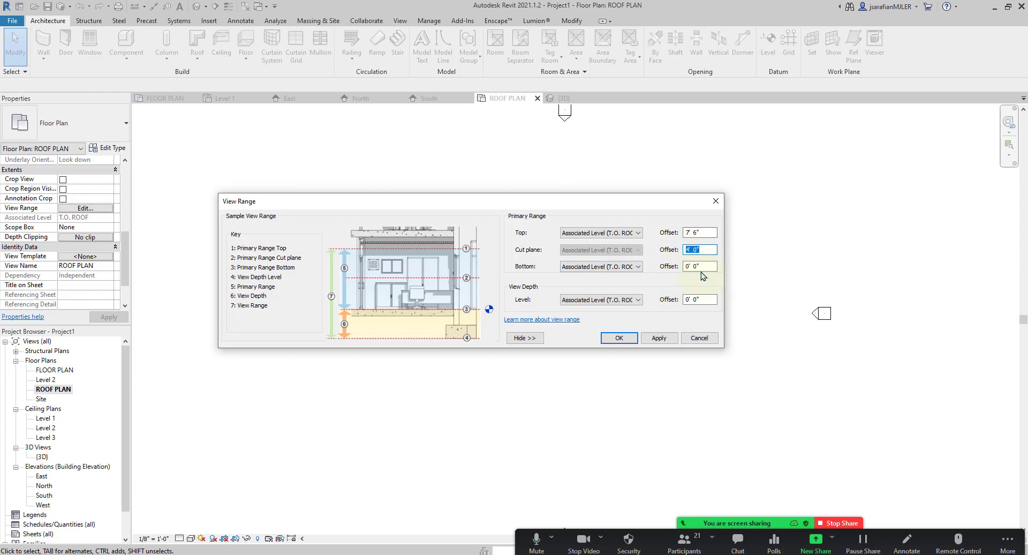
click(706, 266)
click(638, 267)
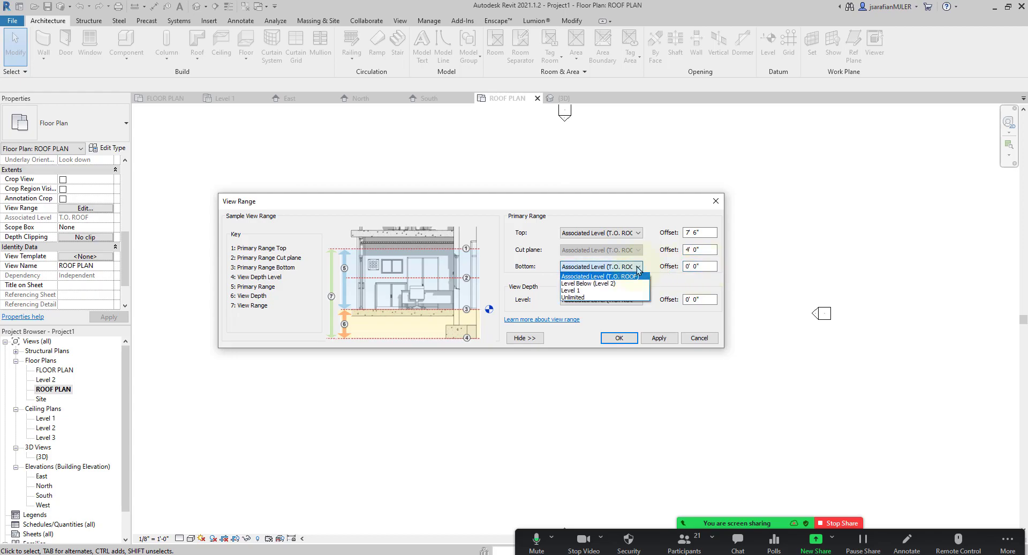
click(601, 298)
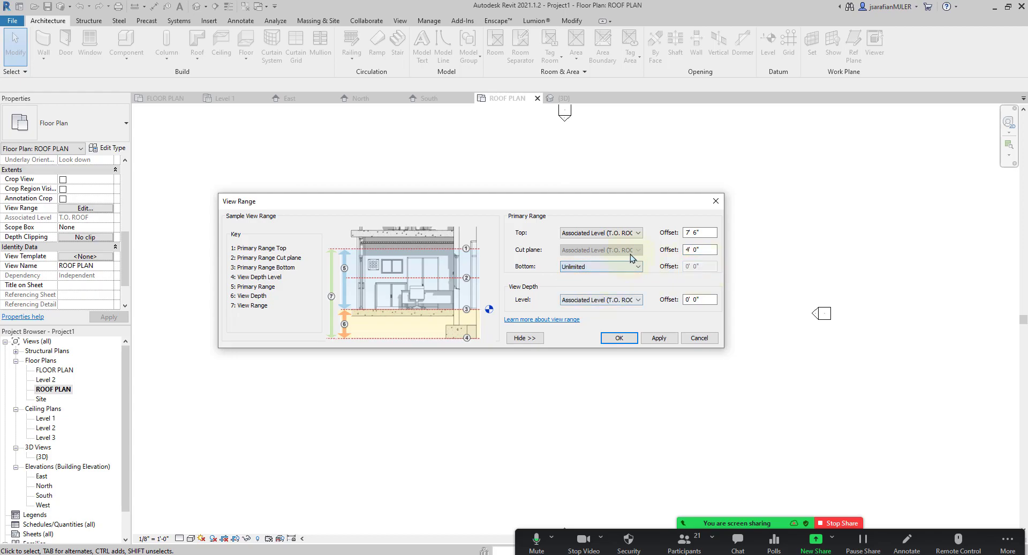
click(635, 301)
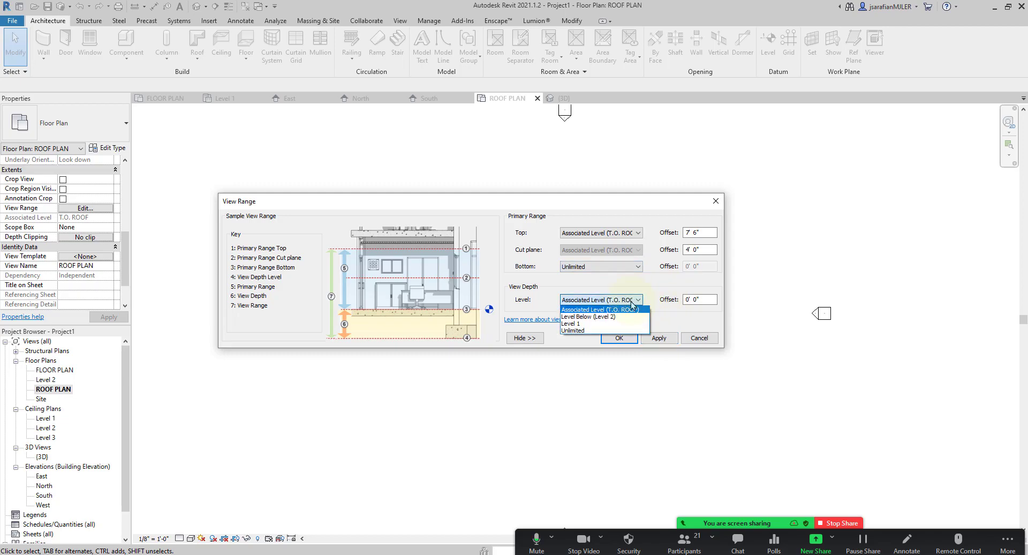
click(594, 324)
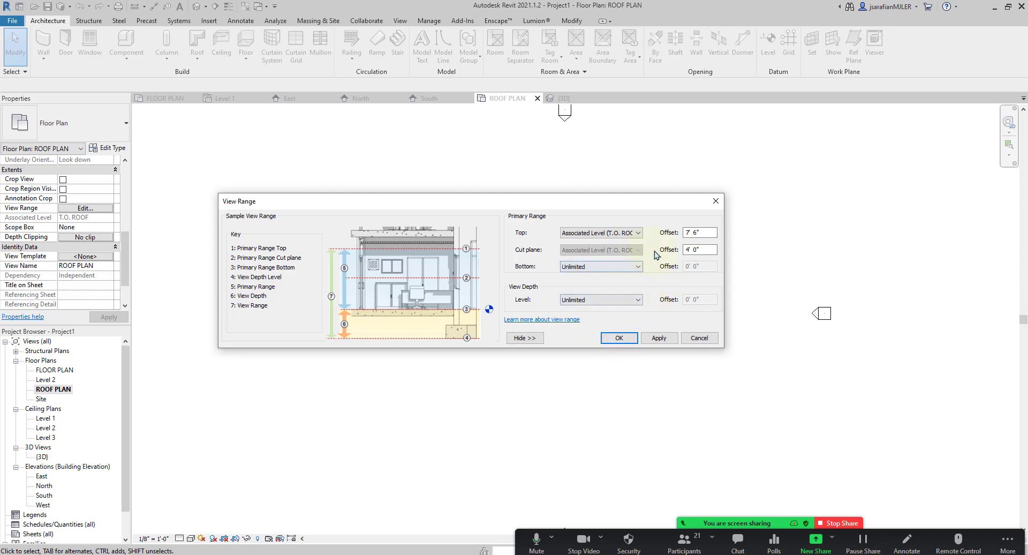
click(620, 338)
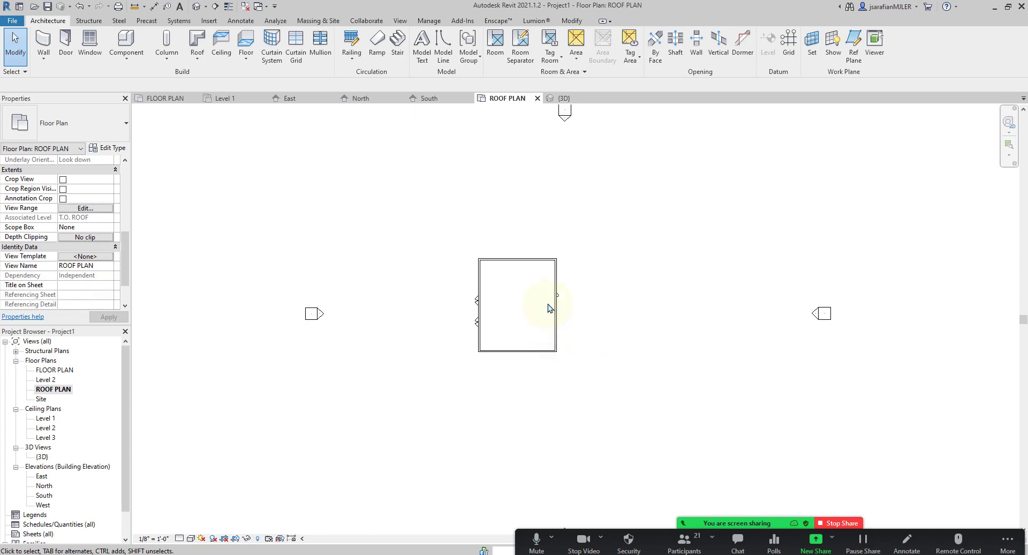
Start a roof by footprint of type Generic - 12" with slope-defining edges and a 2' 0" overhang
scroll(544, 313, up, 2)
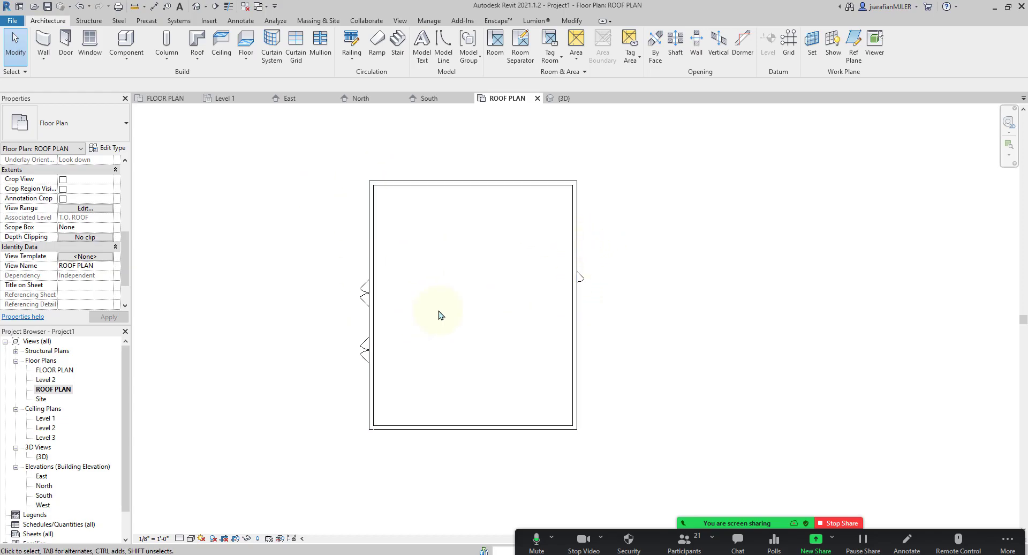
scroll(452, 239, up, 2)
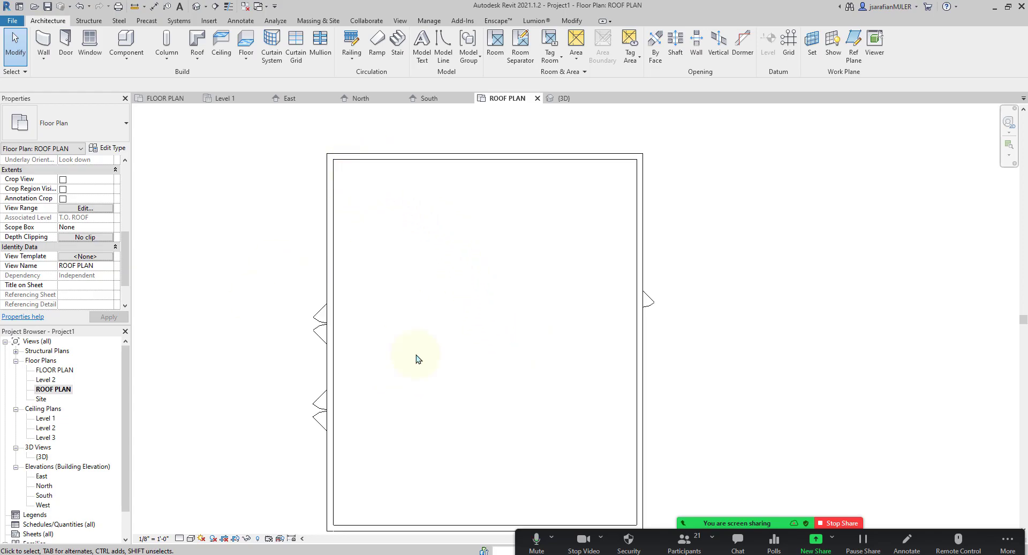
scroll(493, 368, down, 1)
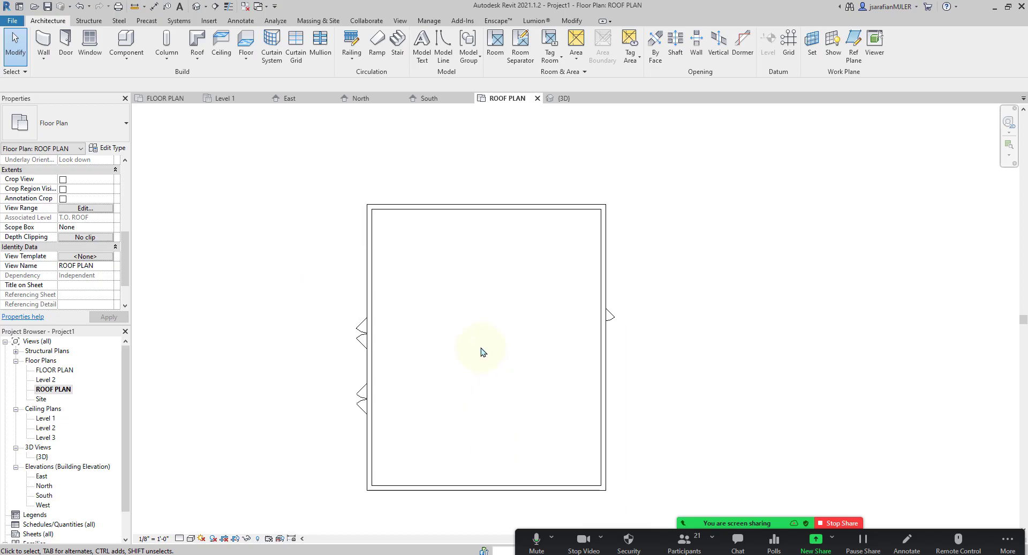
middle_drag(420, 317, 374, 254)
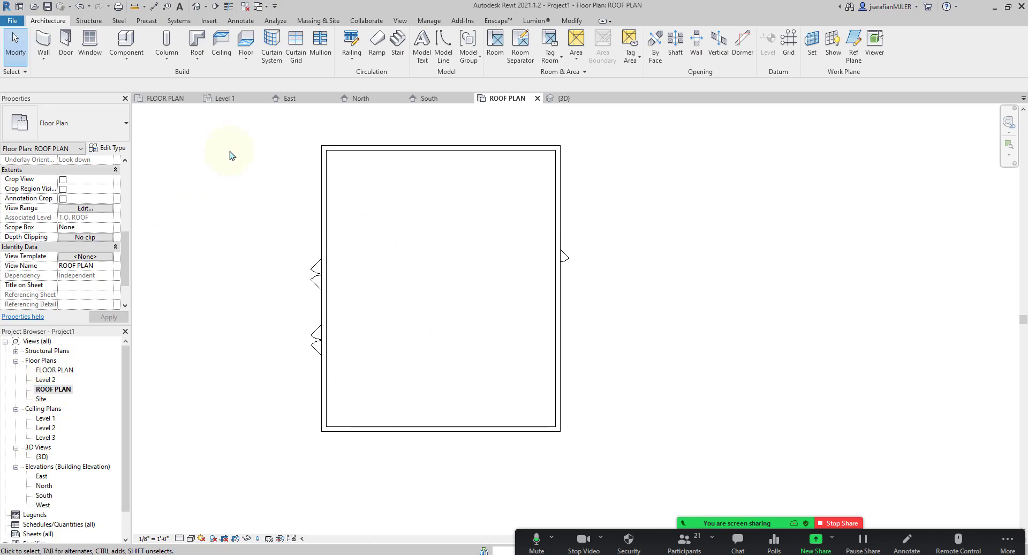
click(198, 43)
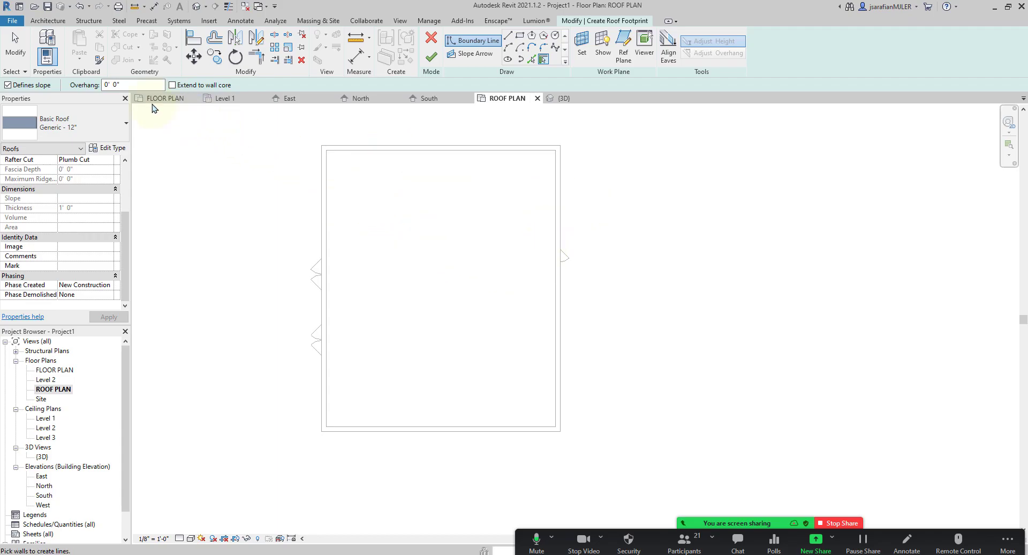
click(121, 87)
drag(109, 87, 106, 87)
text(2')
Add slope-defining roof boundary lines outside the west and east walls with Pick Walls
click(322, 178)
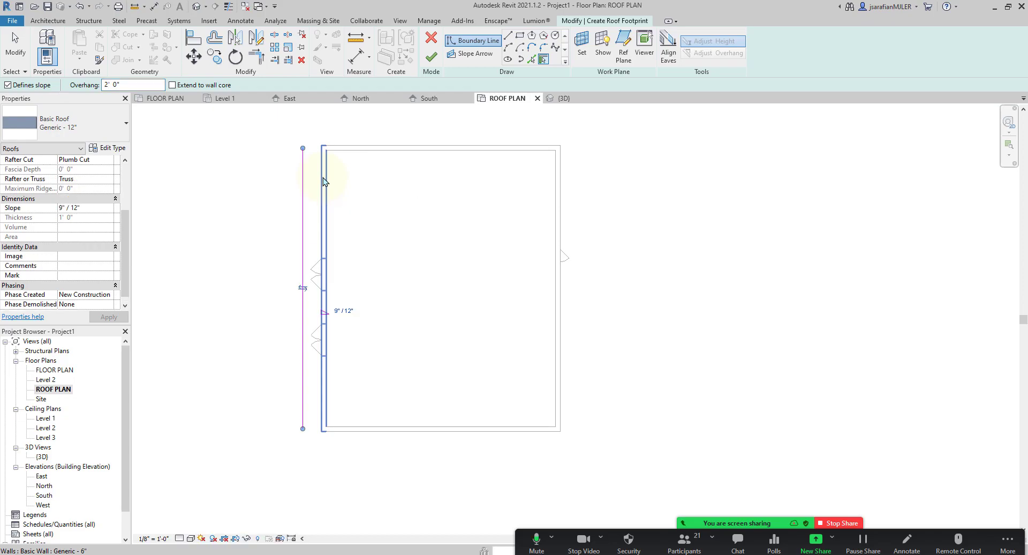
scroll(329, 313, up, 5)
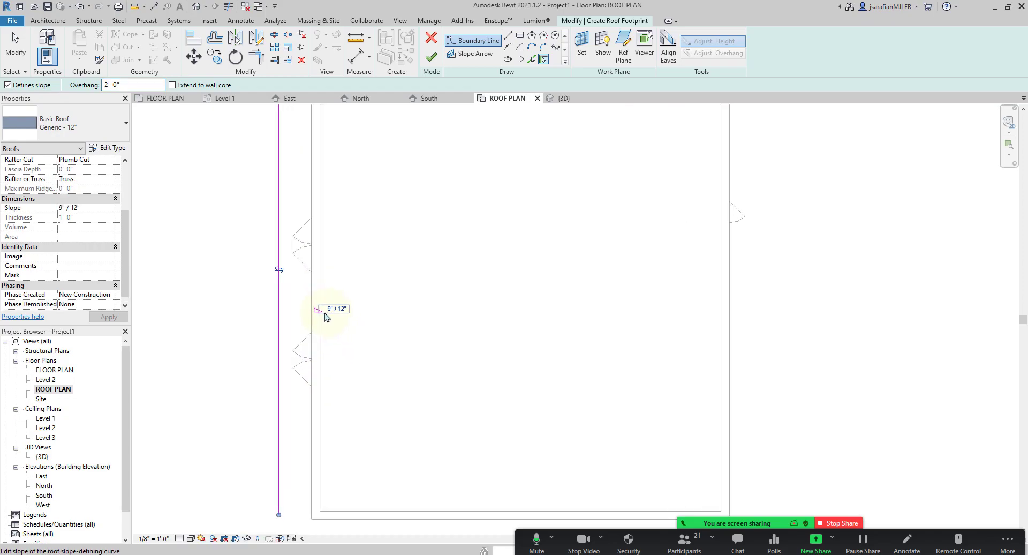
scroll(309, 325, down, 4)
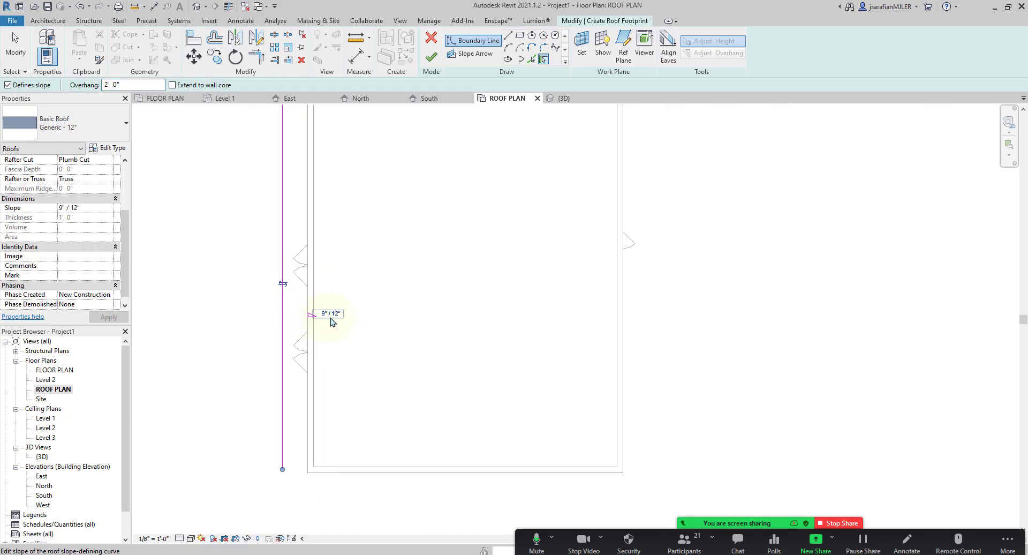
scroll(295, 337, down, 2)
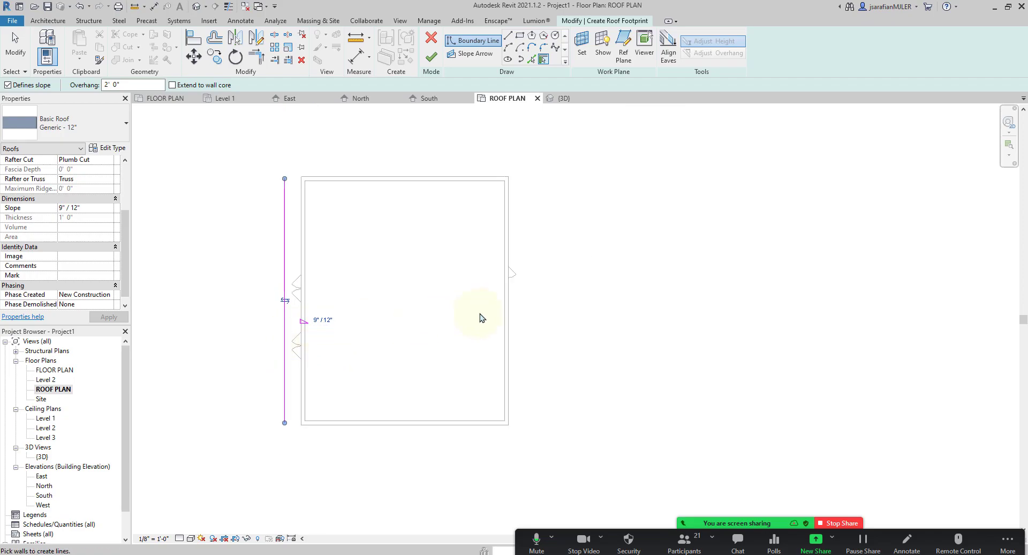
click(510, 300)
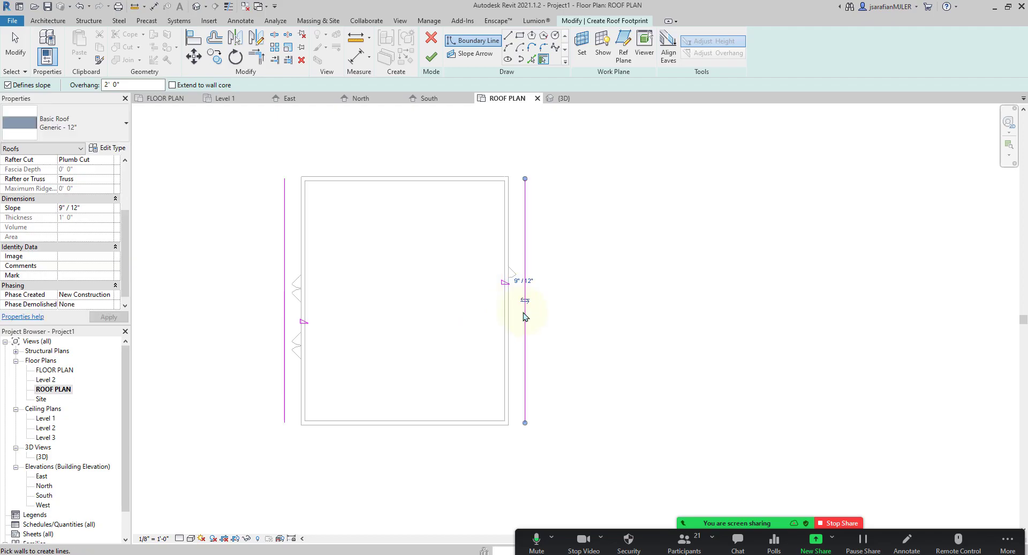
scroll(525, 283, up, 2)
scroll(592, 352, down, 3)
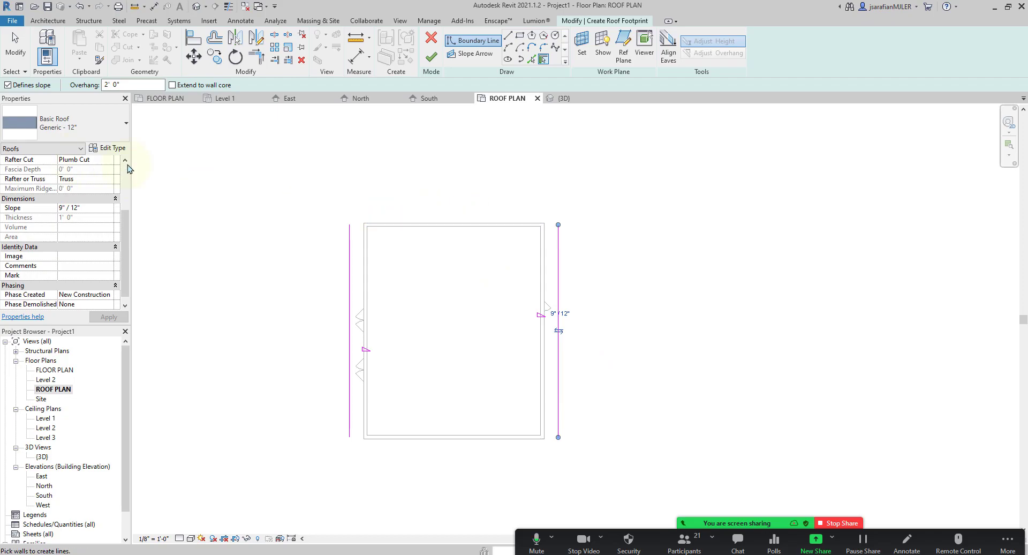
Add roof boundary lines that do not define slope outside the north and south walls, with a 2' 0" overhang
click(8, 85)
click(416, 227)
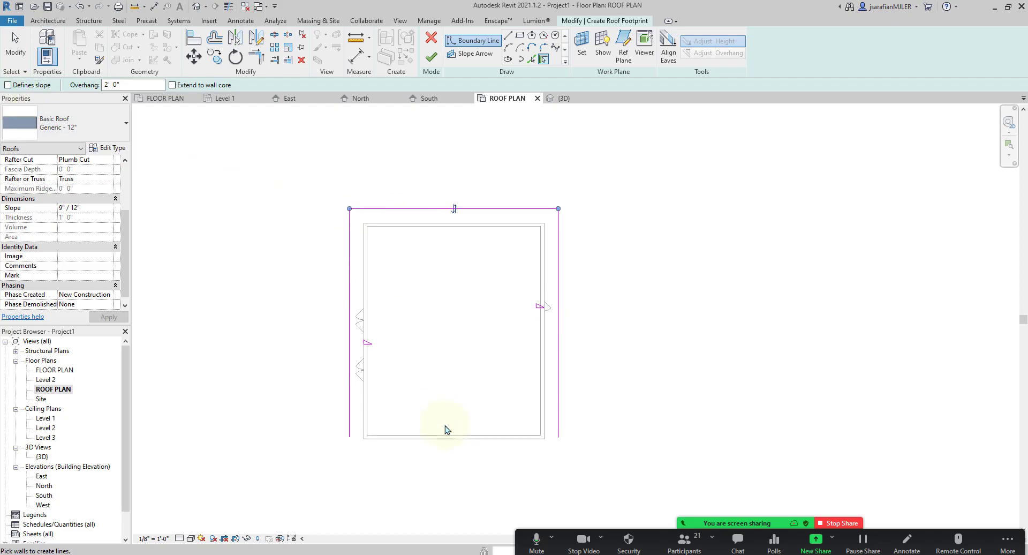
click(446, 440)
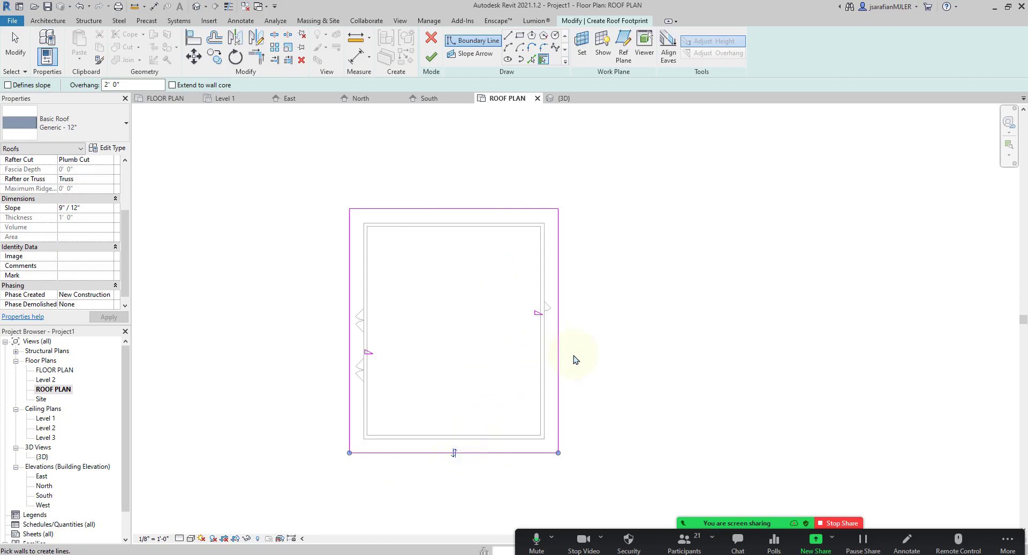
key(Escape)
Set the slope of the east roof boundary line to 4" / 12"
click(558, 333)
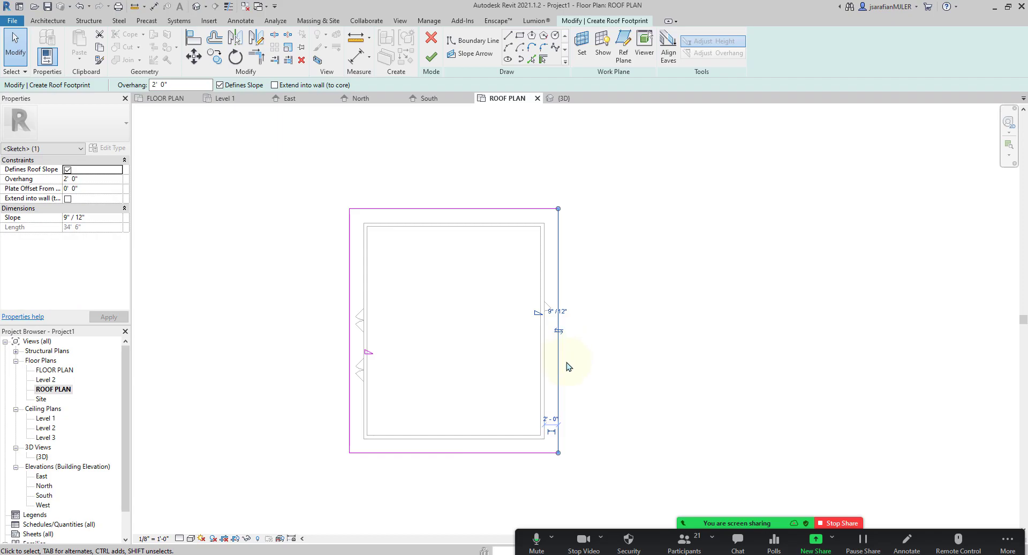
scroll(593, 322, up, 1)
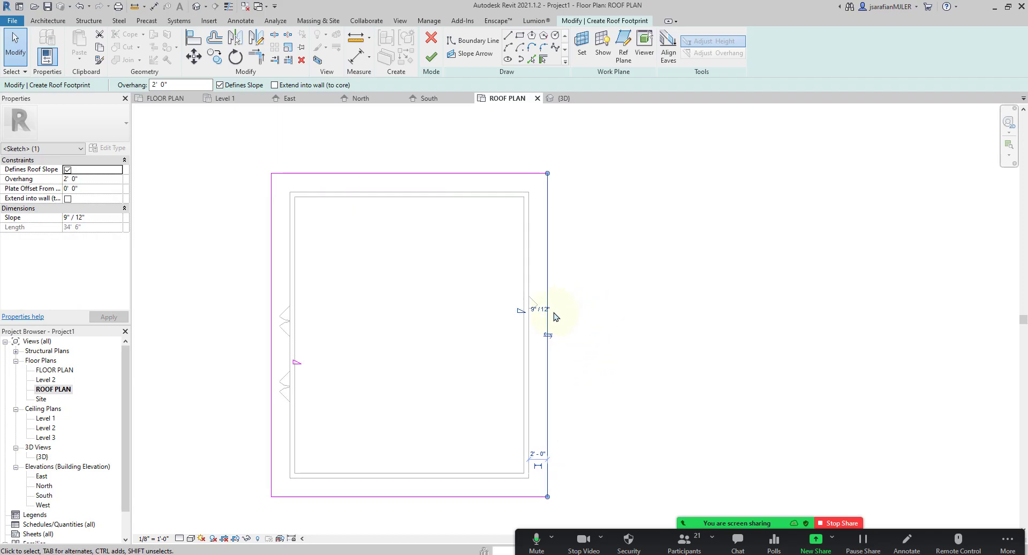
click(542, 310)
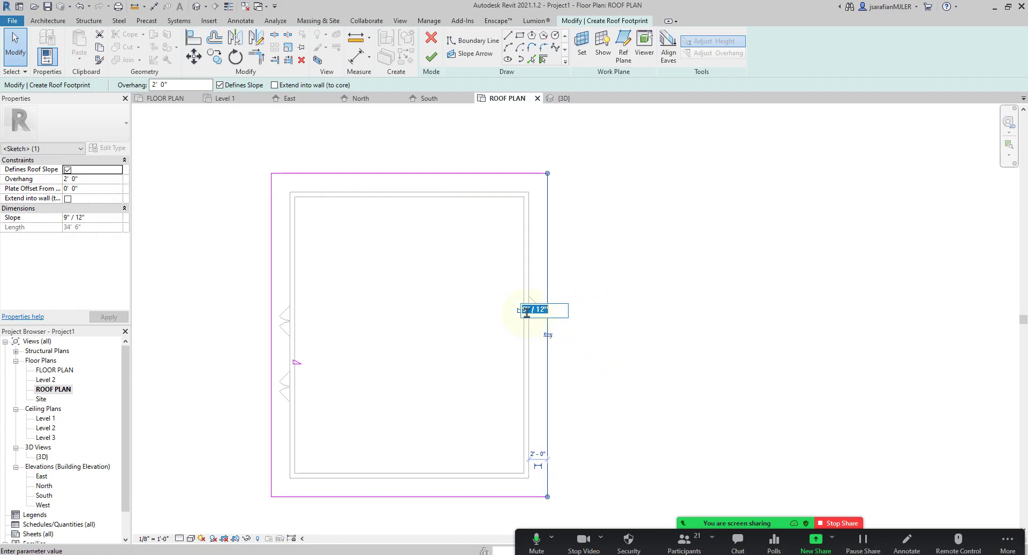
double_click(526, 309)
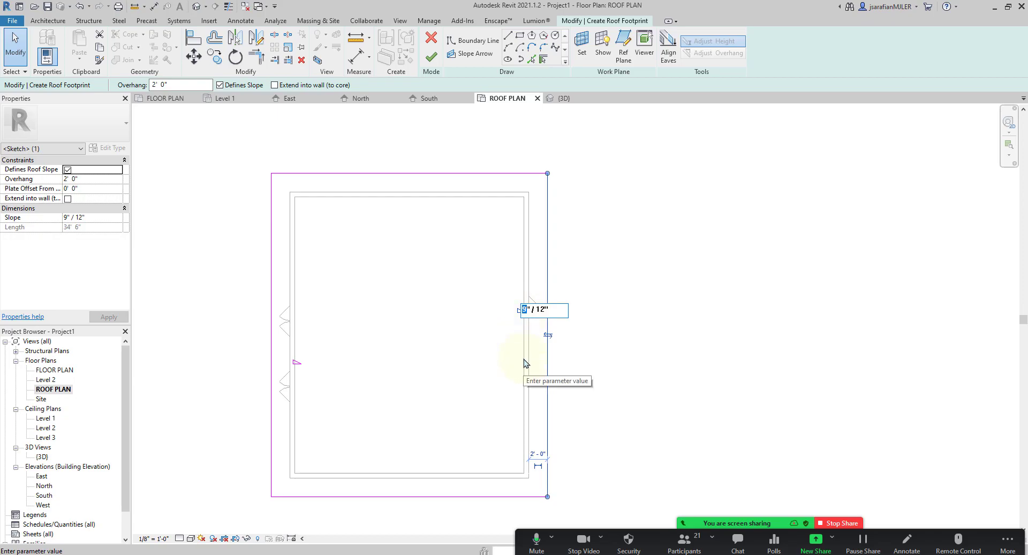
text(4)
key(Return)
Set the slope of the west roof boundary line to 4" / 12"
click(289, 361)
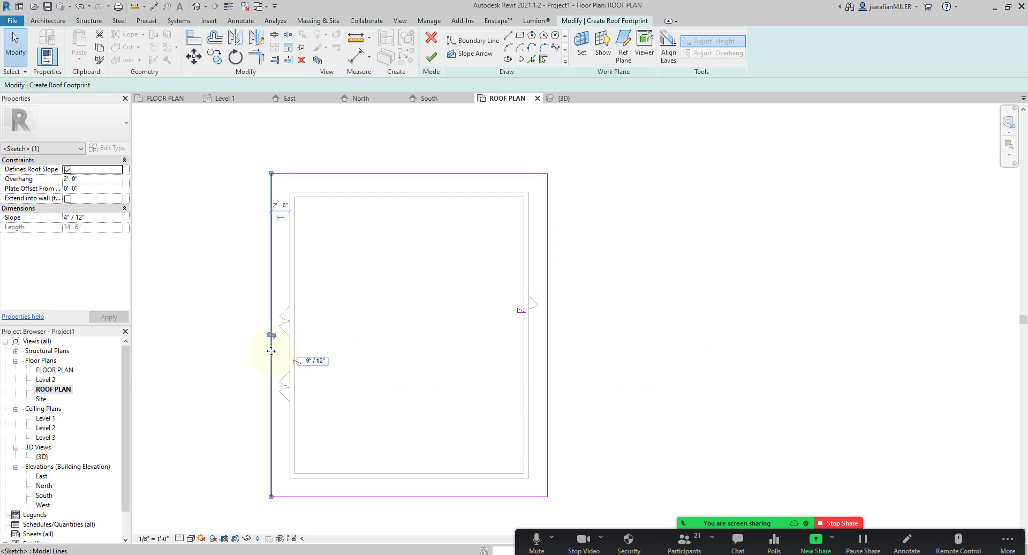
click(301, 361)
drag(301, 361, 295, 361)
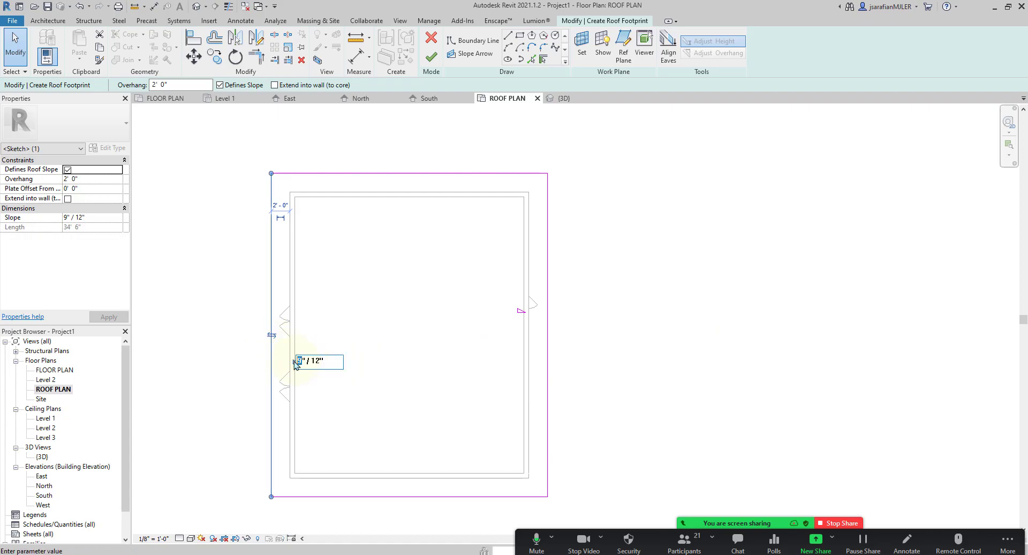
text(4)
key(Return)
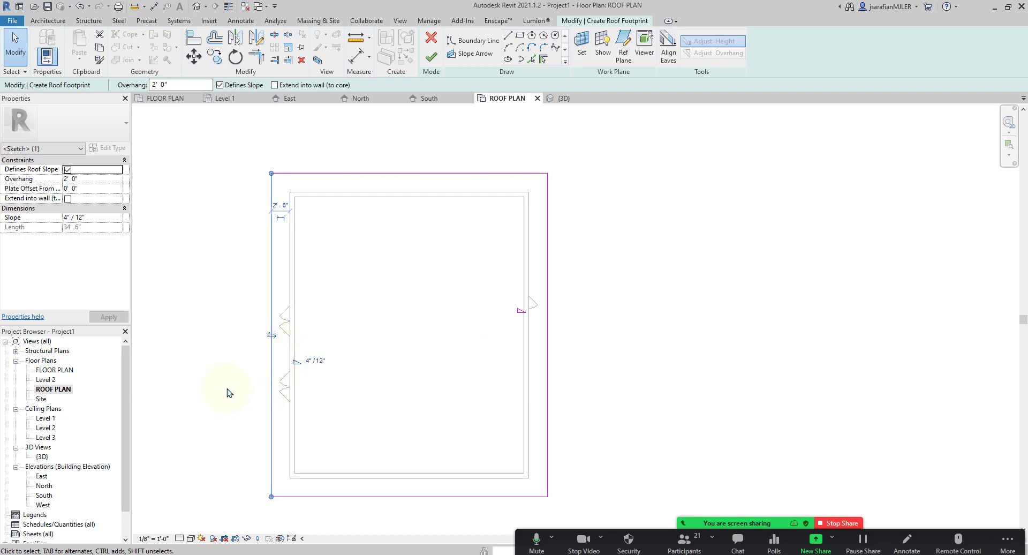
click(597, 386)
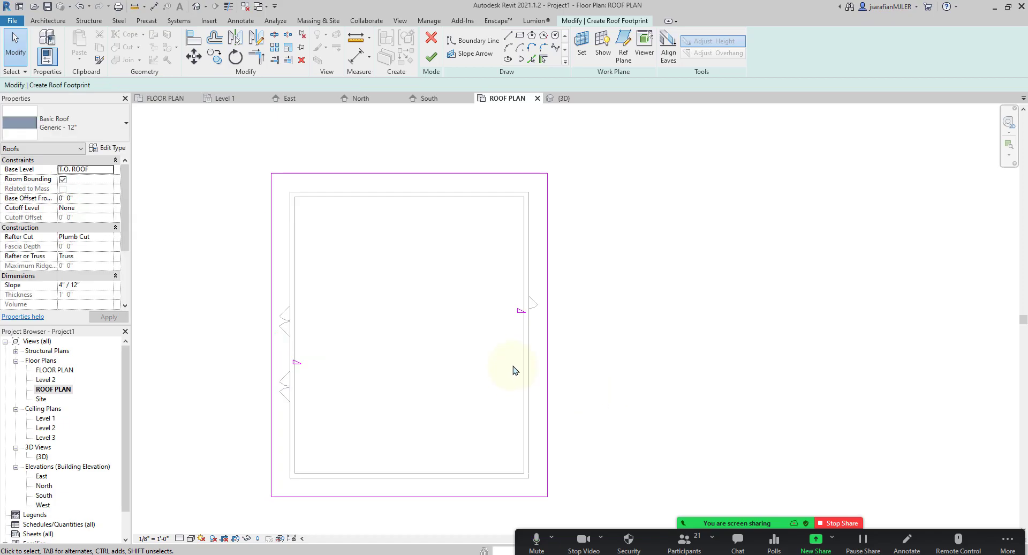
Choose Generic - 12" as the roof type and move the east boundary line farther out from the east wall
click(60, 126)
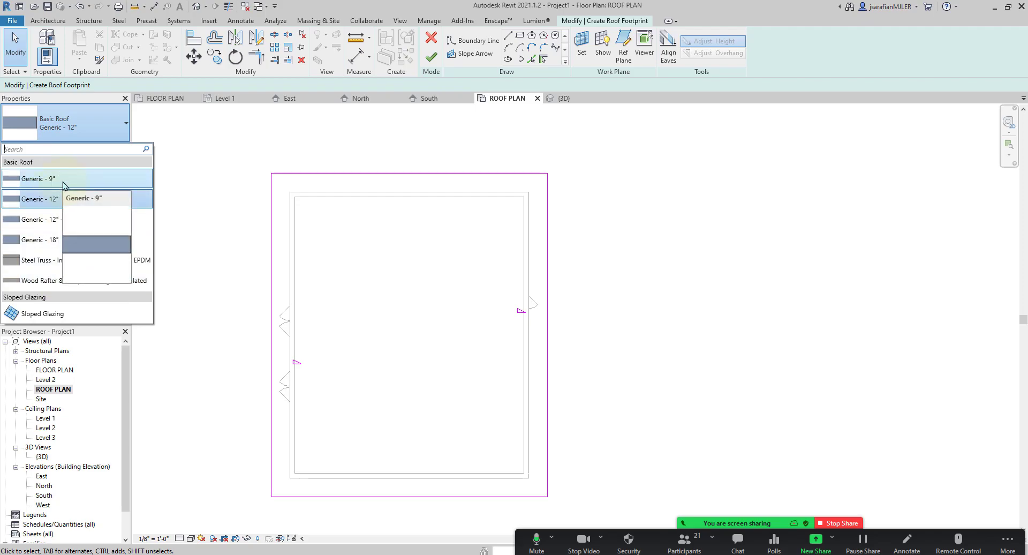
click(56, 197)
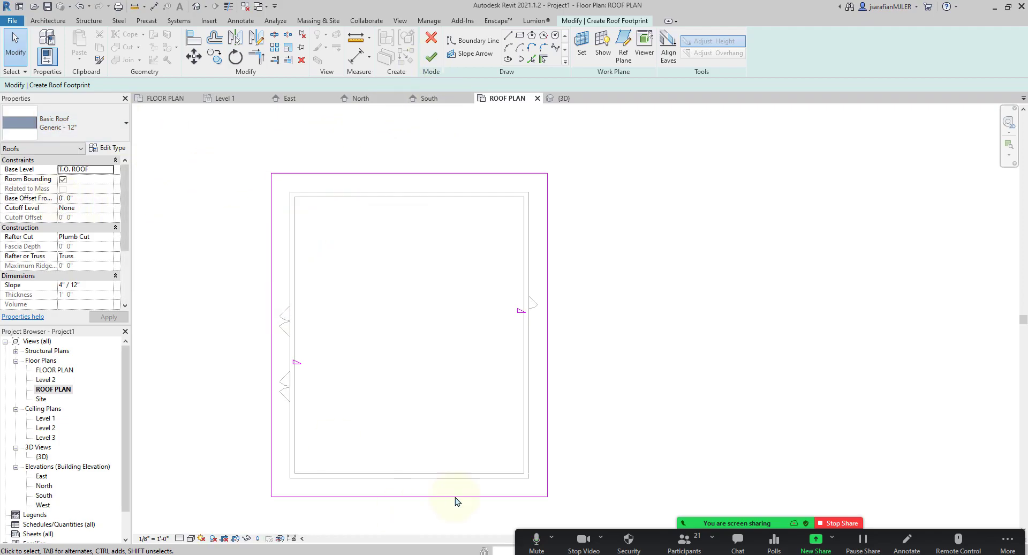
click(547, 360)
drag(548, 357, 604, 379)
click(673, 213)
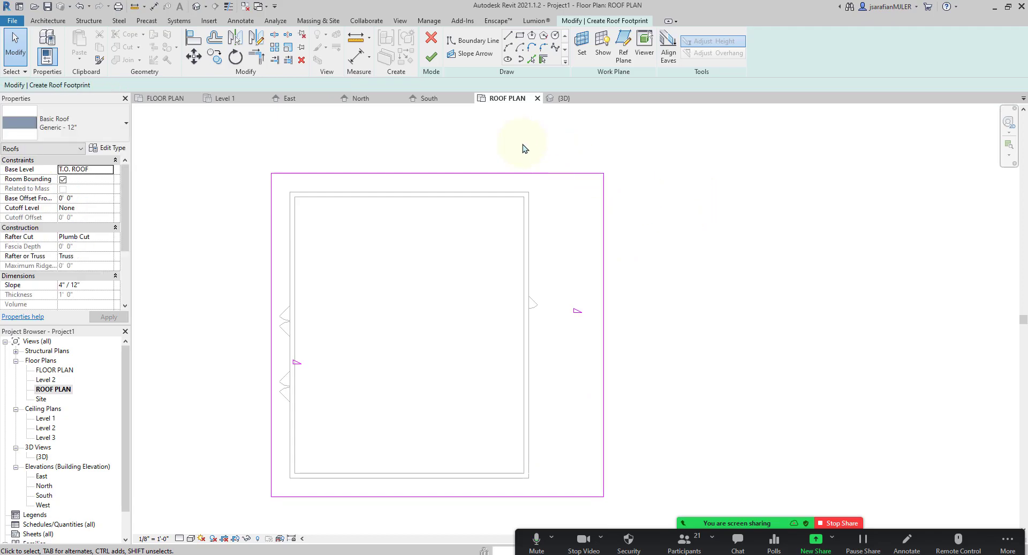
Sketch a rectangle about 12' 6" by 15' 0" without slope, extending east from the roof boundary's northeast corner
click(519, 35)
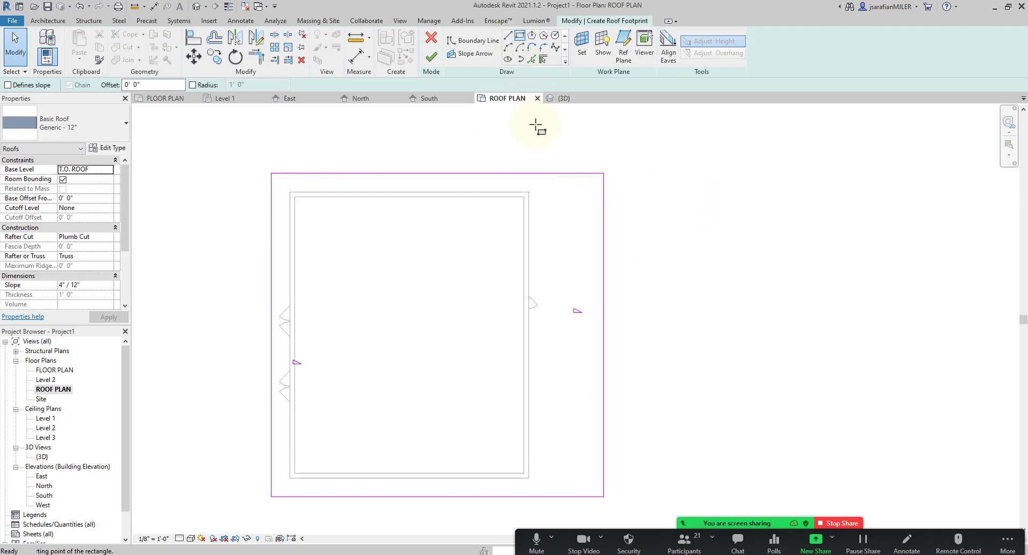
click(604, 173)
click(721, 314)
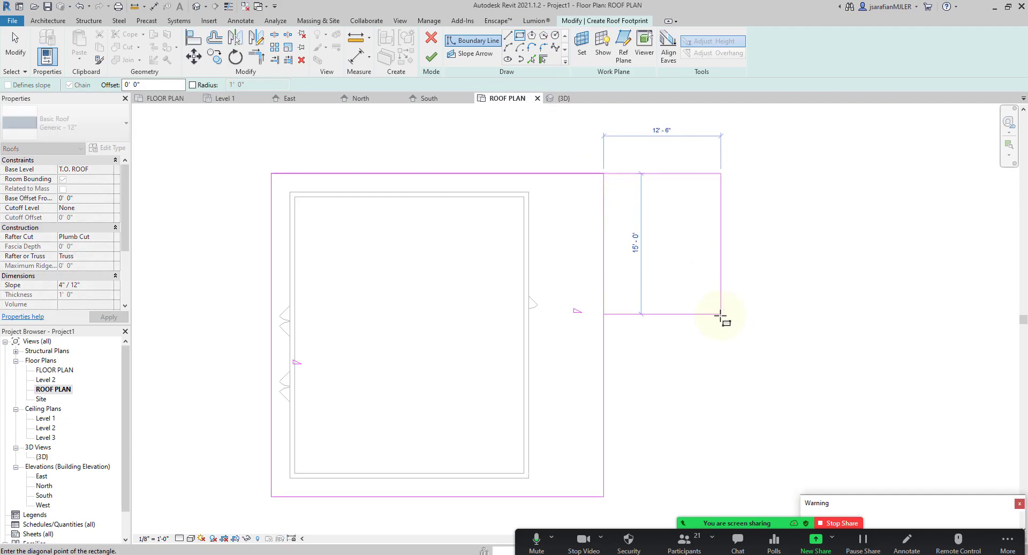
key(Escape)
key(Escape)
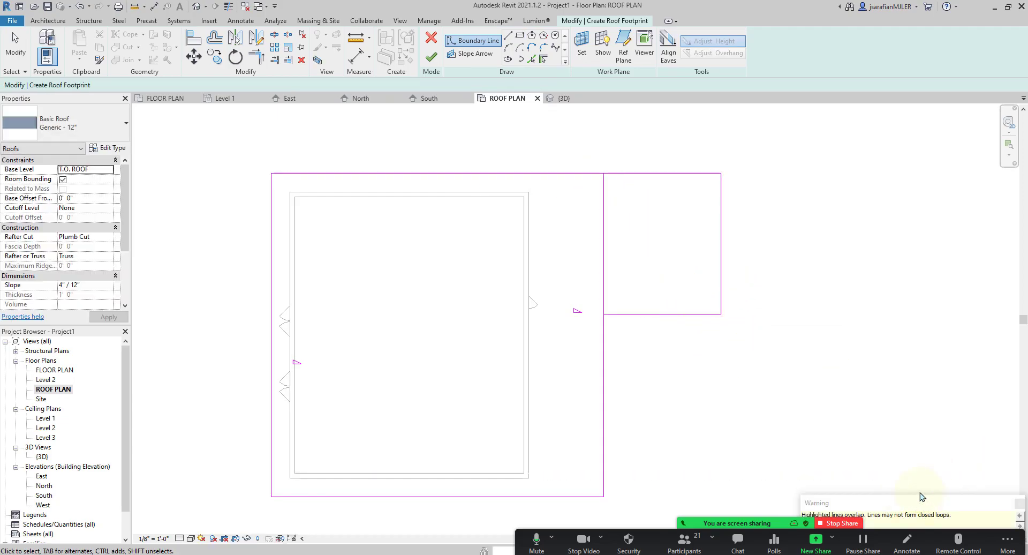
Trim the east boundary line to the rectangle's south edge with Trim/Extend to Corner, forming one L-shaped roof outline
click(603, 279)
click(614, 328)
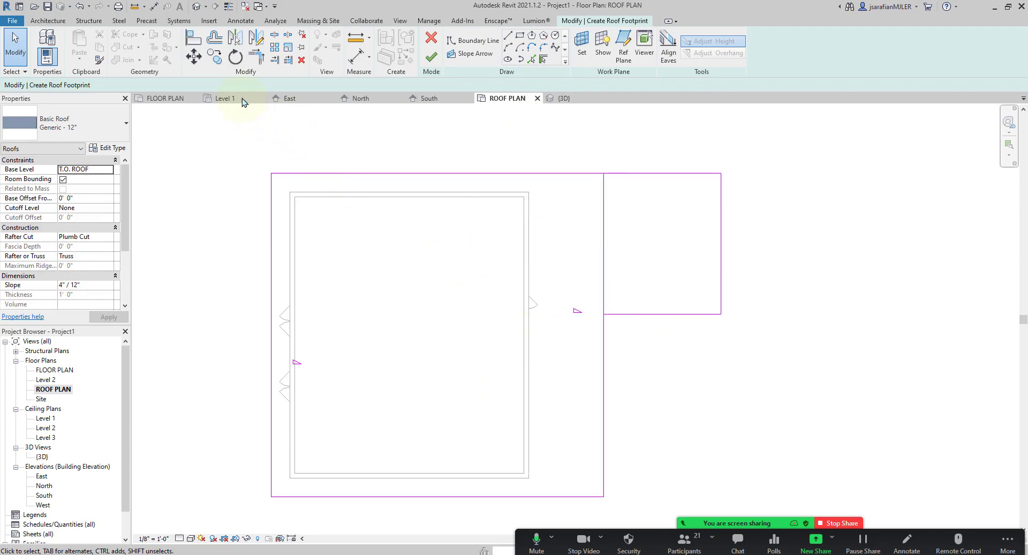
click(254, 59)
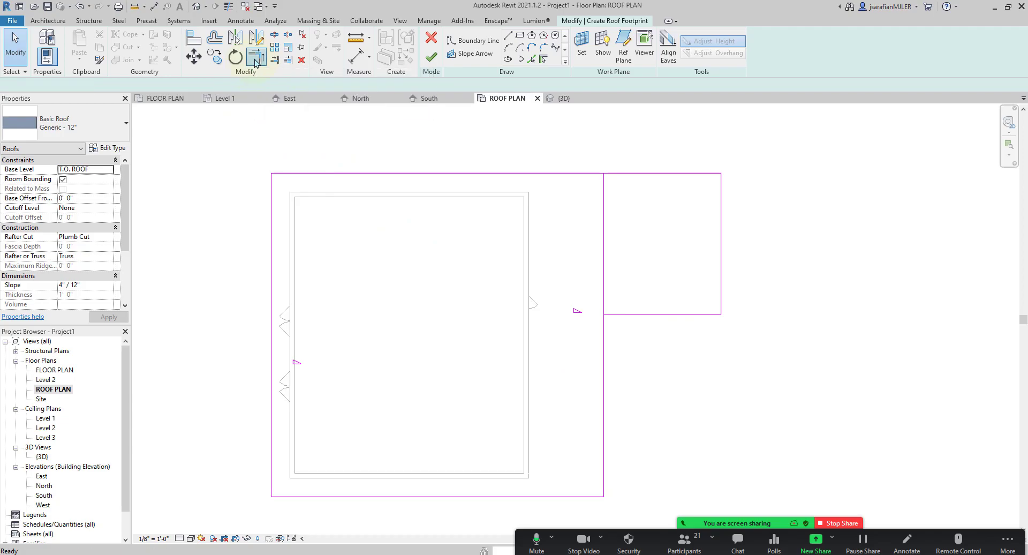
click(602, 346)
click(615, 314)
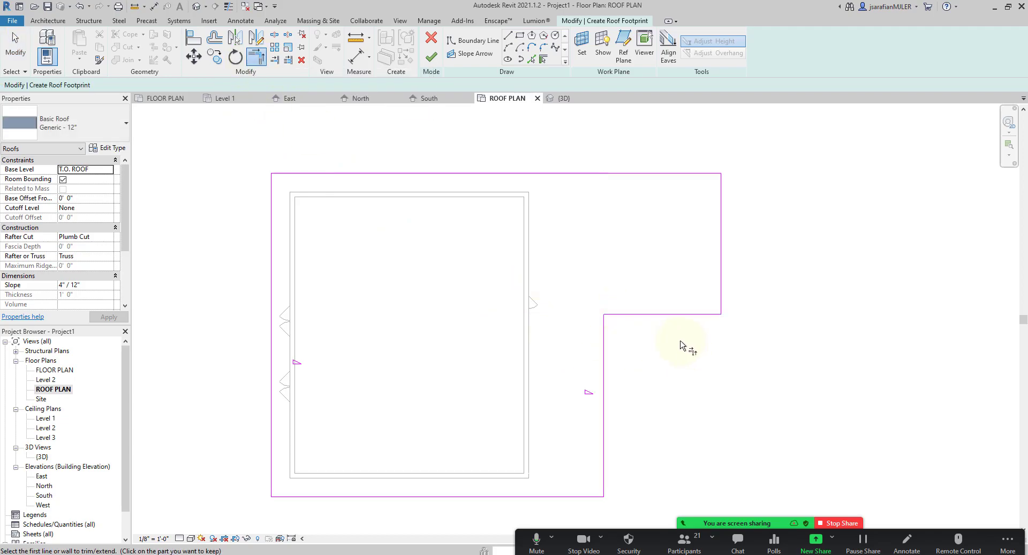
key(Escape)
key(Escape)
Move the east edge of the roof extension inward toward the main outline and finish the roof footprint
click(720, 275)
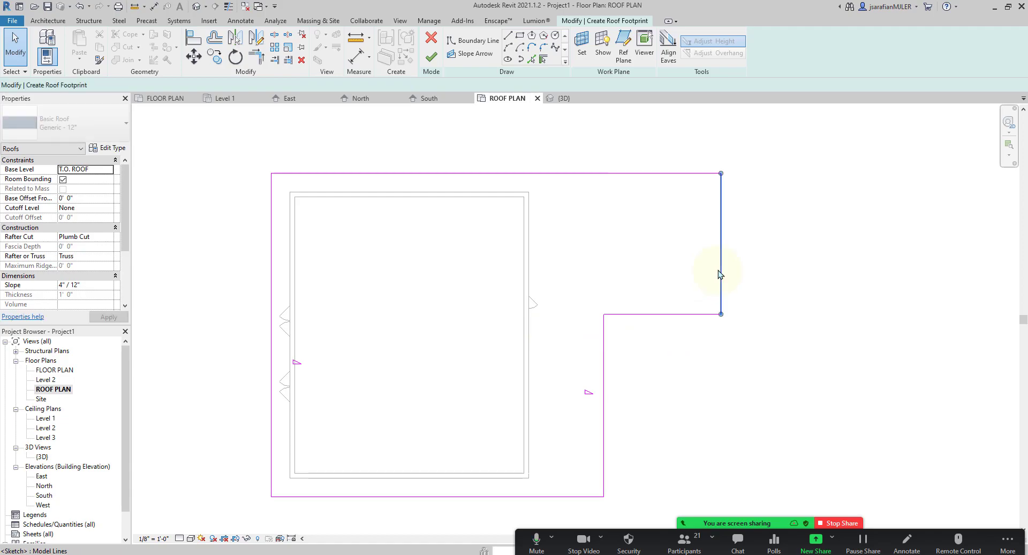
drag(721, 270, 672, 273)
click(619, 394)
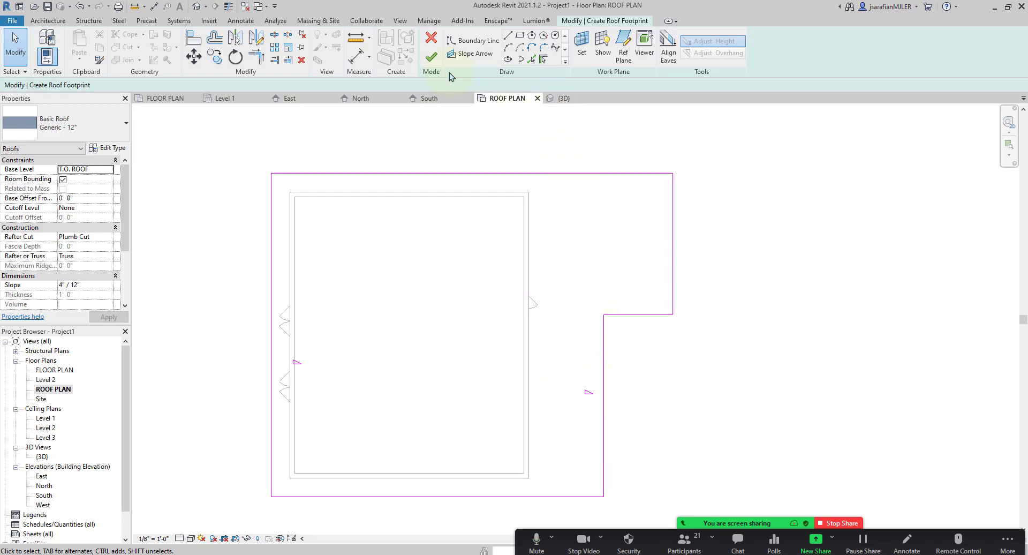
click(430, 61)
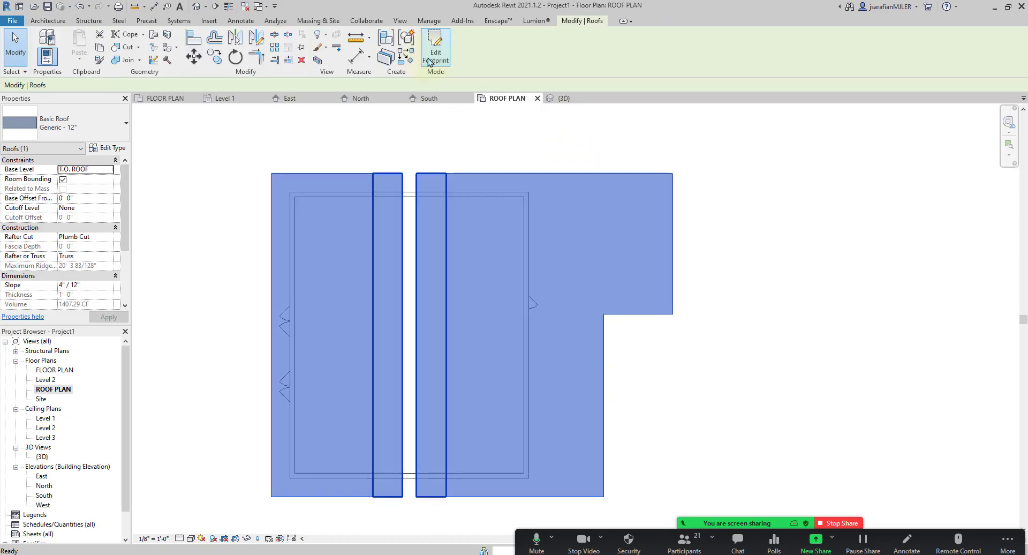
click(719, 328)
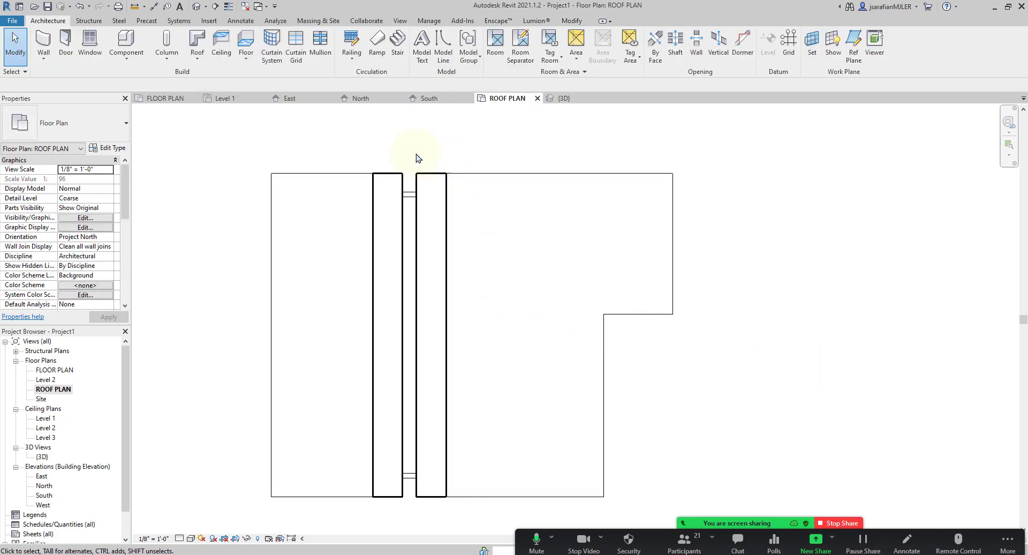
Open the {3D} view and examine the roof's height relative to the walls
click(563, 98)
shift+middle_drag(600, 275, 654, 248)
click(658, 250)
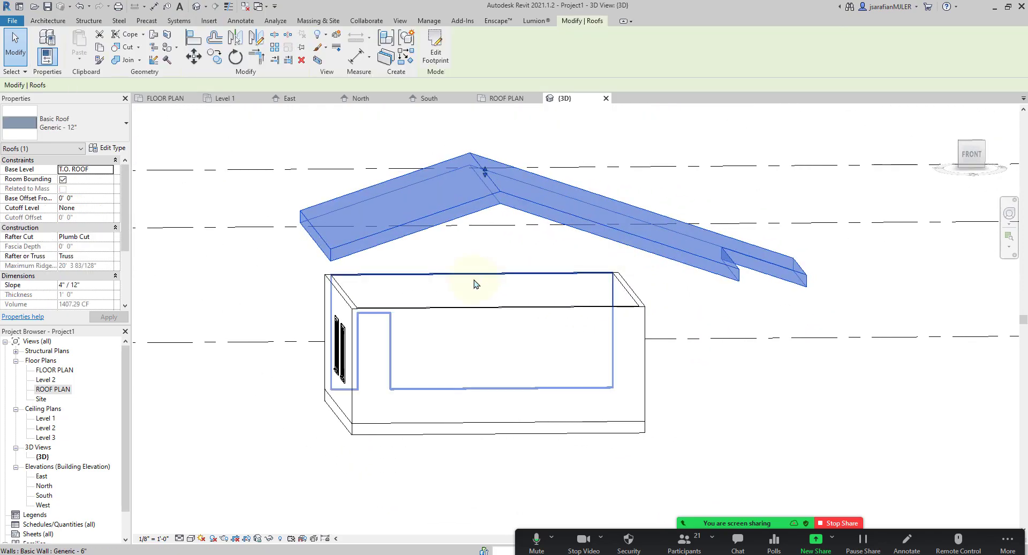
click(373, 269)
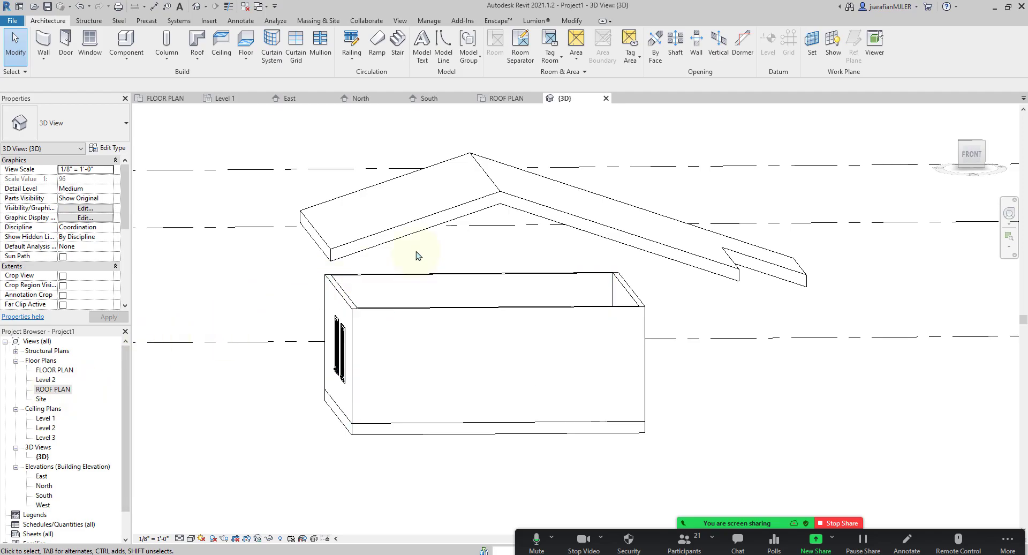
click(413, 230)
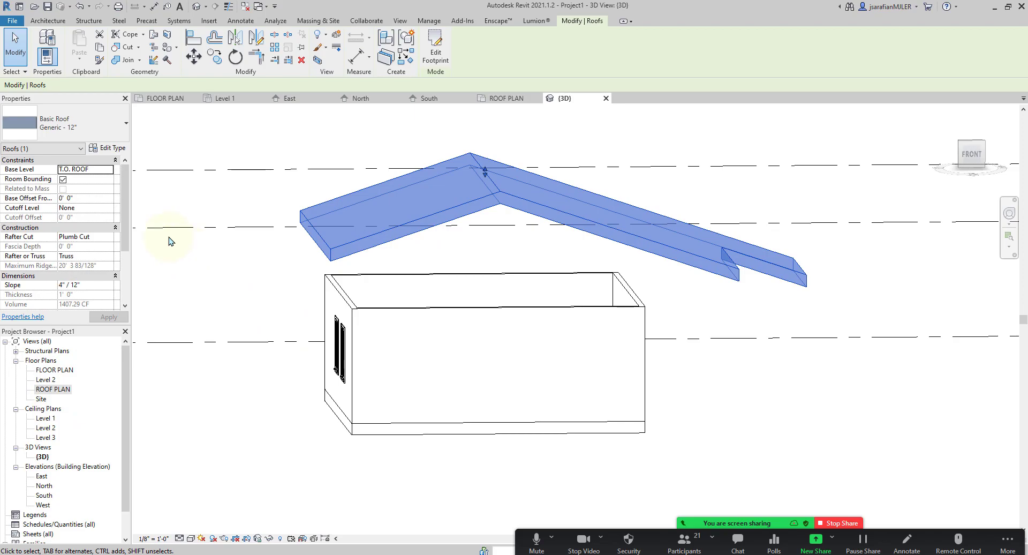
Change the roof's base level to Level 2
click(47, 380)
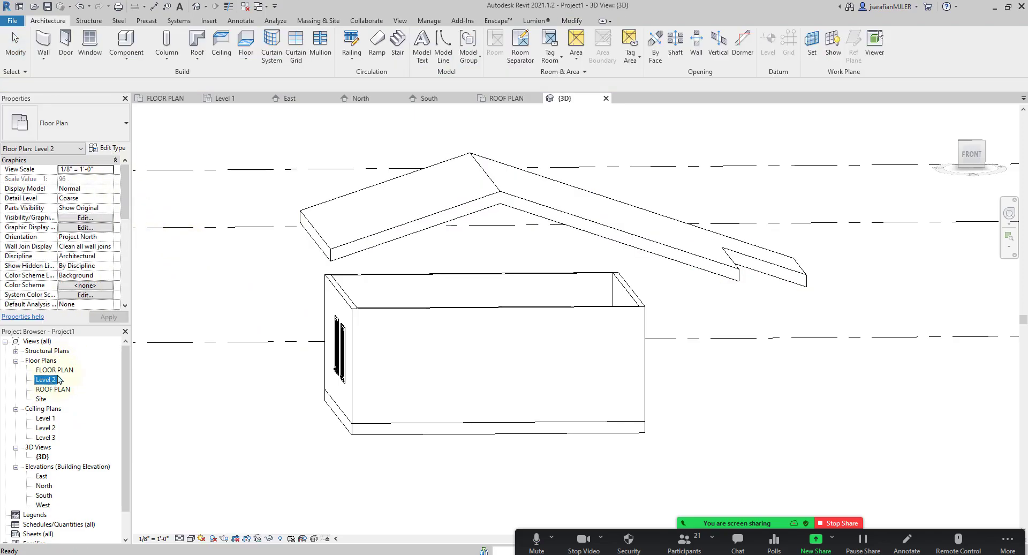
click(335, 256)
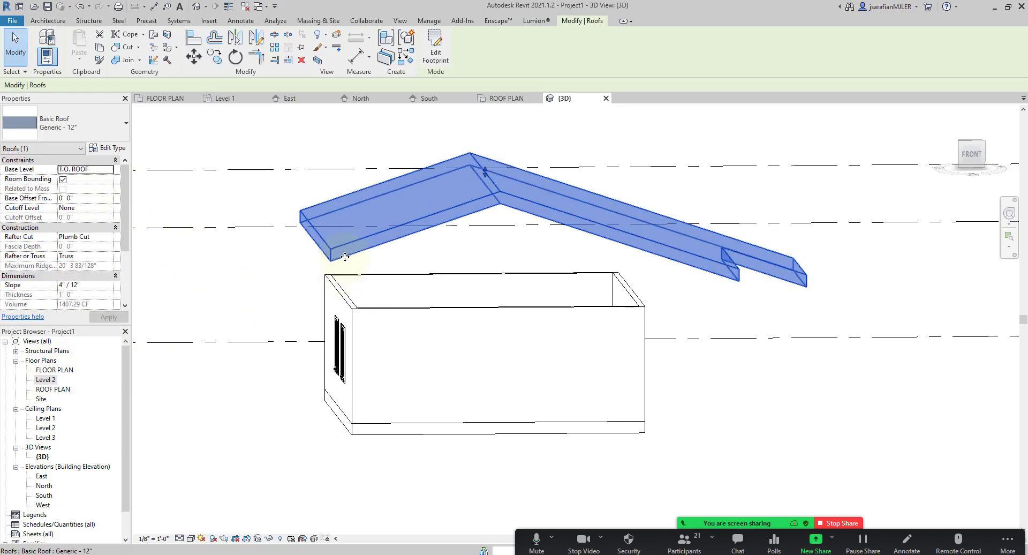
click(101, 168)
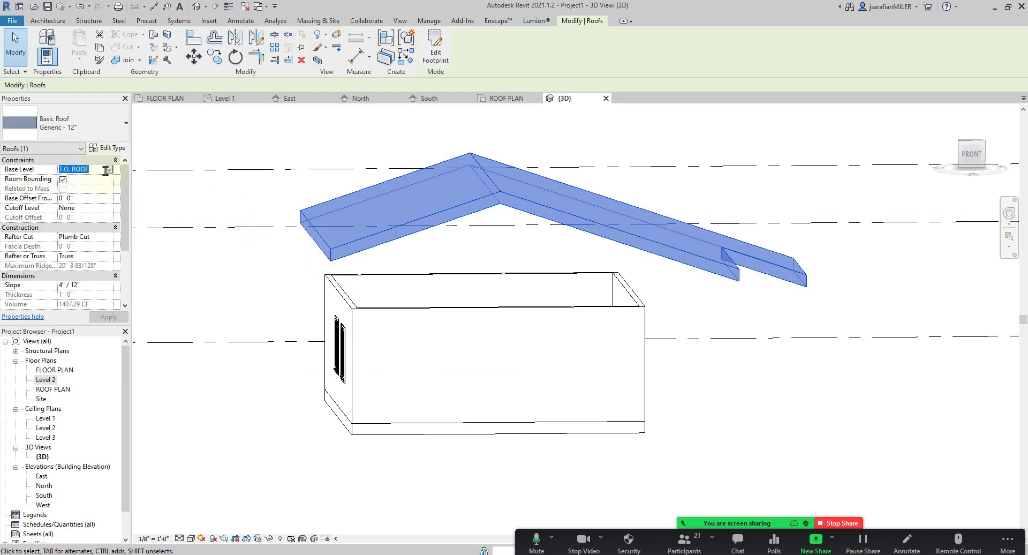
click(108, 169)
click(69, 186)
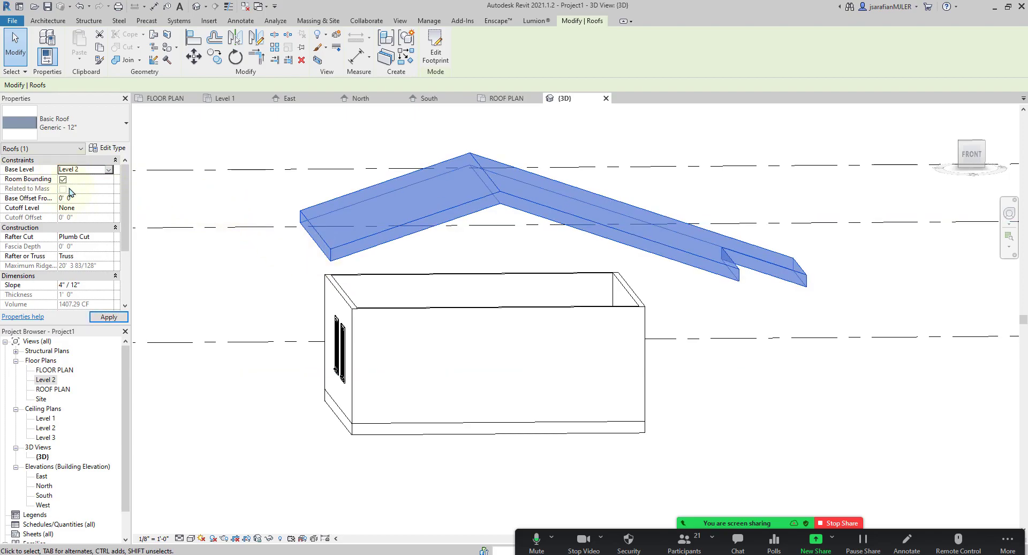
click(349, 204)
Attach the top of the blank south wall to the sloped roof
shift+middle_drag(497, 328, 450, 341)
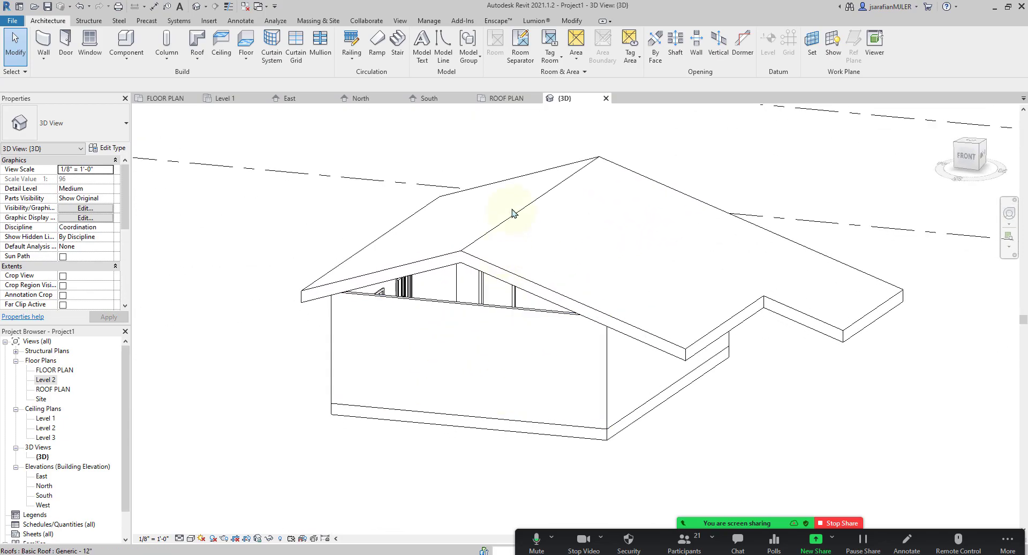
scroll(453, 311, up, 2)
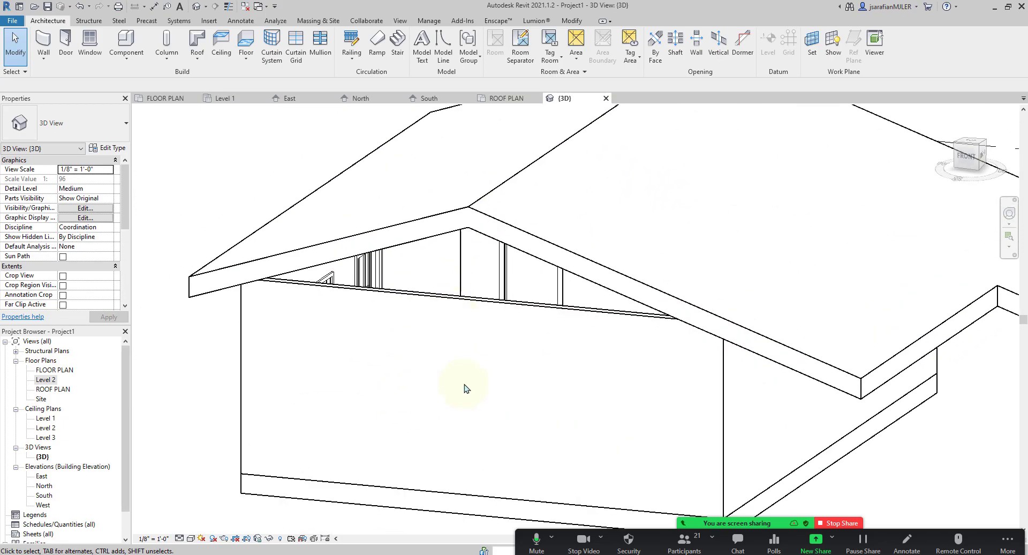
scroll(235, 346, down, 2)
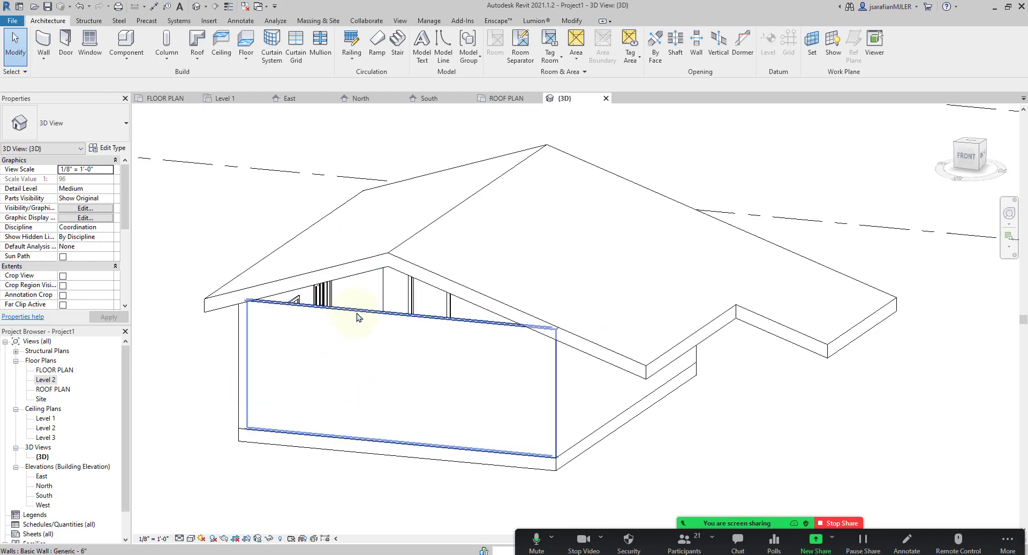
click(378, 249)
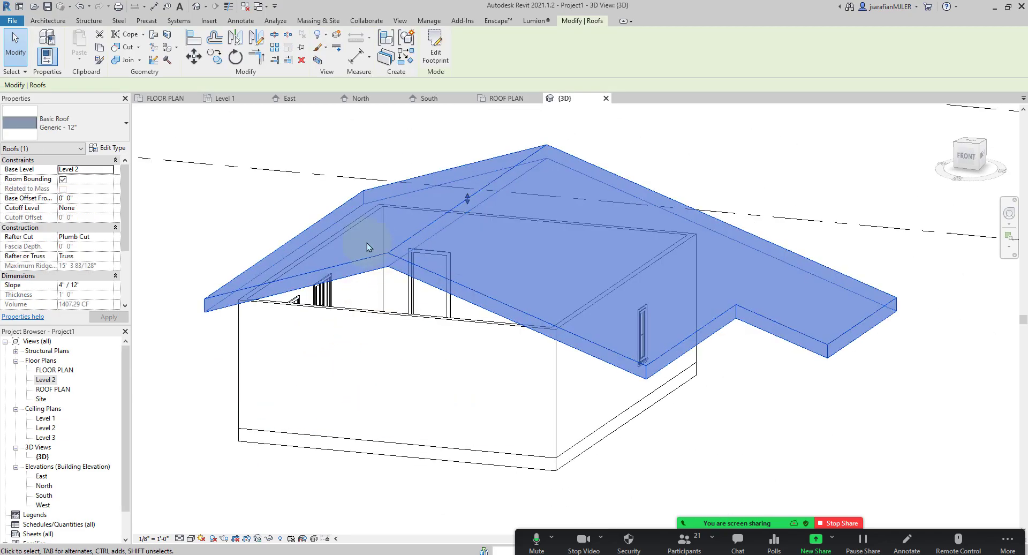
key(Escape)
click(357, 310)
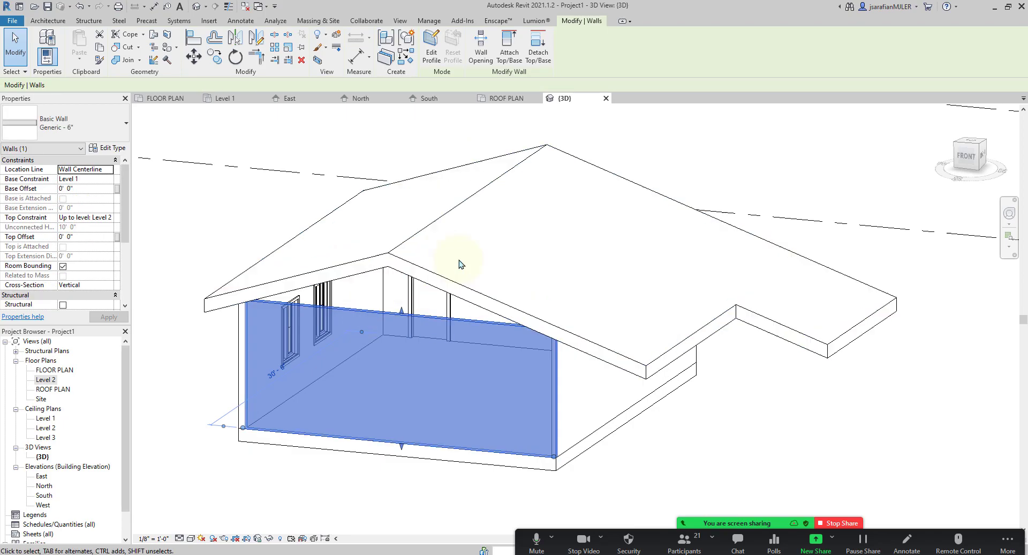
click(509, 53)
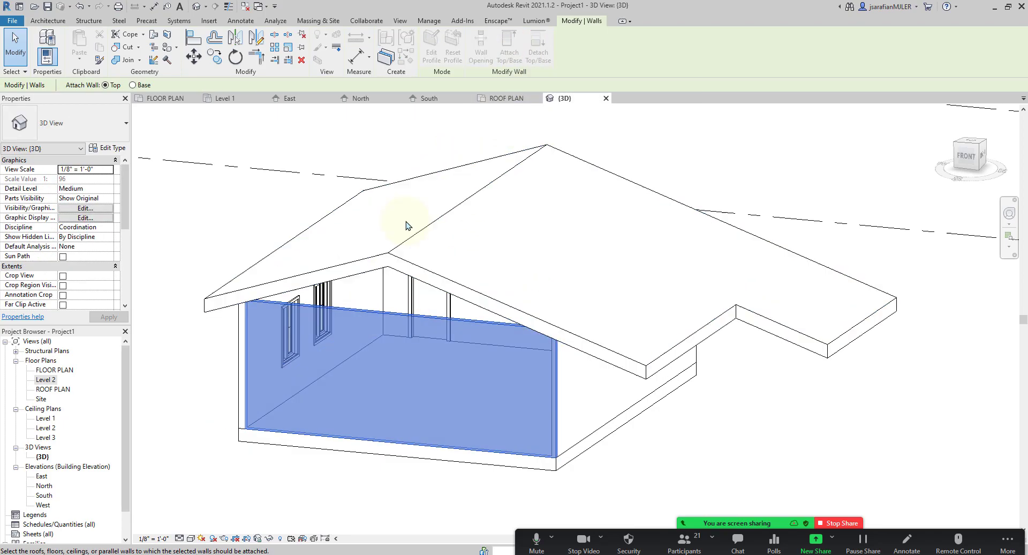
click(381, 256)
click(245, 232)
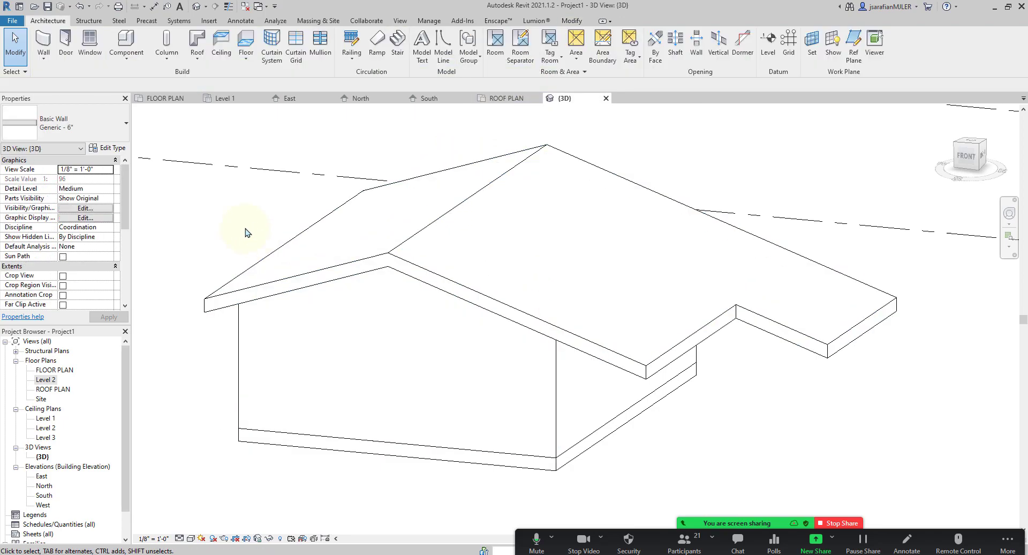
shift+middle_drag(596, 405, 592, 284)
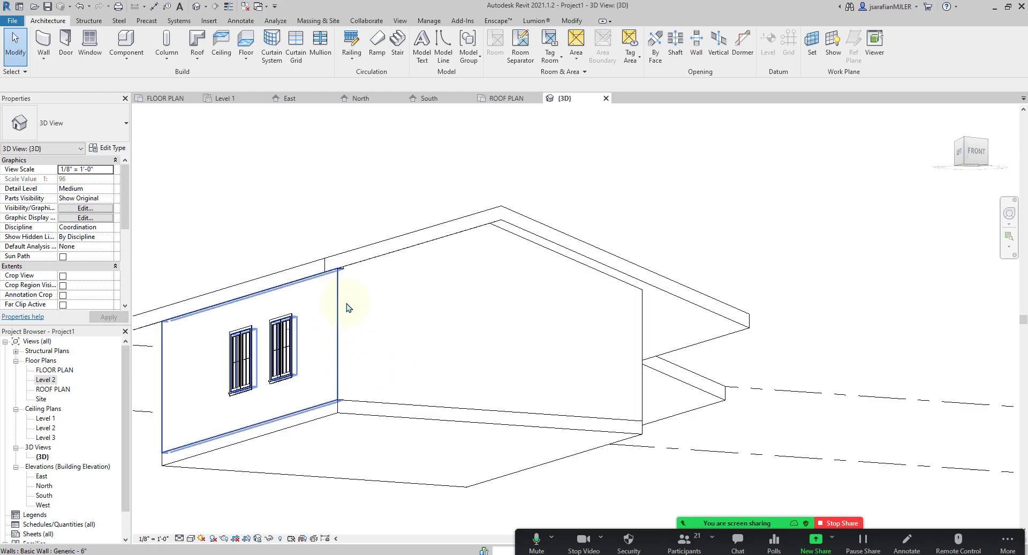
shift+middle_drag(367, 312, 677, 317)
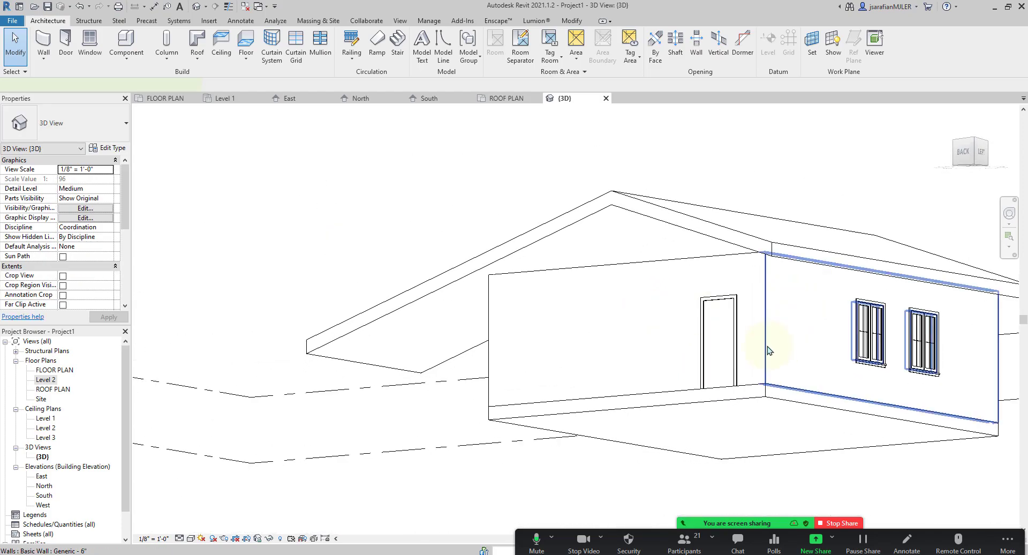
click(776, 335)
ctrl+click(693, 310)
middle_drag(693, 309, 711, 359)
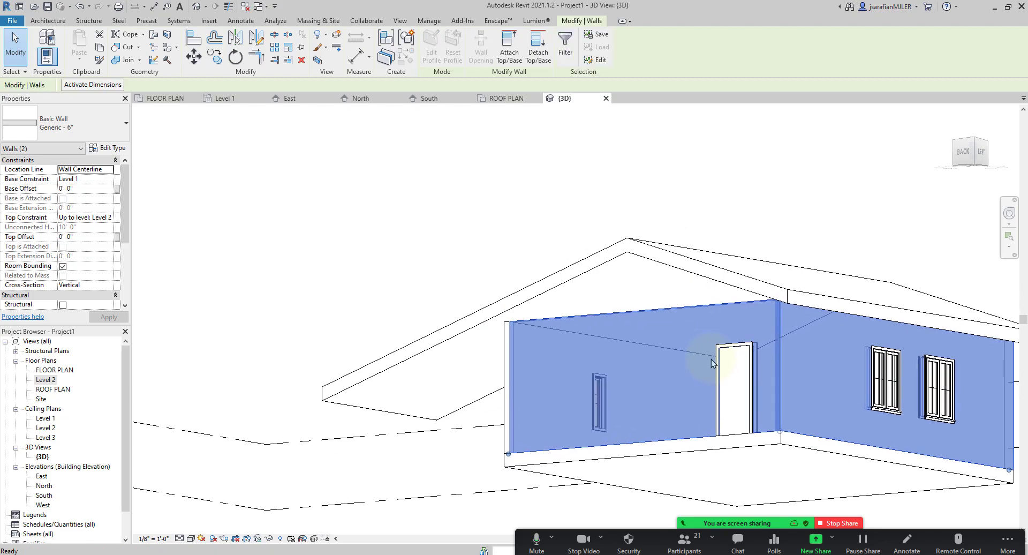
shift+middle_drag(678, 311, 700, 402)
click(437, 431)
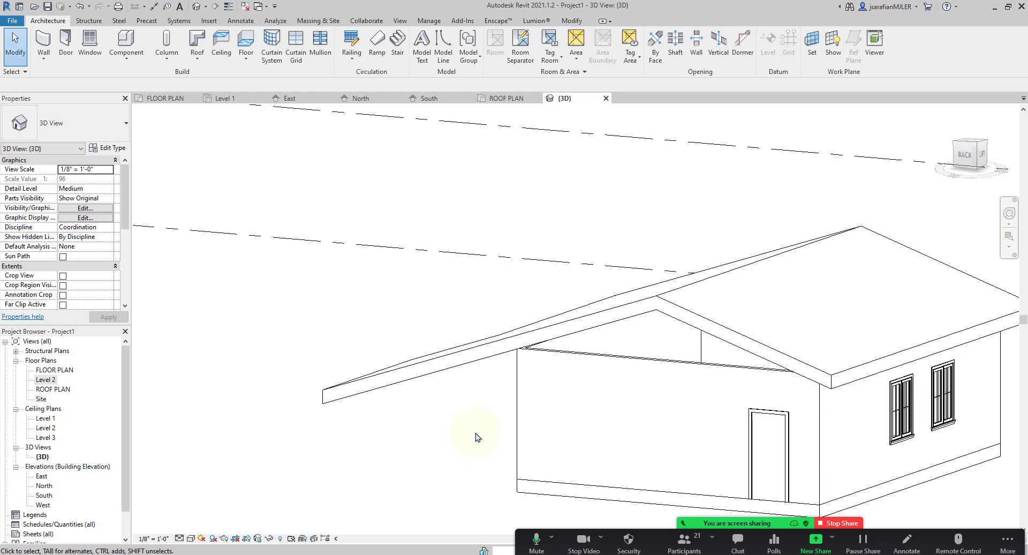
Attach the tops of the three remaining exterior walls (east, north and west) to the roof
shift+middle_drag(601, 396, 578, 390)
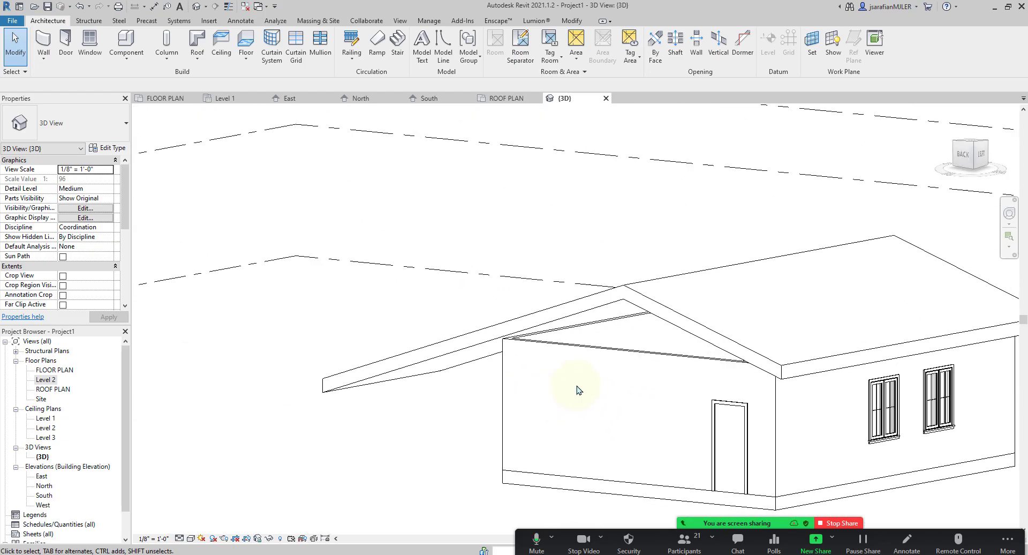
click(588, 328)
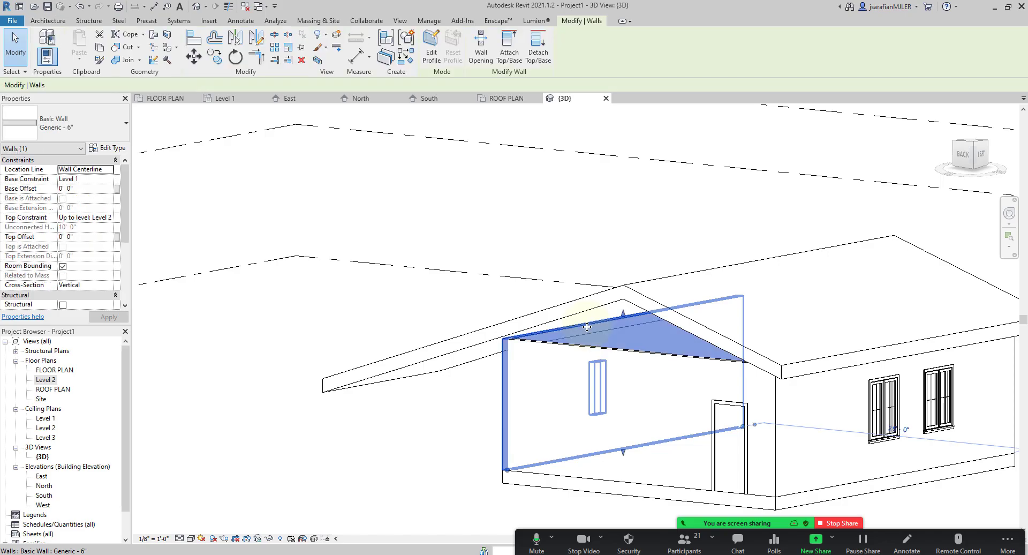
ctrl+click(593, 353)
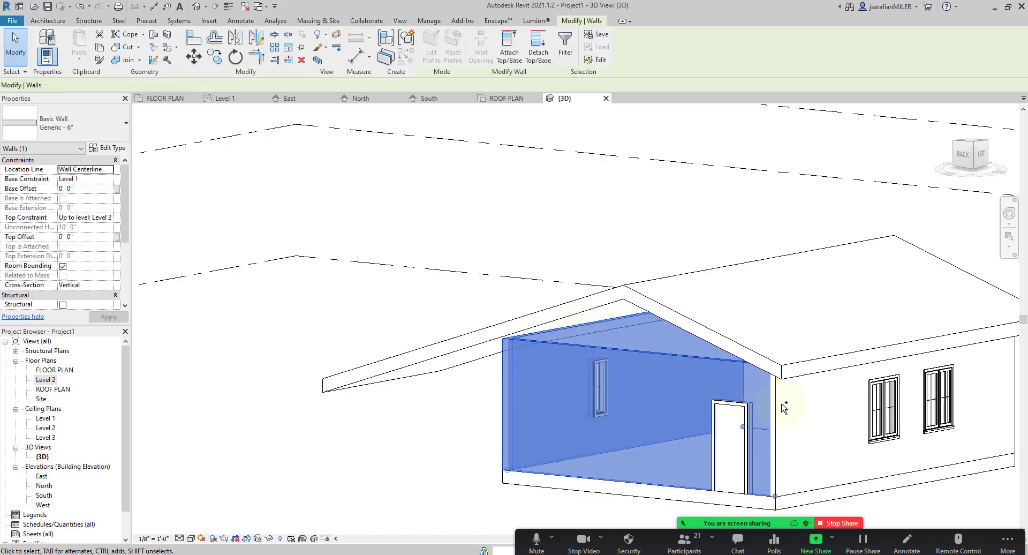
ctrl+click(805, 490)
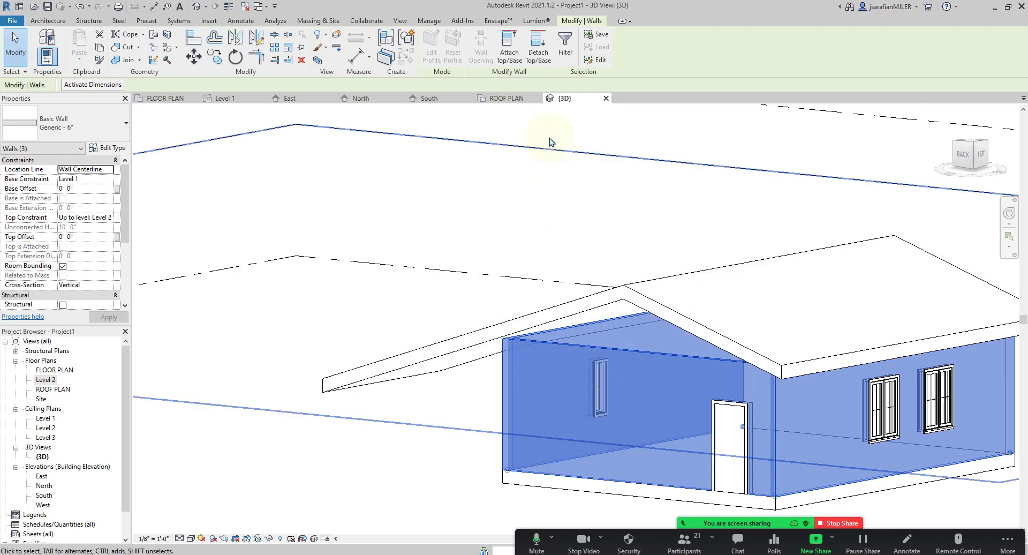
click(508, 56)
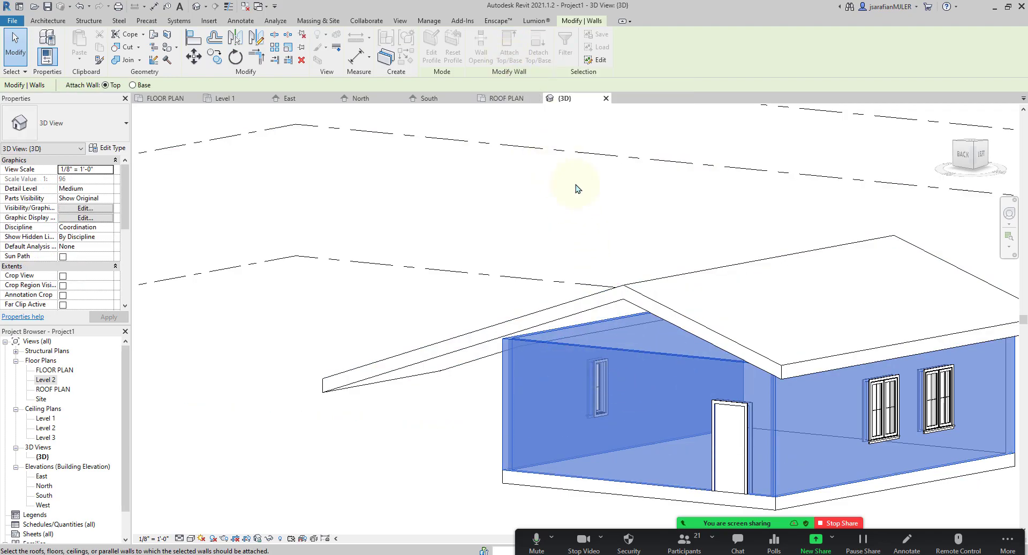
click(625, 300)
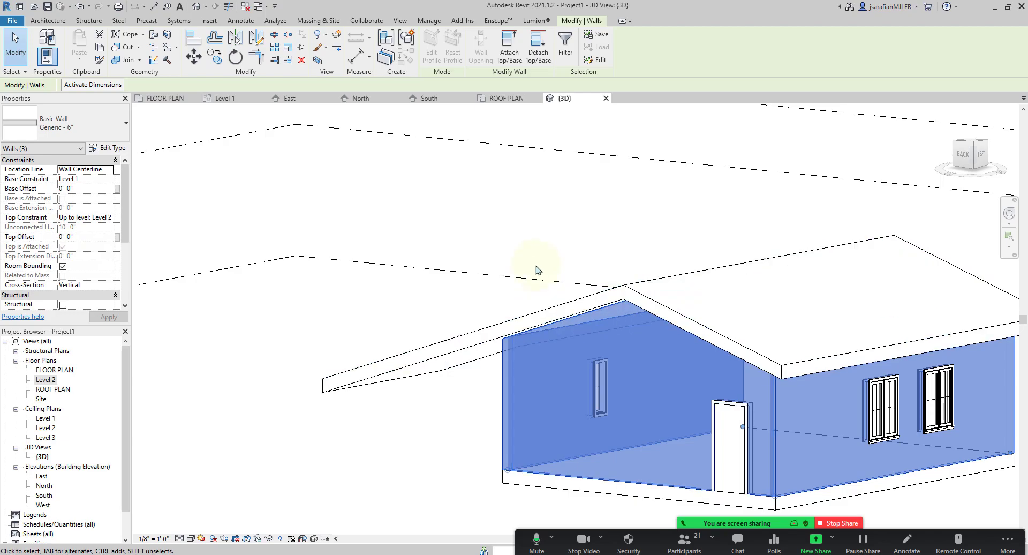
click(538, 262)
Open the roof's footprint sketch for editing
shift+middle_drag(873, 436, 948, 458)
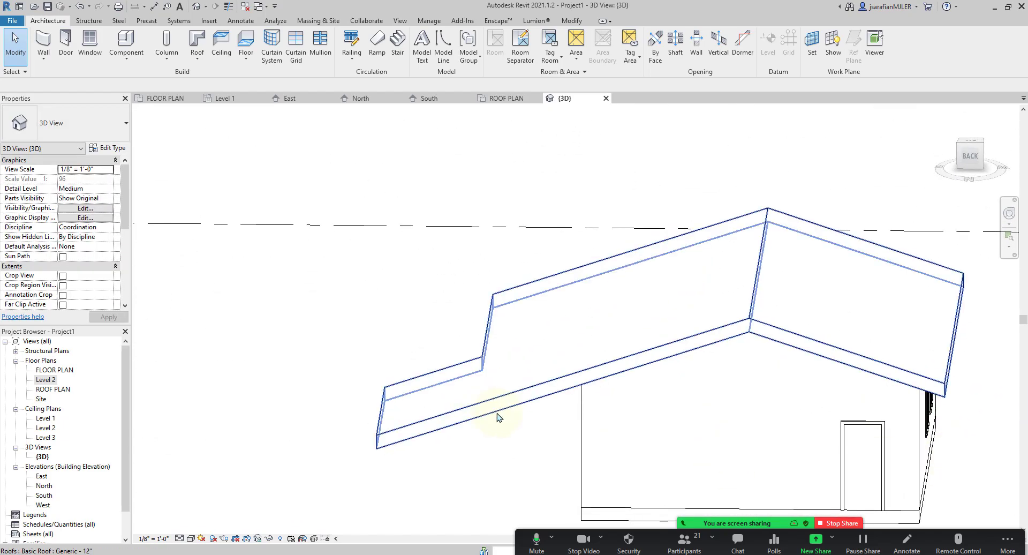
scroll(498, 364, down, 2)
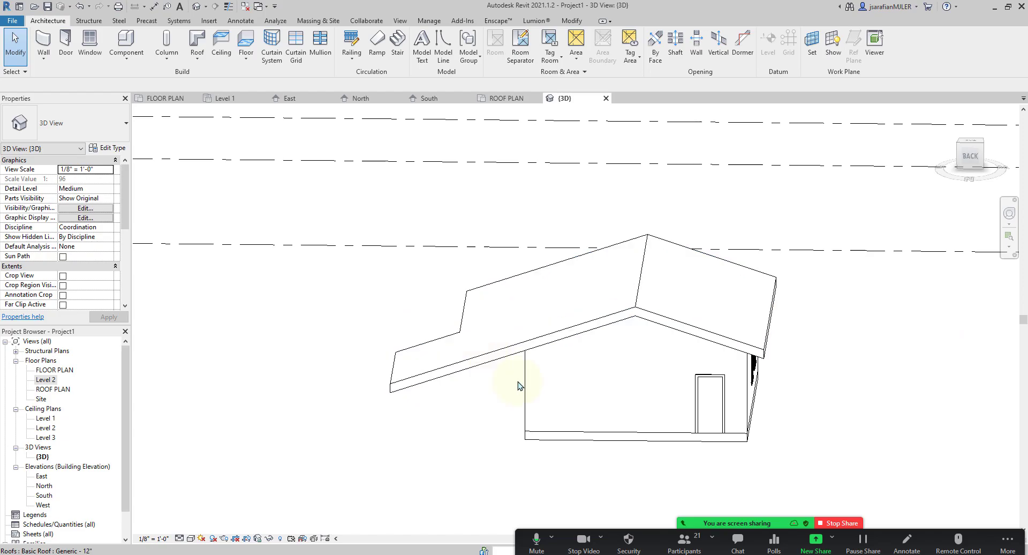
click(481, 361)
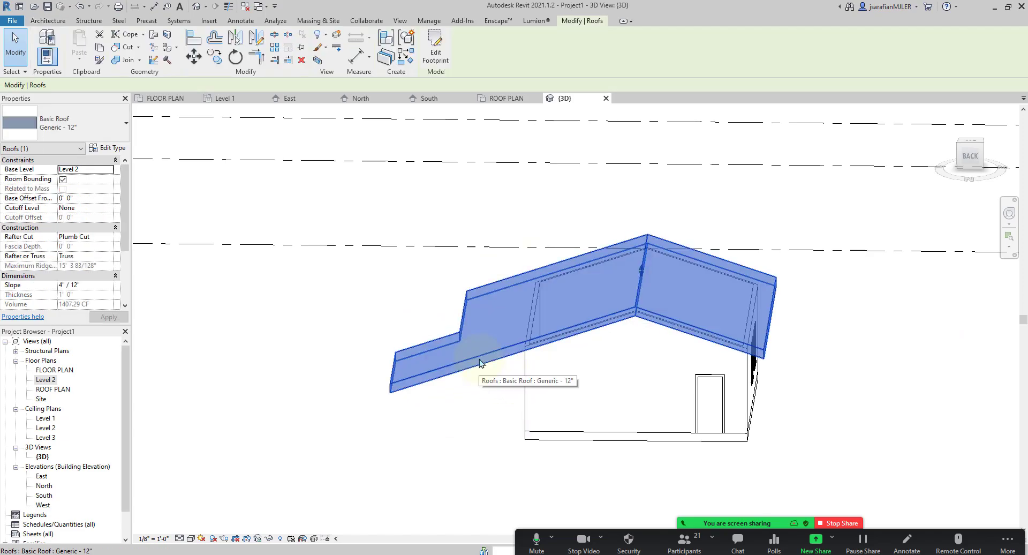
shift+middle_drag(461, 381, 489, 338)
click(447, 60)
Move the east boundary line of the roof extension inward toward the main outline in the 3D view
shift+middle_drag(776, 384, 395, 456)
click(755, 244)
mouse_move(753, 236)
mouse_down()
mouse_move(723, 253)
mouse_move(724, 262)
mouse_up()
click(733, 337)
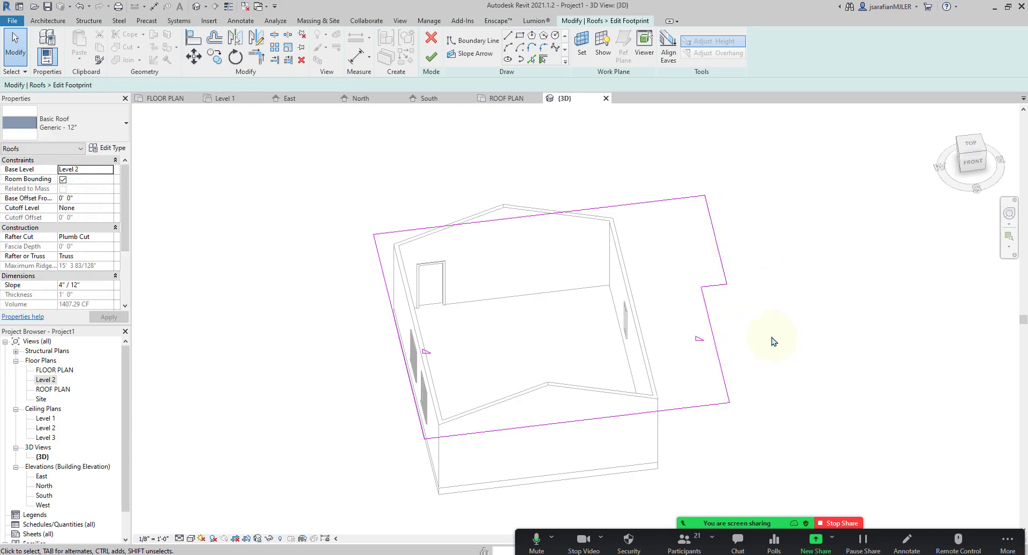
Switch to the ROOF PLAN view and move the roof extension's east boundary line outward, away from the building
double_click(54, 389)
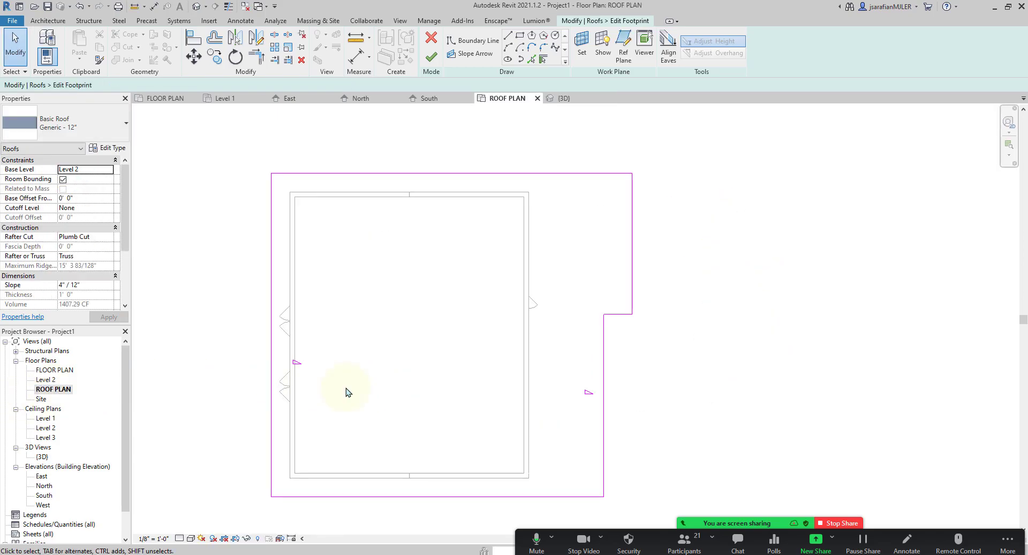
click(632, 294)
mouse_move(631, 275)
mouse_down()
mouse_move(649, 275)
mouse_move(661, 340)
mouse_up()
click(638, 429)
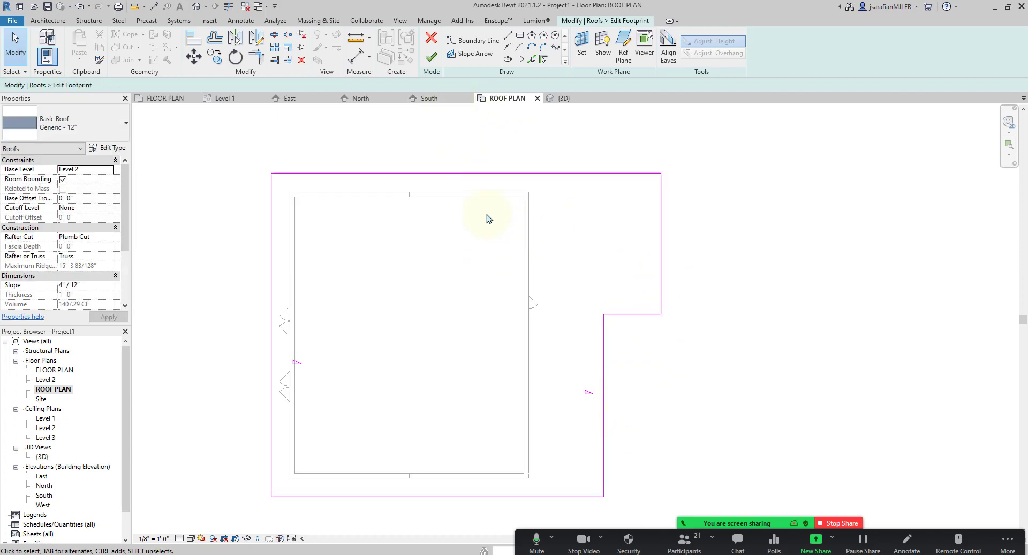
click(421, 174)
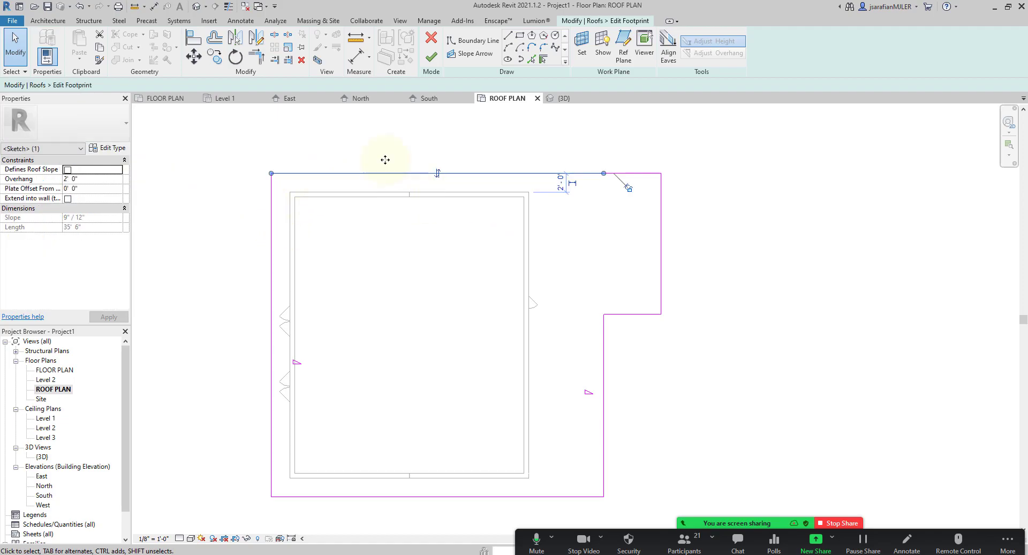
ctrl+click(439, 496)
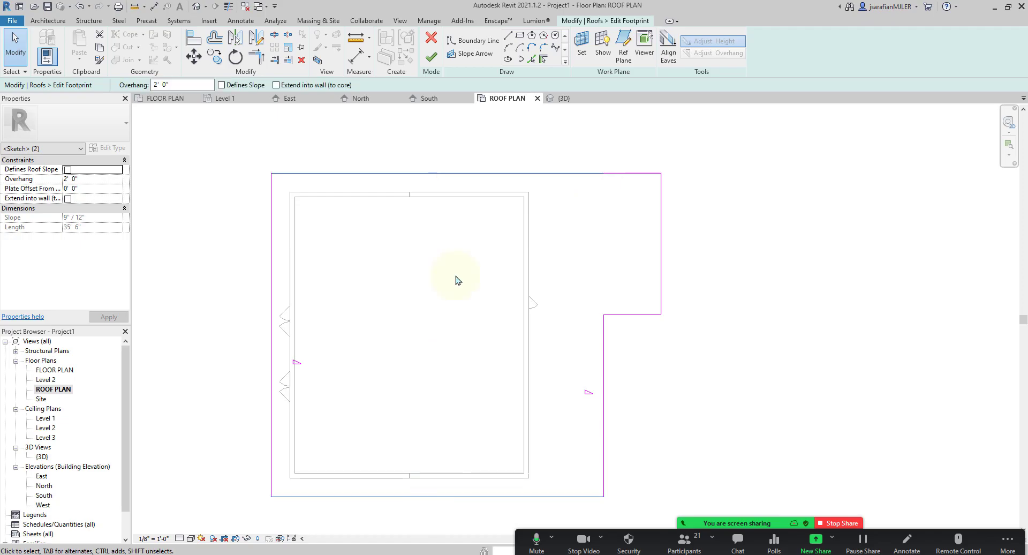
click(732, 376)
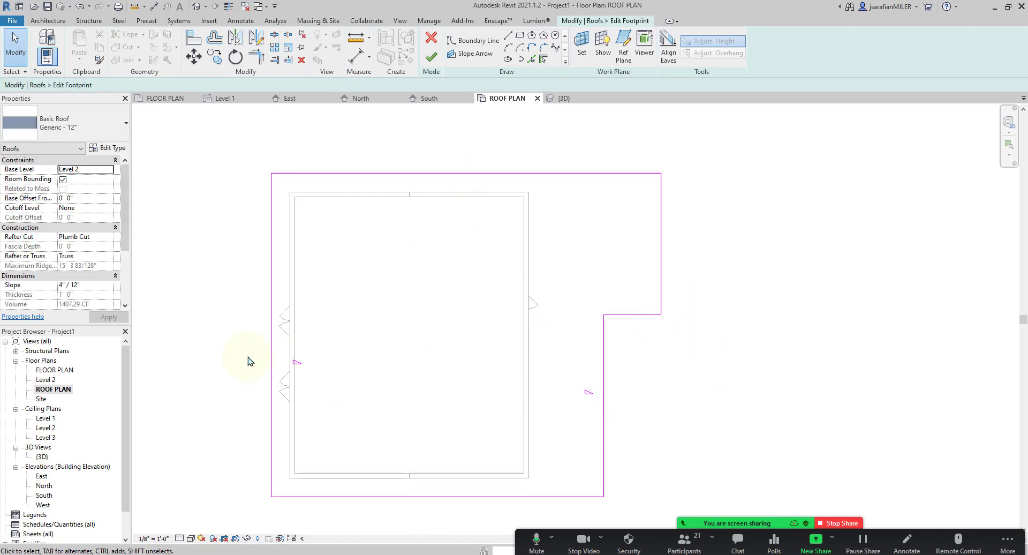
Turn off Defines Slope for the west boundary line and the main east boundary line, and finish the roof footprint
click(272, 350)
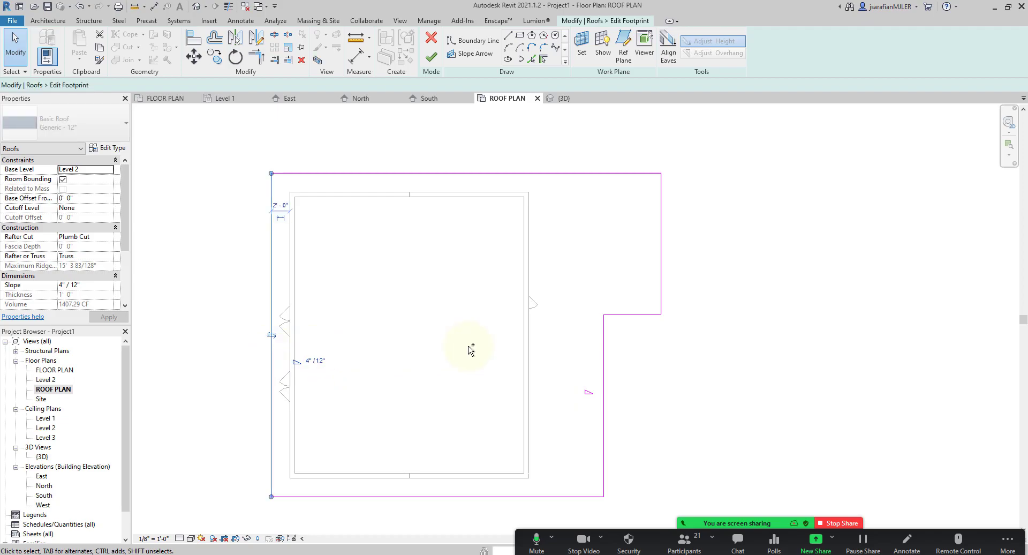
ctrl+click(604, 349)
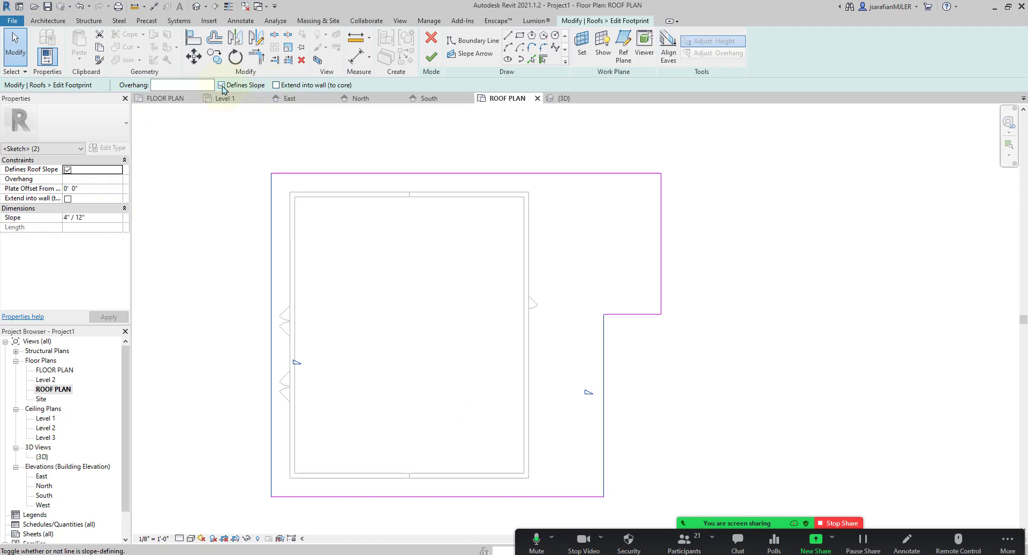
click(397, 118)
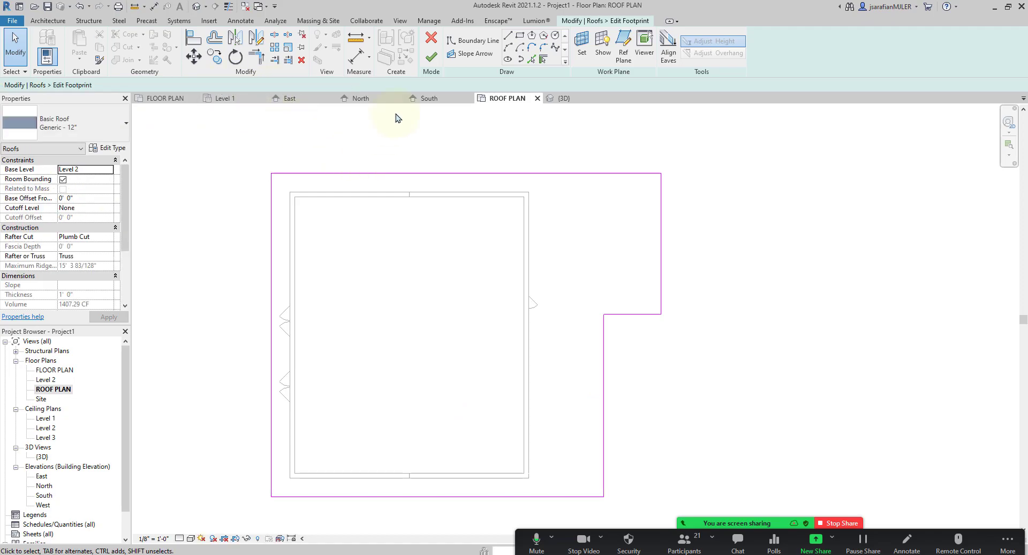
click(430, 59)
click(705, 400)
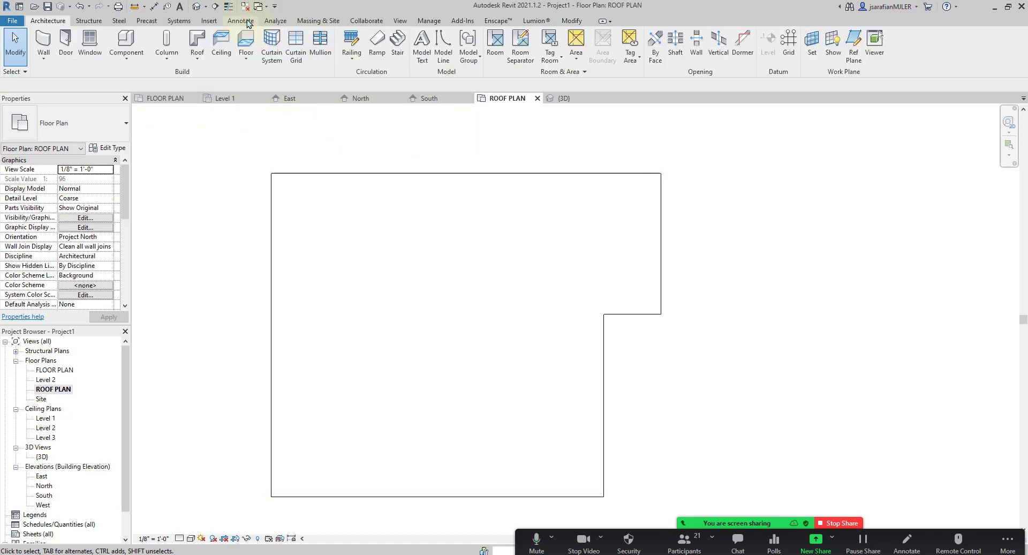
Open the {3D} view, look around the flat roof and set the visual style to Shaded
click(198, 7)
shift+middle_drag(482, 298, 625, 319)
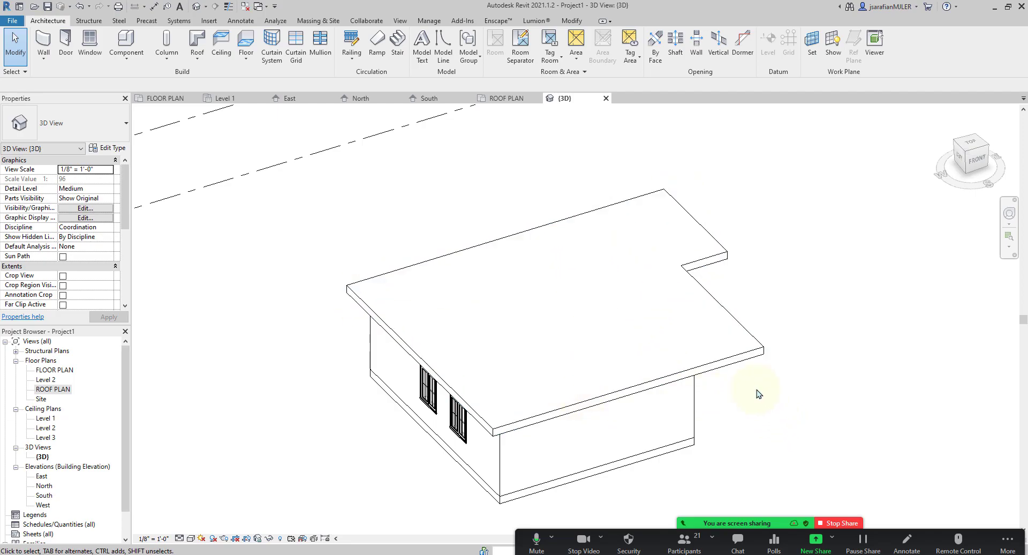
shift+middle_drag(738, 298, 790, 267)
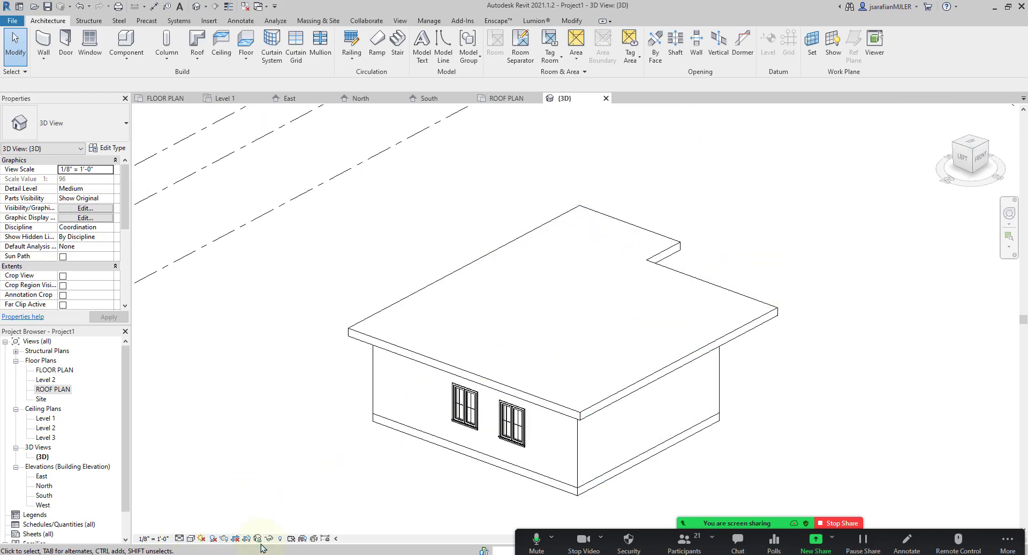
shift+middle_drag(567, 395, 489, 497)
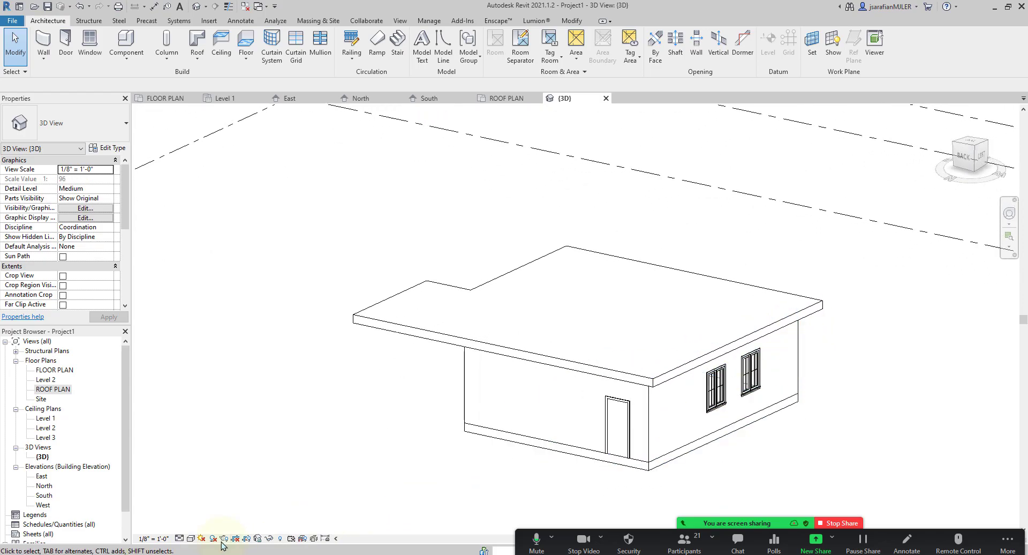
click(191, 538)
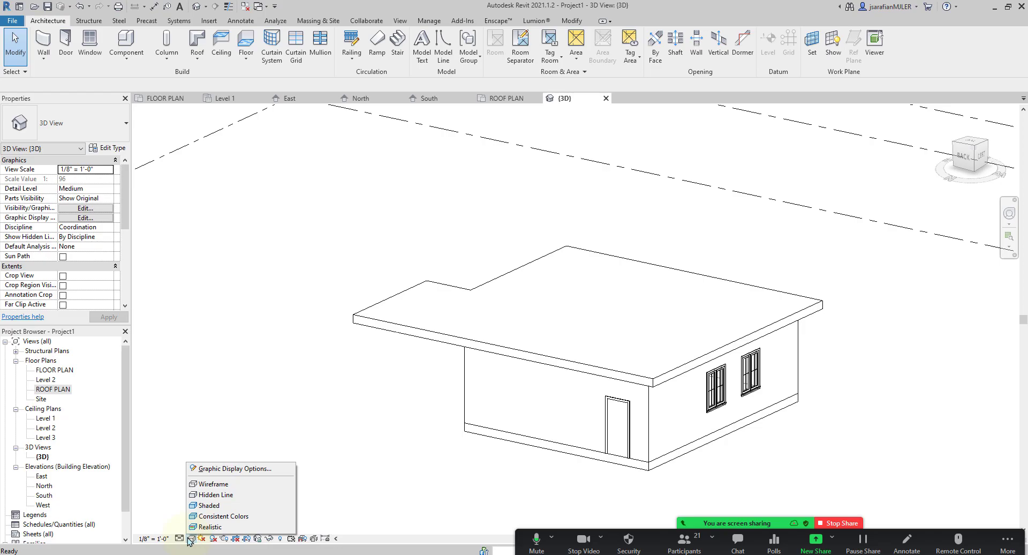
click(207, 505)
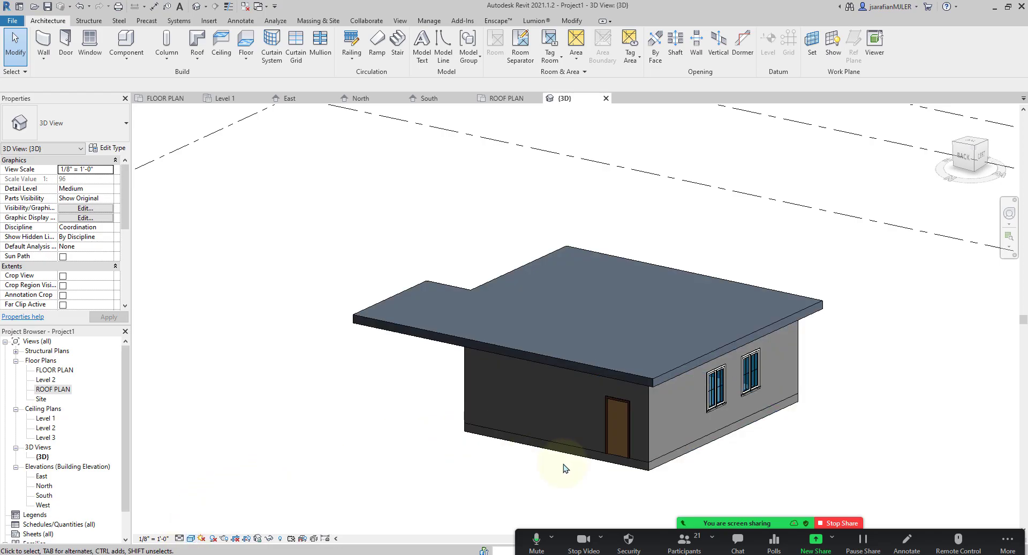
Set the visual style of the 3D view to Hidden Line
shift+middle_drag(745, 406, 703, 327)
shift+middle_drag(681, 375, 482, 455)
click(191, 539)
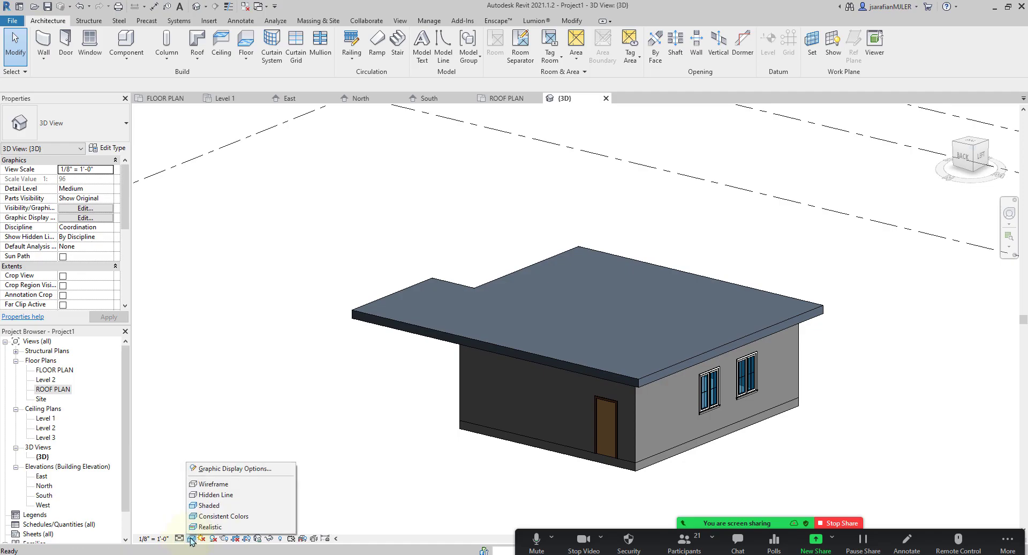
click(216, 494)
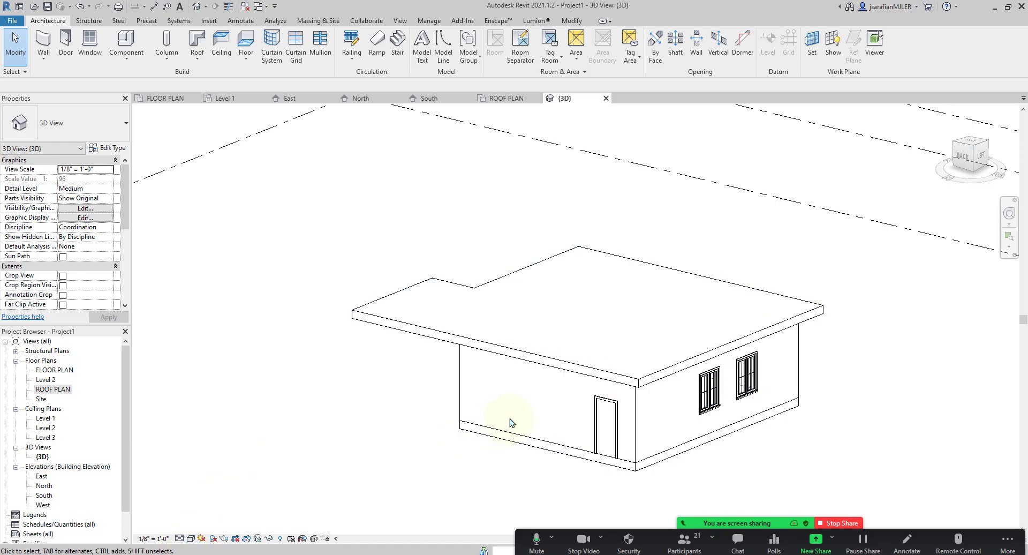
middle_drag(510, 418, 390, 372)
scroll(471, 322, up, 3)
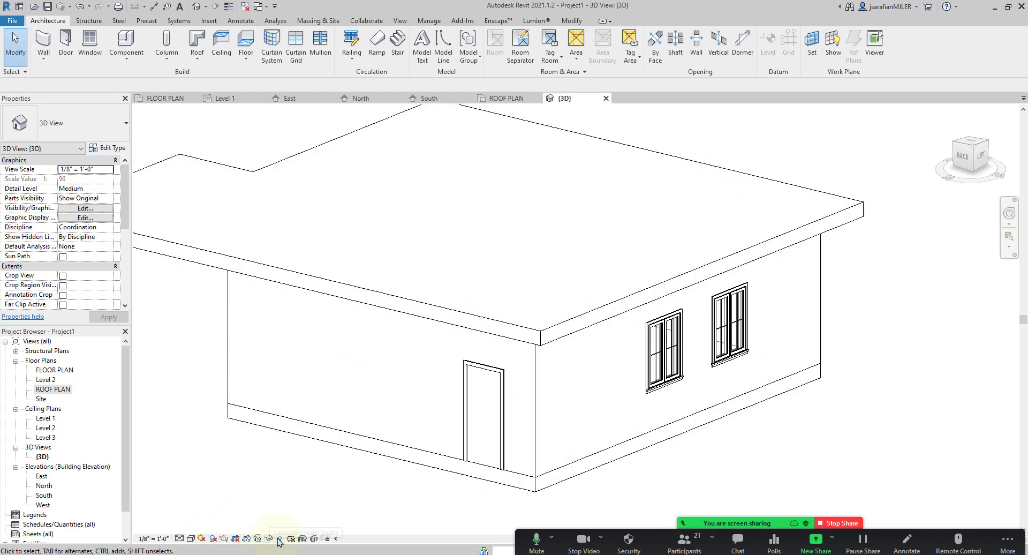
Hide the roof element in the 3D view and look at the building without it
scroll(523, 348, down, 3)
shift+middle_drag(665, 355, 635, 468)
scroll(588, 330, up, 2)
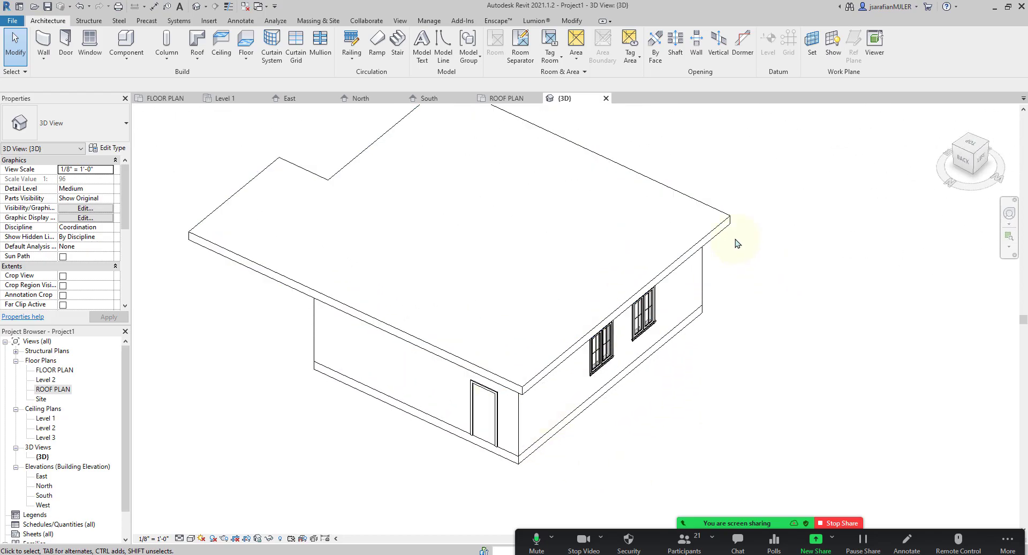
click(727, 224)
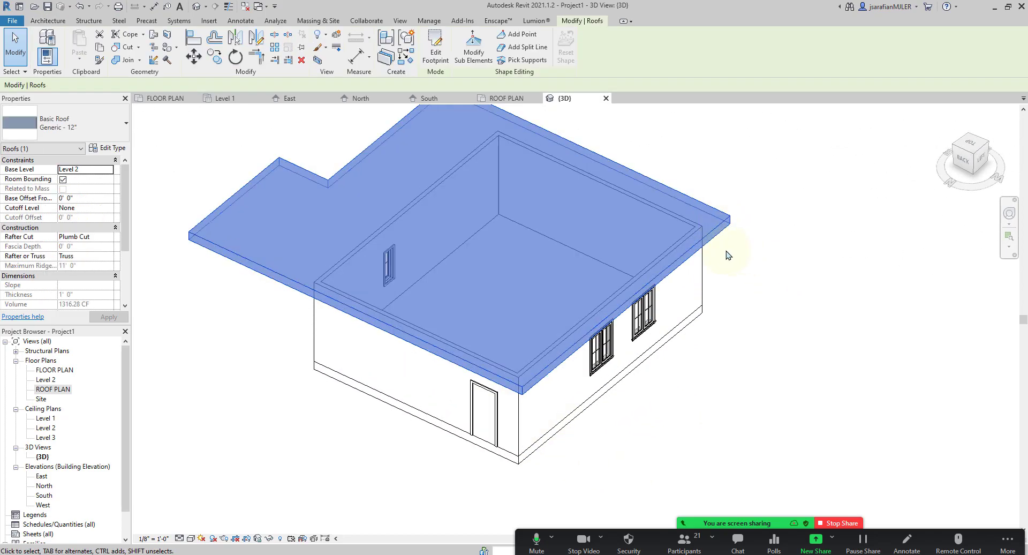
right_click(715, 234)
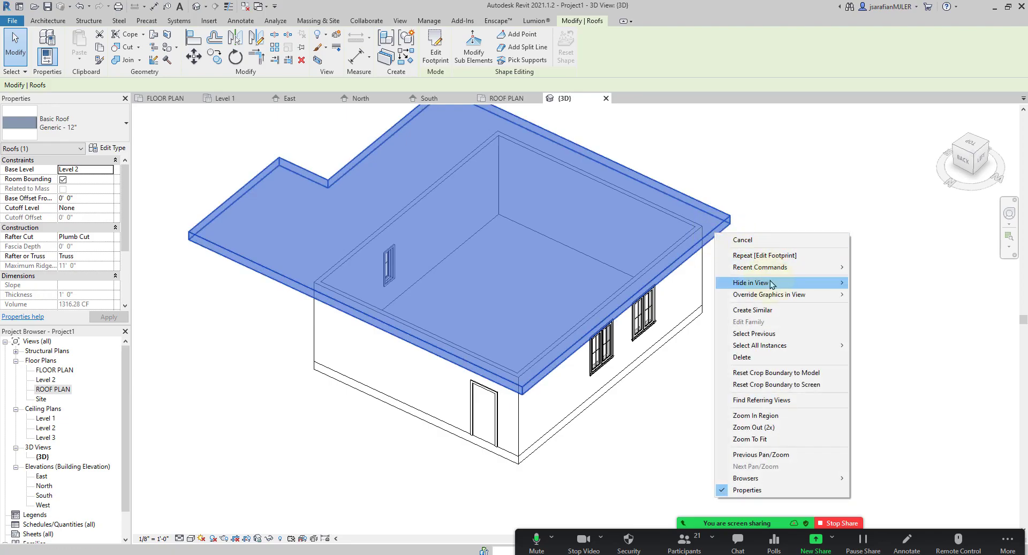
mouse_move(771, 283)
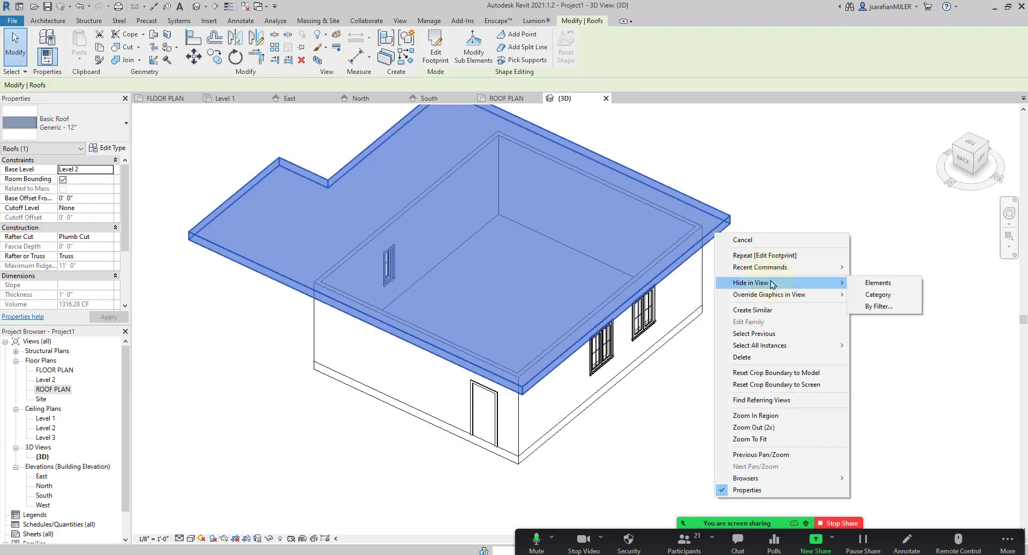
click(862, 284)
shift+middle_drag(741, 273, 691, 321)
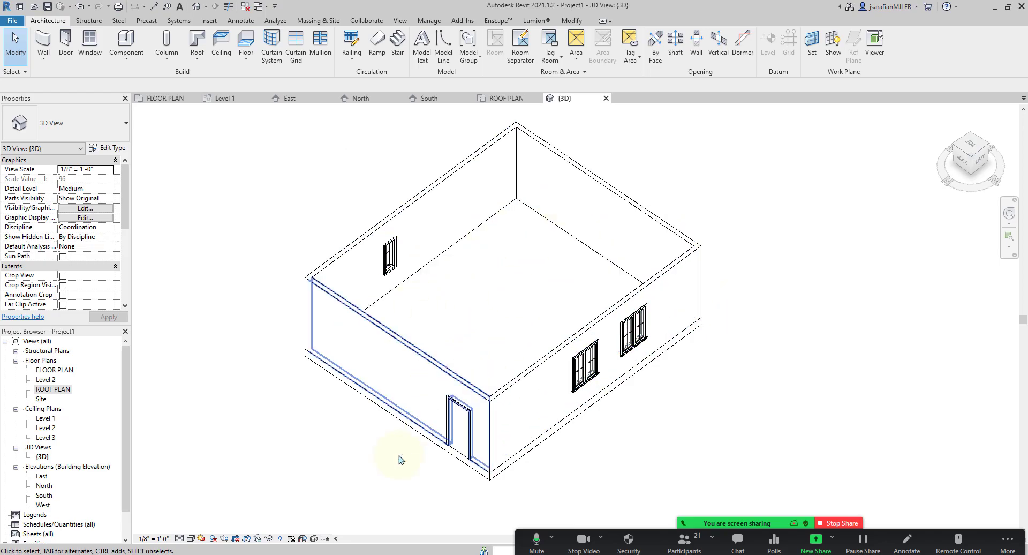
Unhide the roof element in Reveal Hidden Elements mode and leave that mode
click(280, 538)
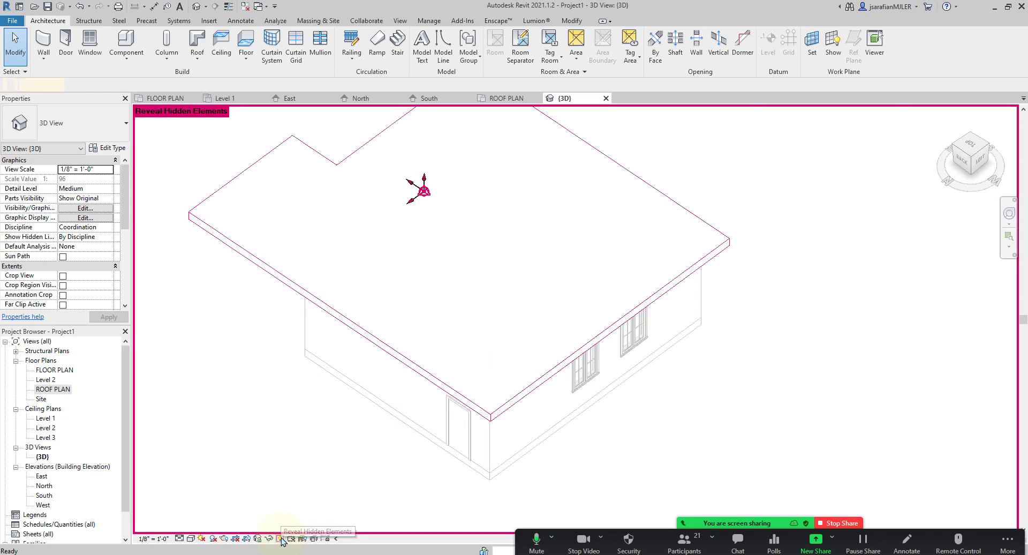
shift+middle_drag(572, 378, 374, 277)
scroll(321, 281, up, 3)
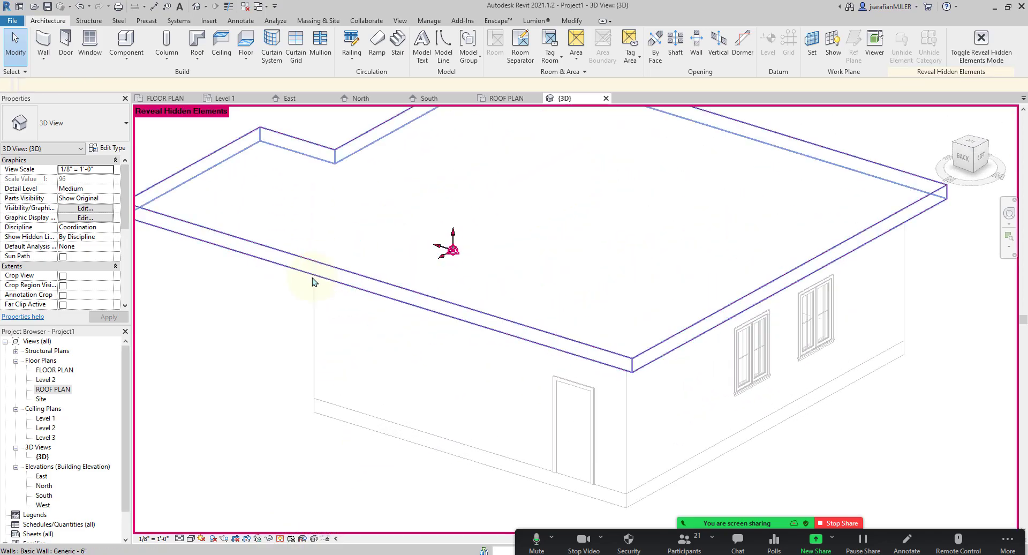
scroll(241, 342, down, 2)
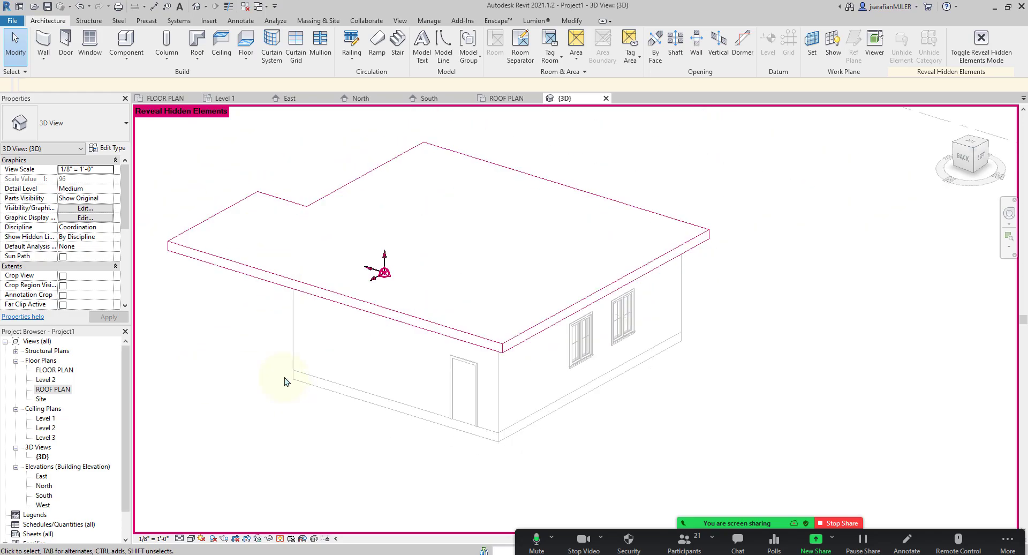
click(285, 282)
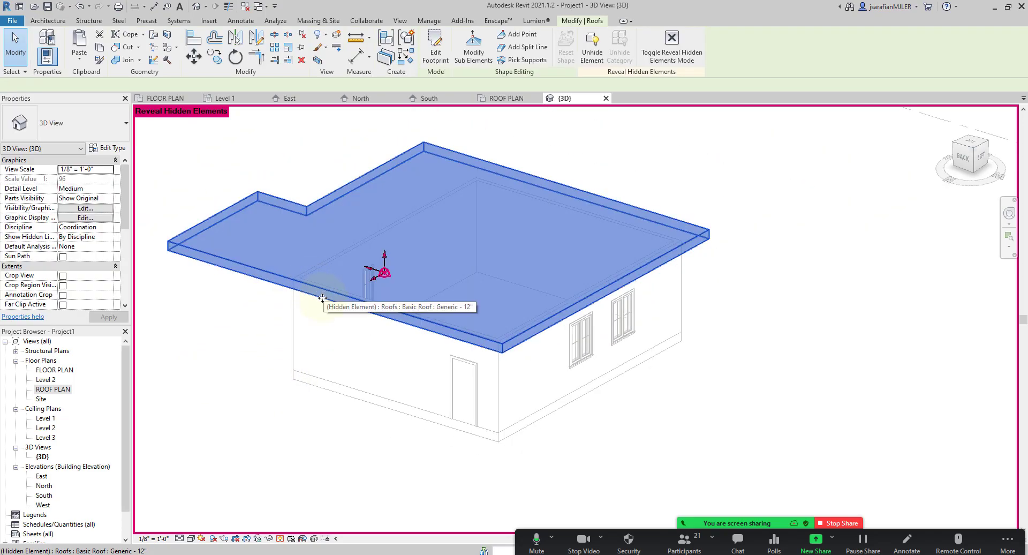
right_click(280, 279)
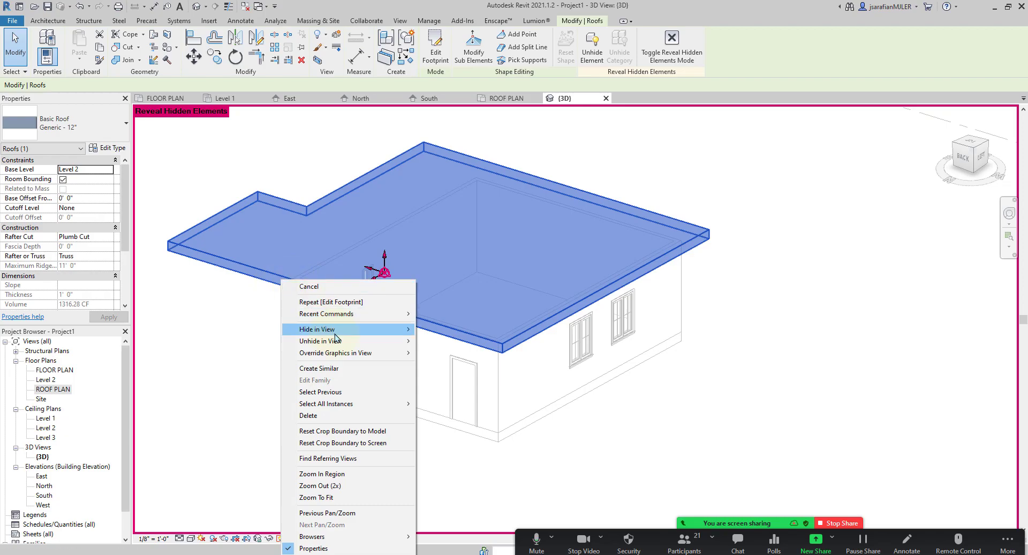
mouse_move(332, 340)
click(423, 347)
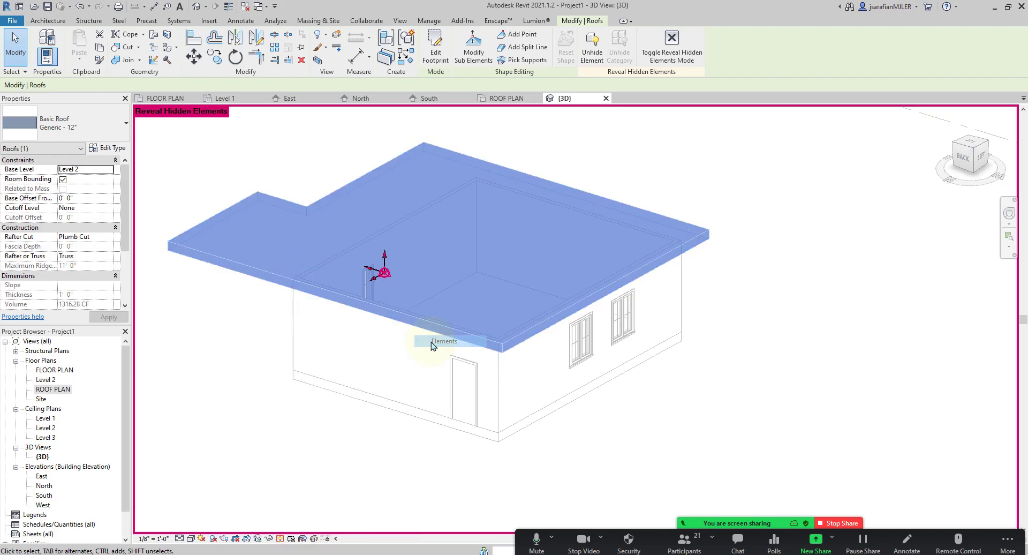
click(262, 332)
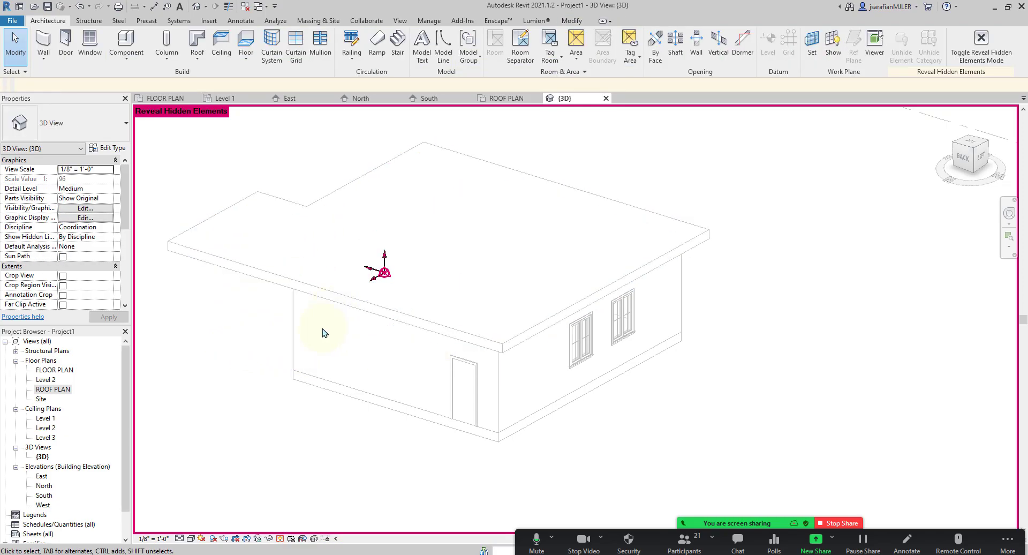
click(280, 538)
shift+middle_drag(526, 333, 541, 364)
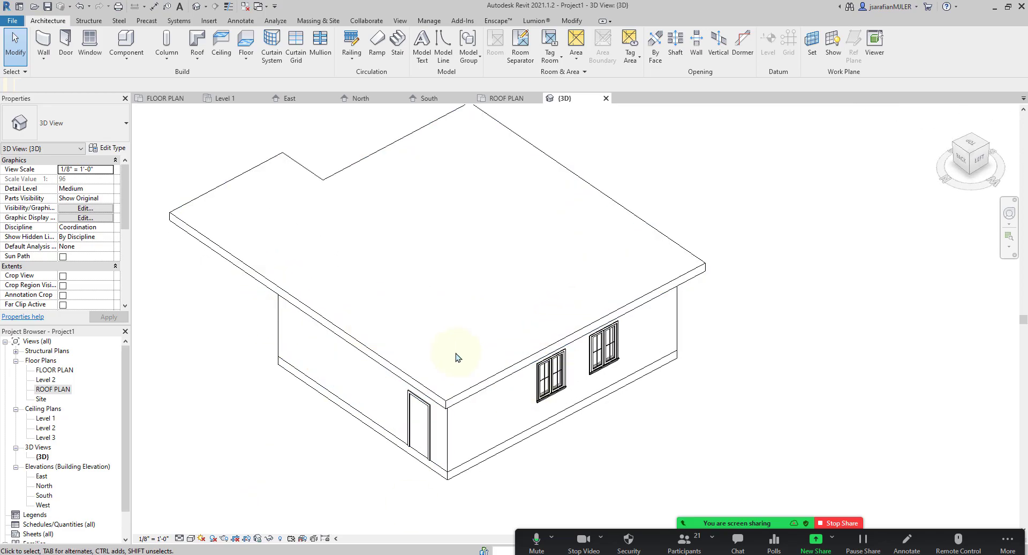
Temporarily hide the roof element in the 3D view and look around the open building
click(270, 539)
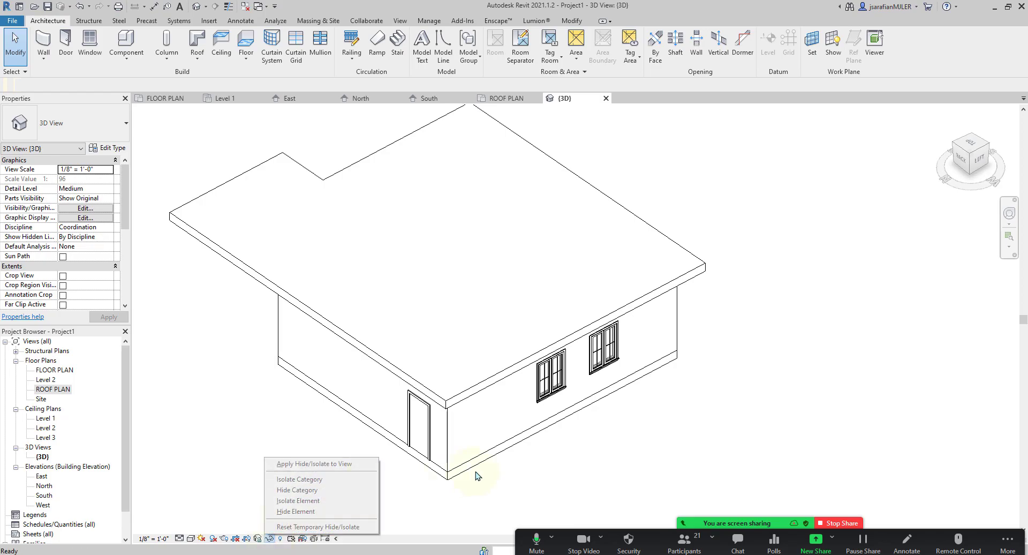
click(397, 370)
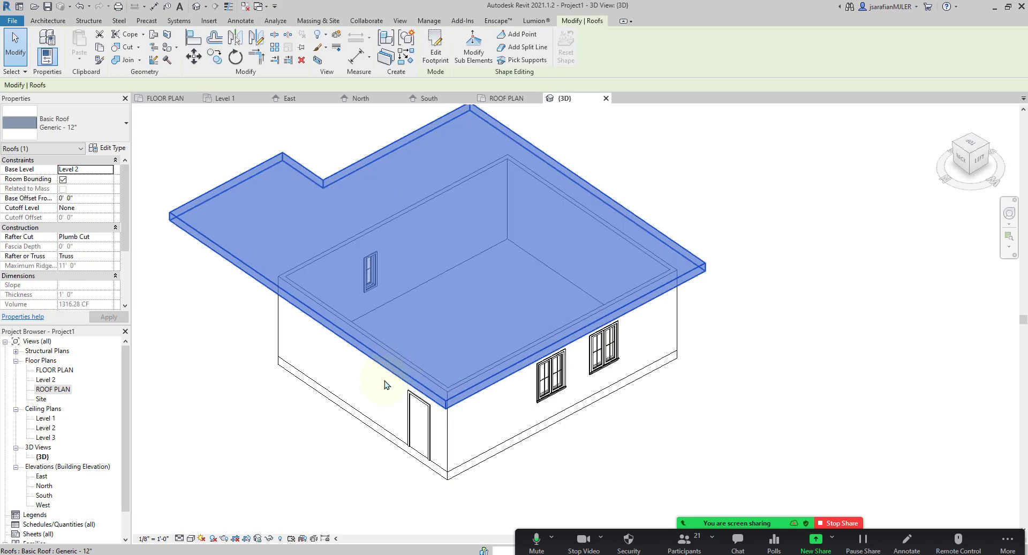
click(269, 539)
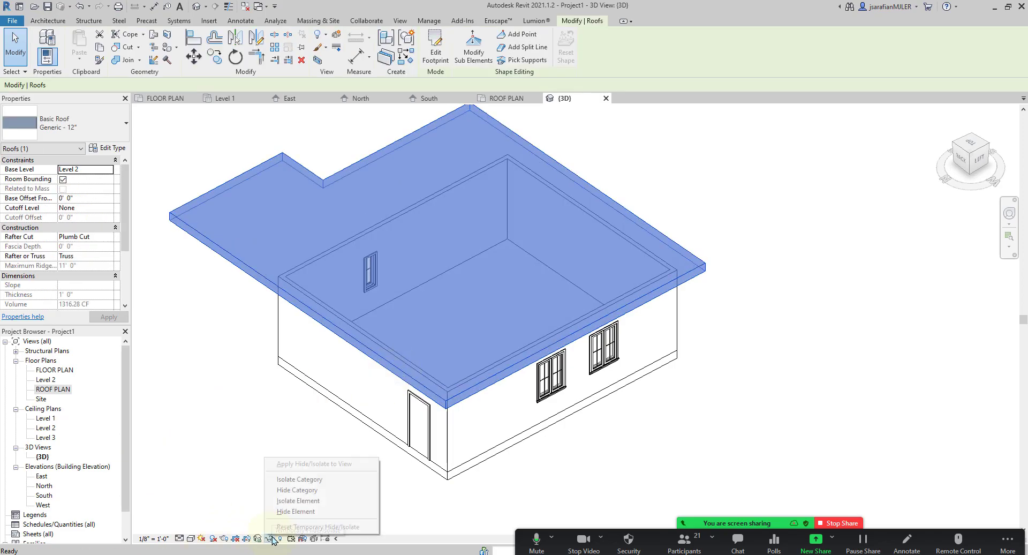
click(300, 516)
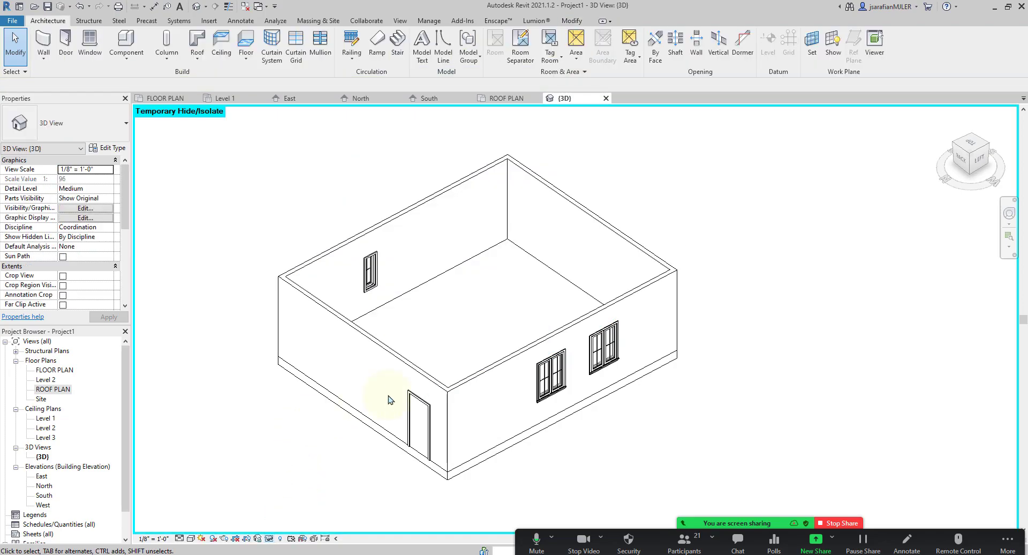
shift+middle_drag(442, 359, 484, 294)
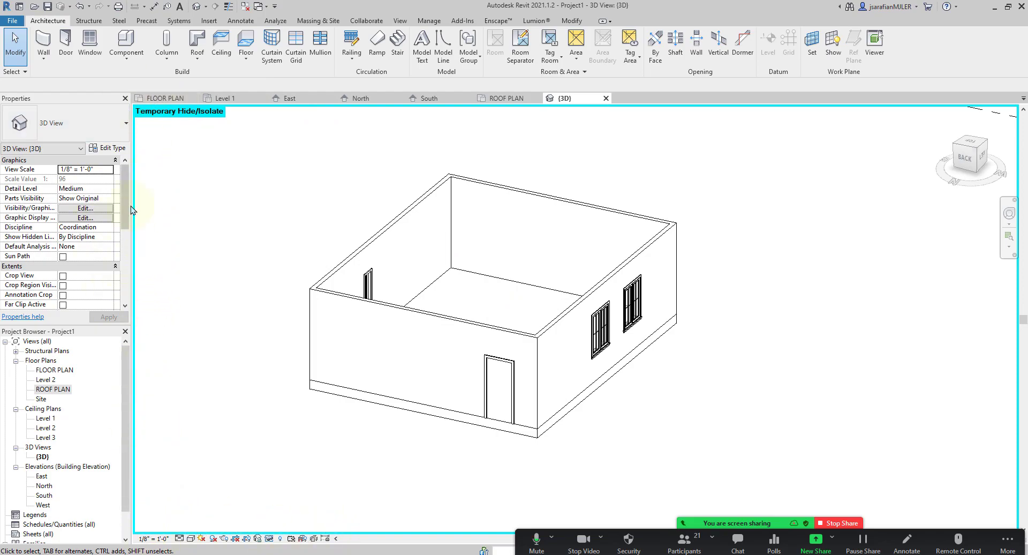
shift+middle_drag(399, 413, 348, 223)
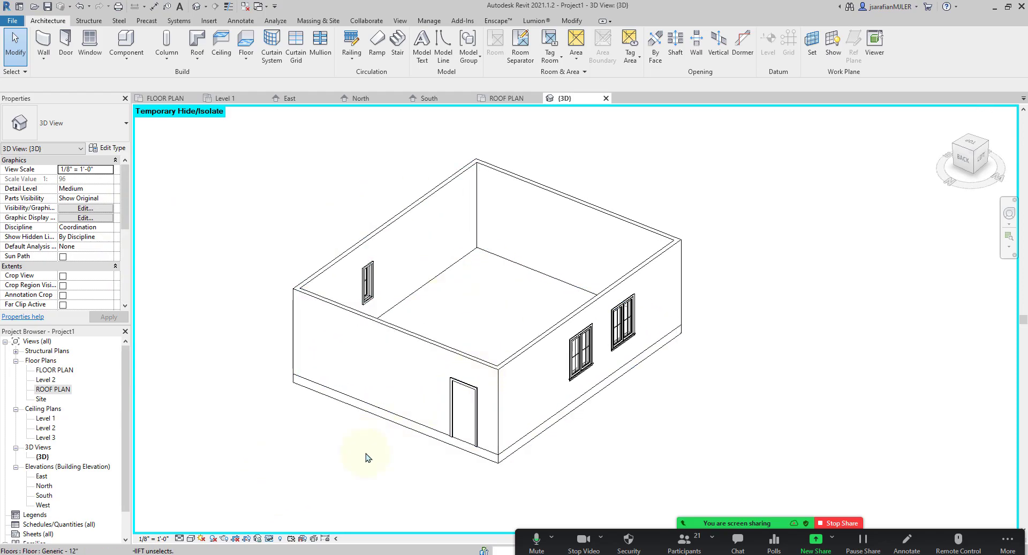
Reset Temporary Hide/Isolate in the 3D view
click(270, 539)
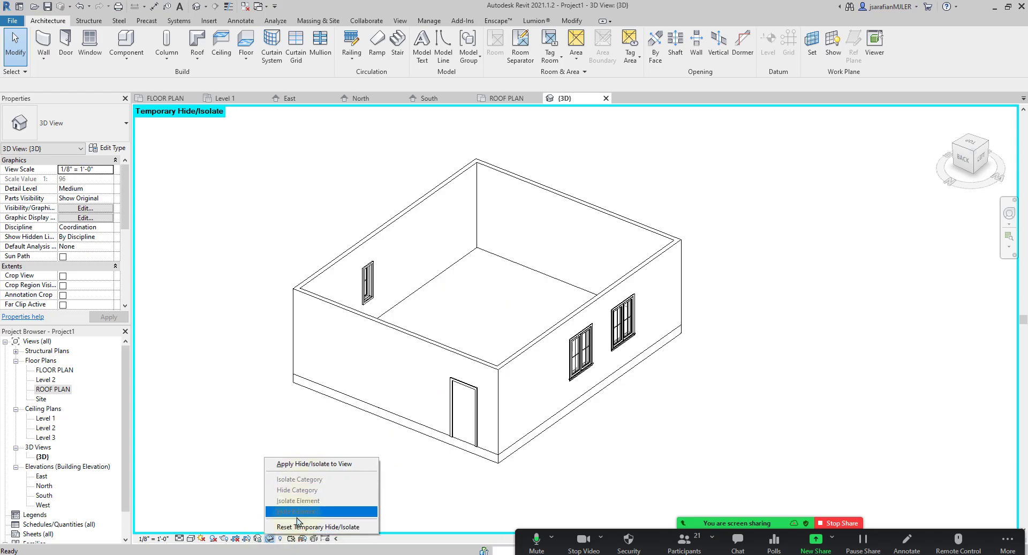
click(295, 526)
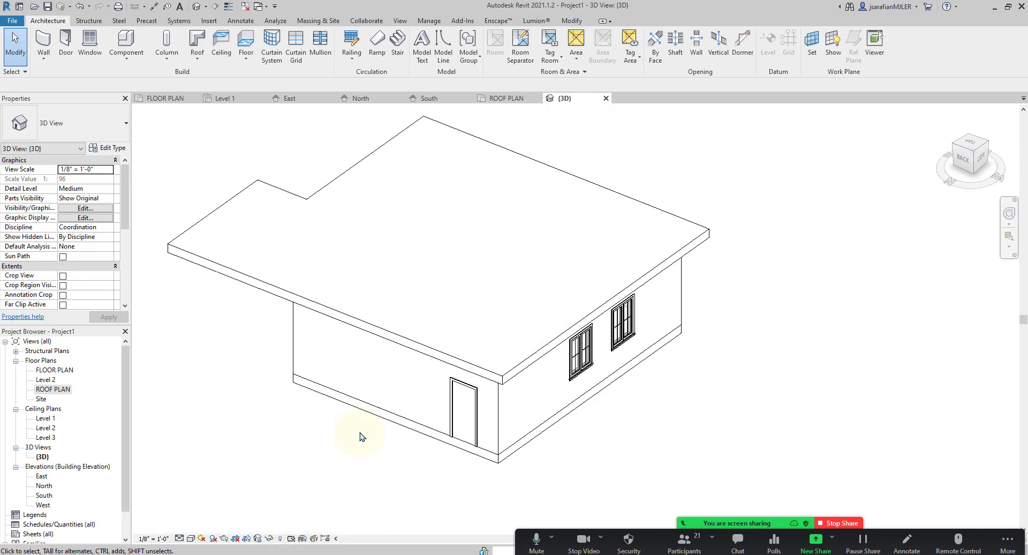
shift+middle_drag(618, 417, 631, 372)
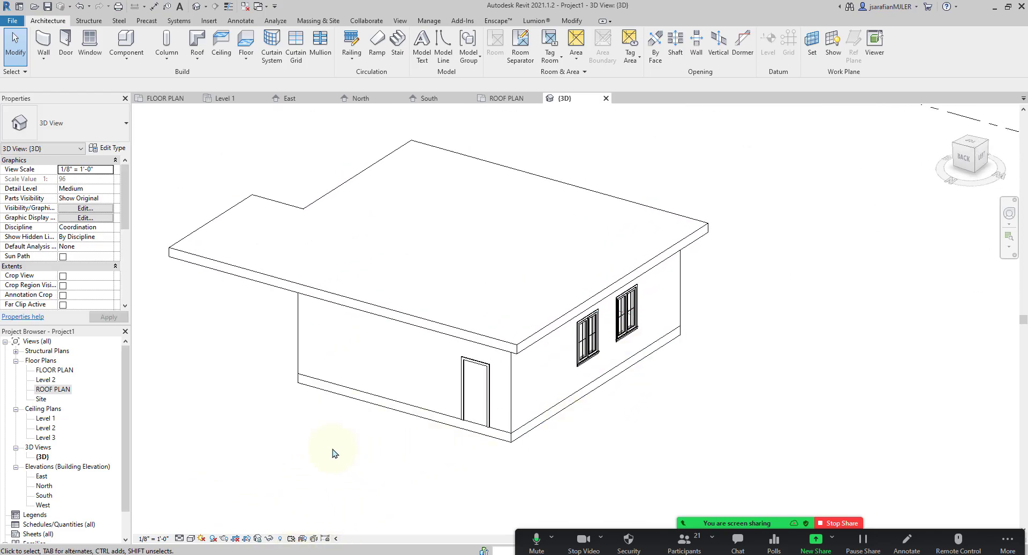
Turn on the sun path in the 3D view, continuing with the current sun settings
click(203, 539)
click(215, 527)
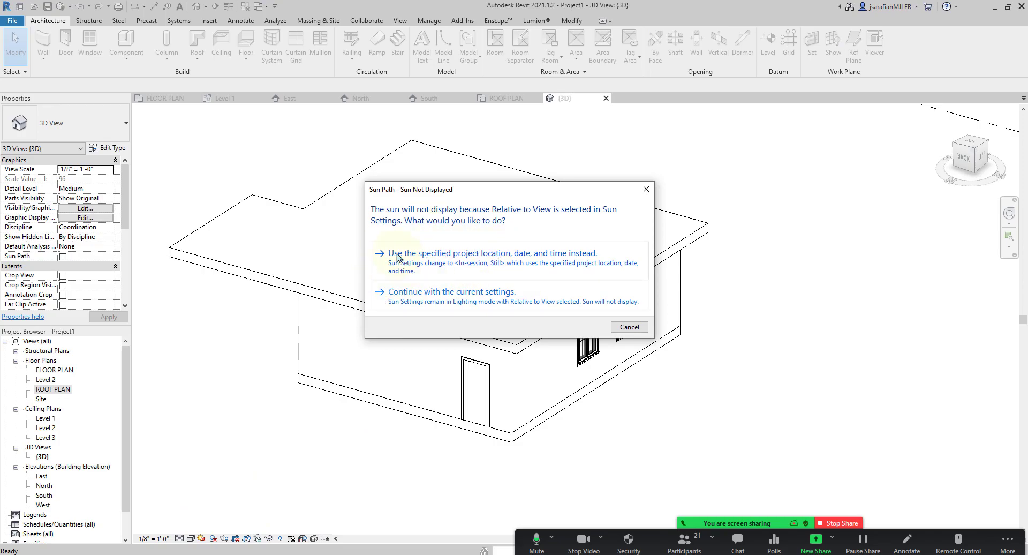
click(629, 327)
scroll(725, 394, down, 2)
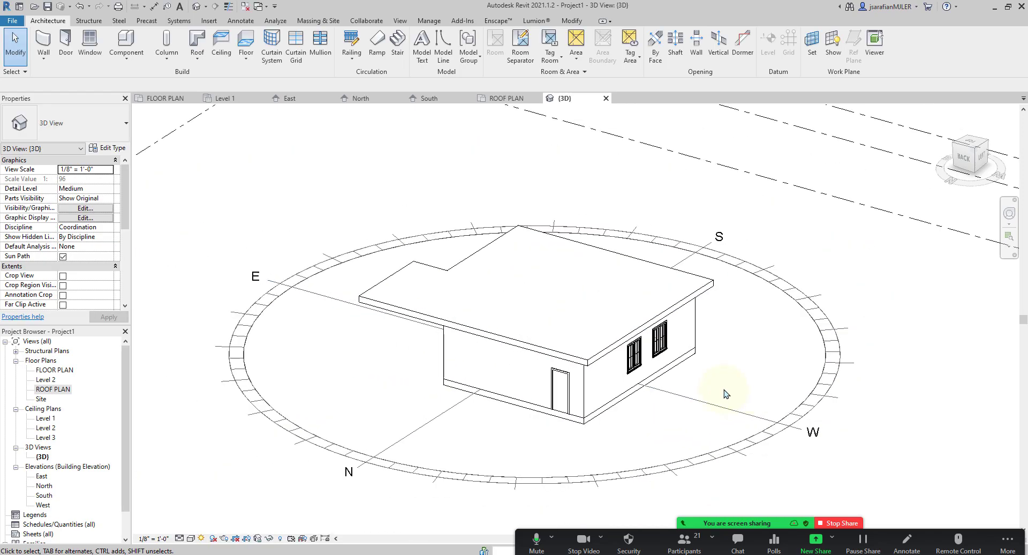
middle_drag(455, 449, 354, 435)
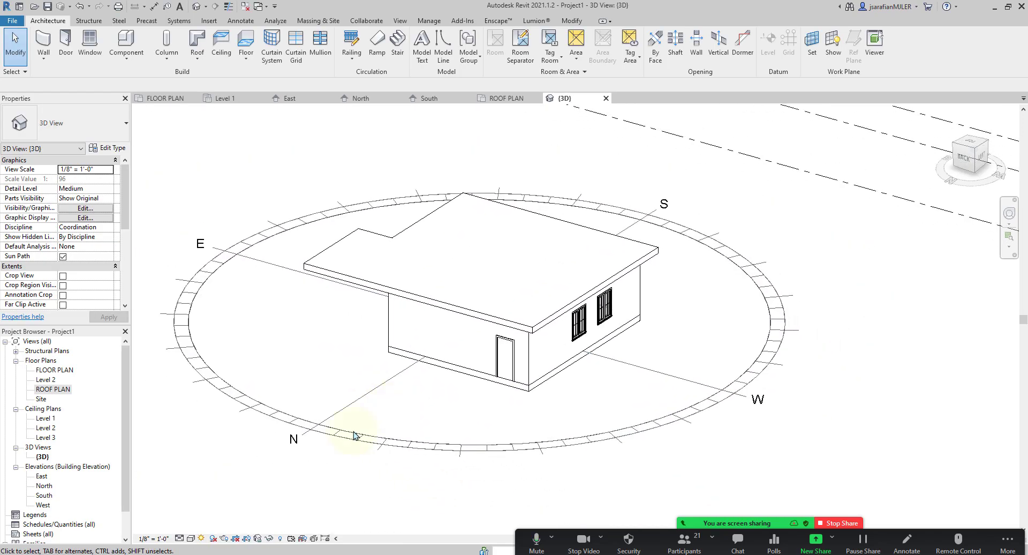
Turn off the sun path in the 3D view
click(202, 538)
click(222, 517)
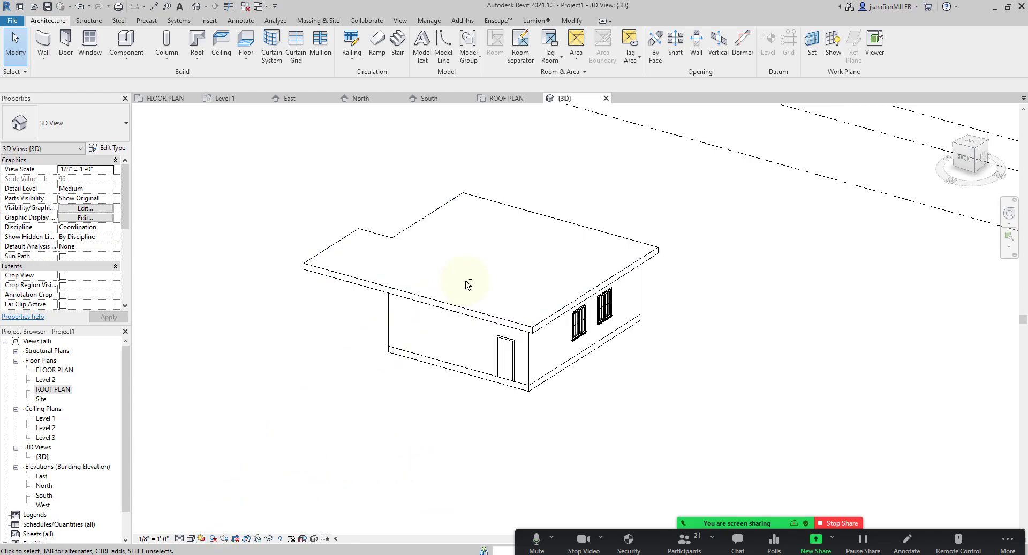
shift+middle_drag(464, 279, 459, 334)
scroll(554, 279, up, 1)
scroll(554, 283, up, 1)
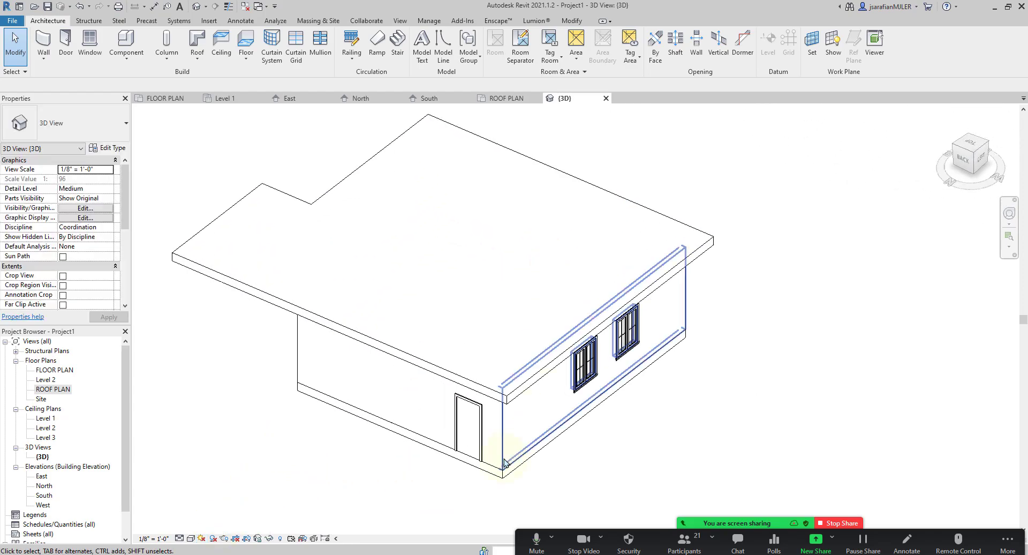